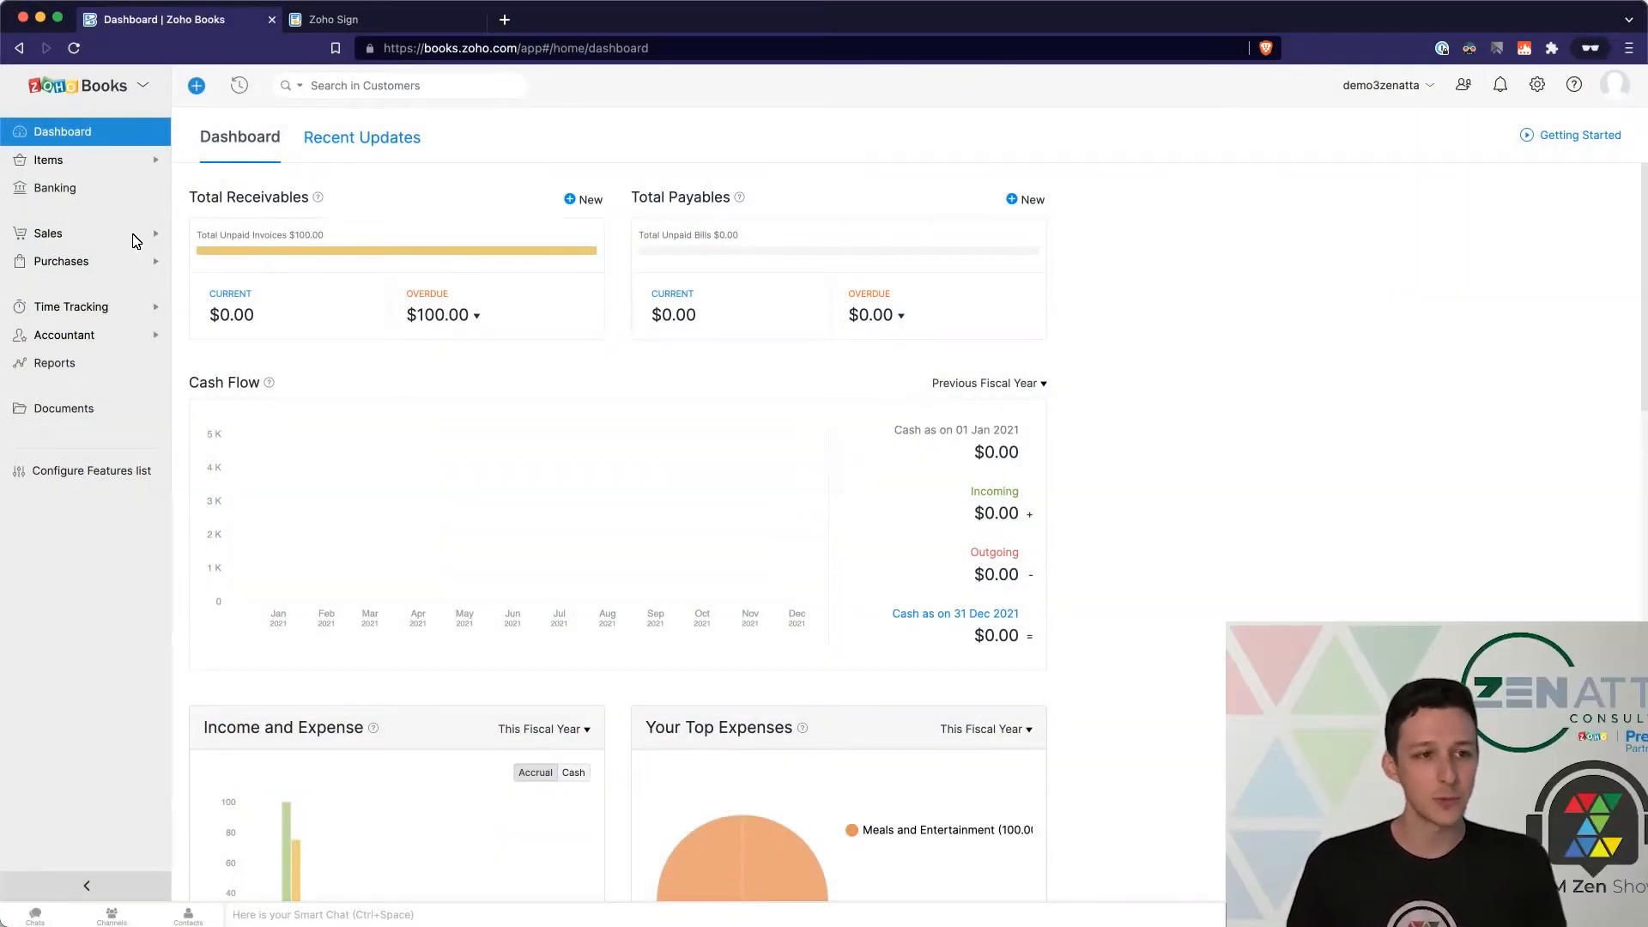
Step: Expand Sales in the sidebar and bring up the Settings categories list
left_click(126, 238)
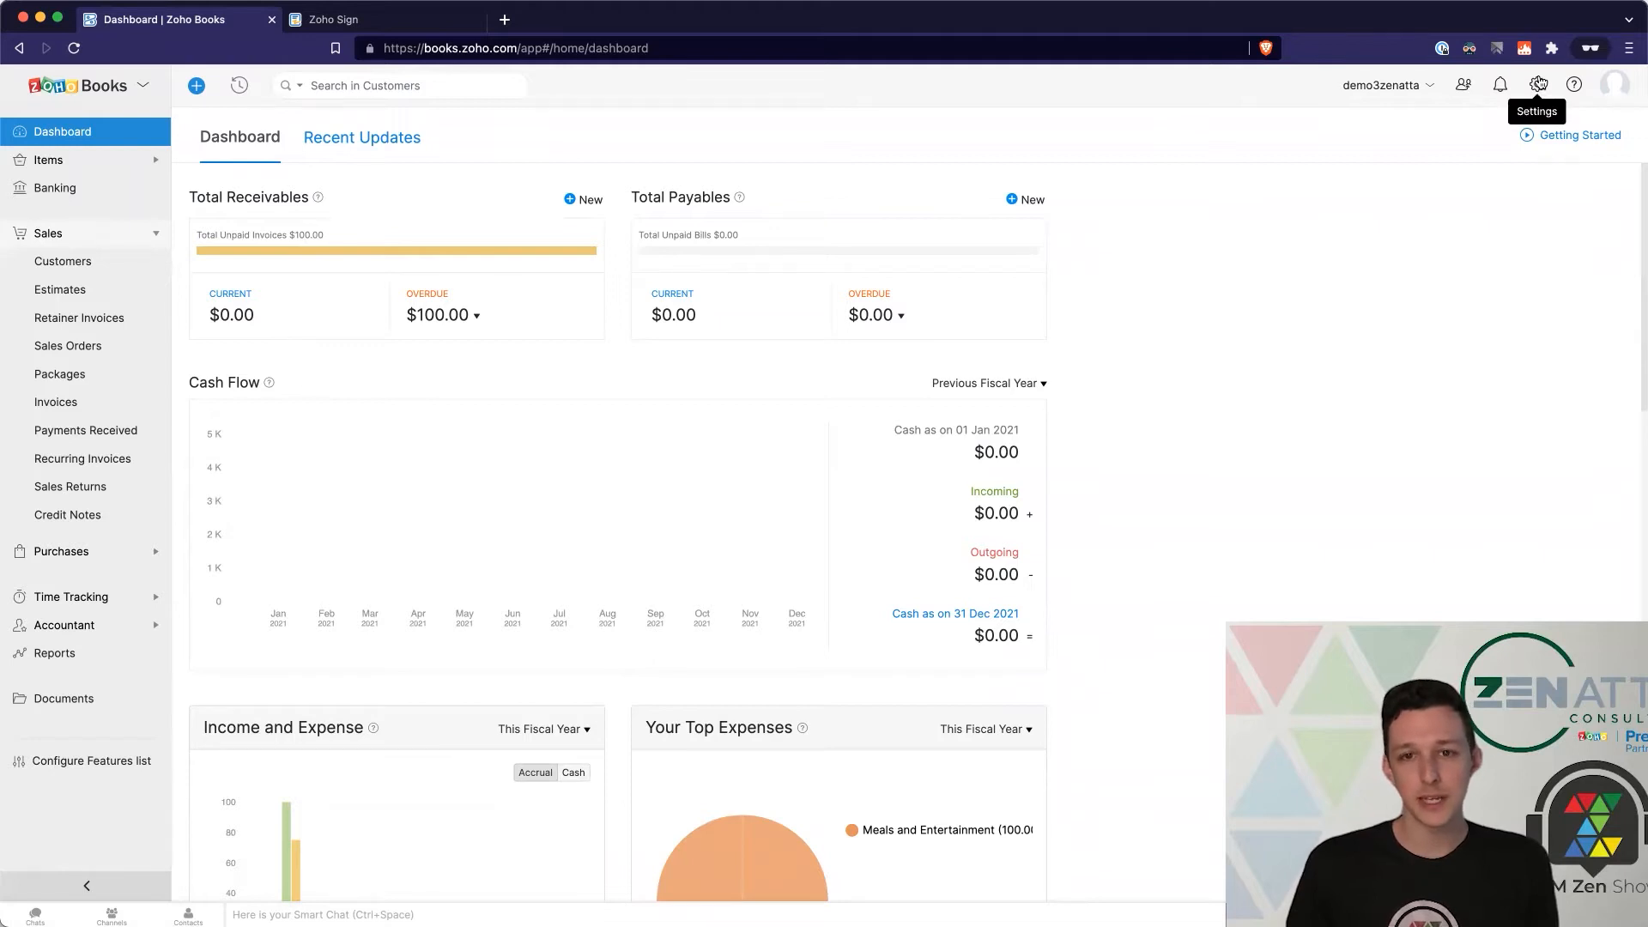
left_click(1539, 84)
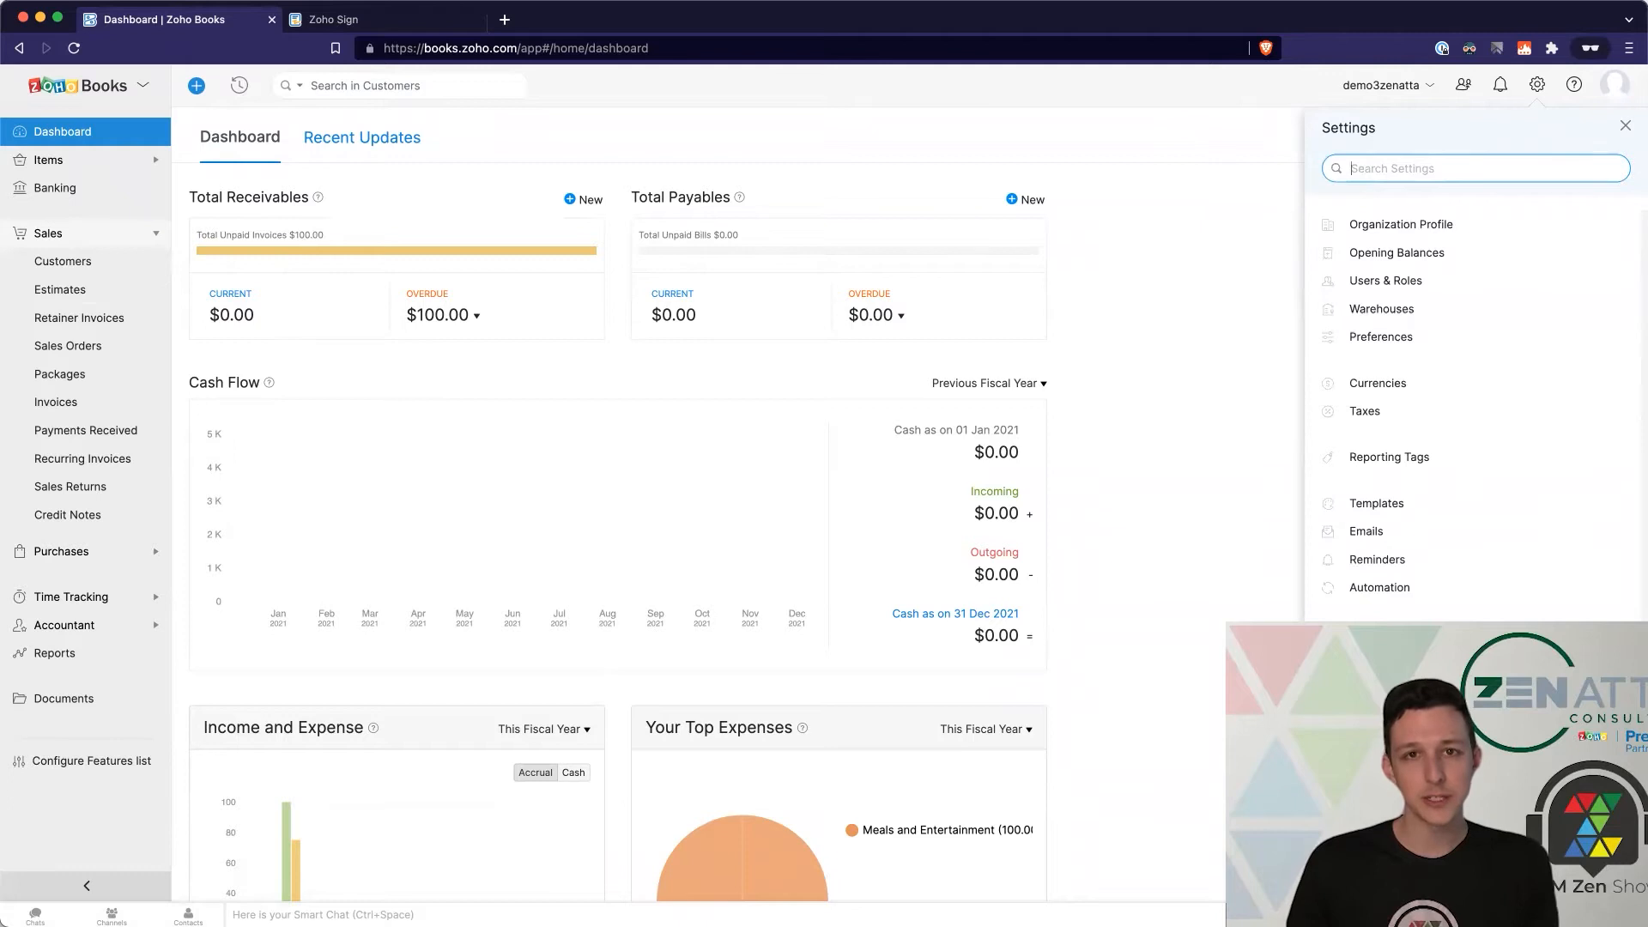
Step: Go to Integrations > Zoho Apps and start connecting Zoho Sign
left_click(1380, 753)
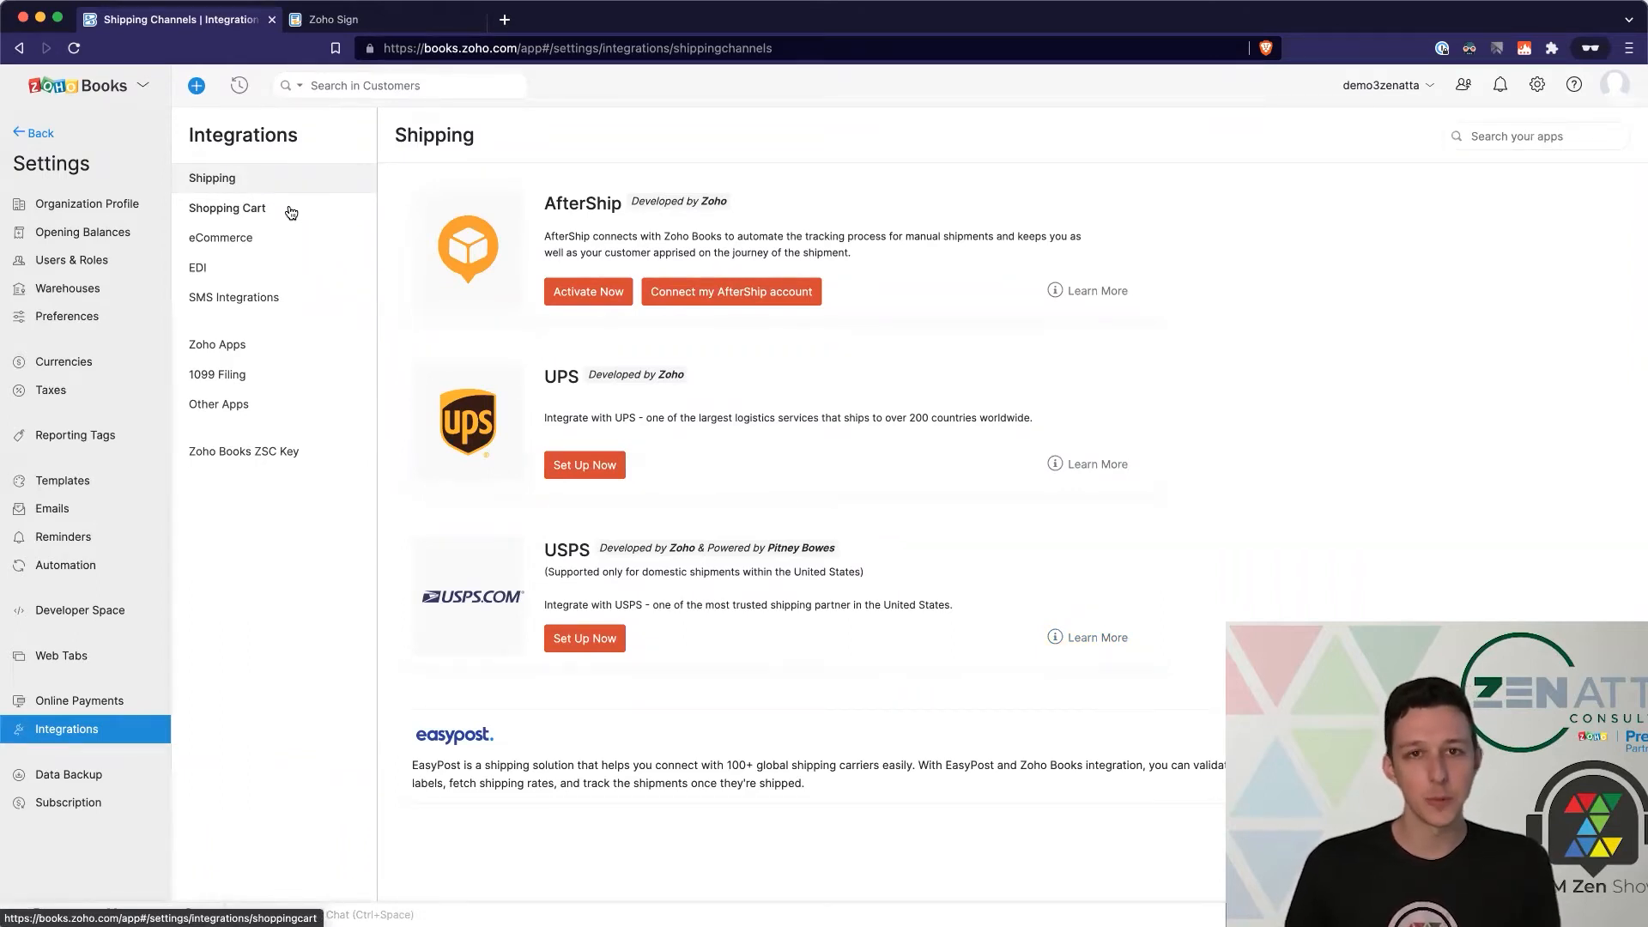
left_click(238, 353)
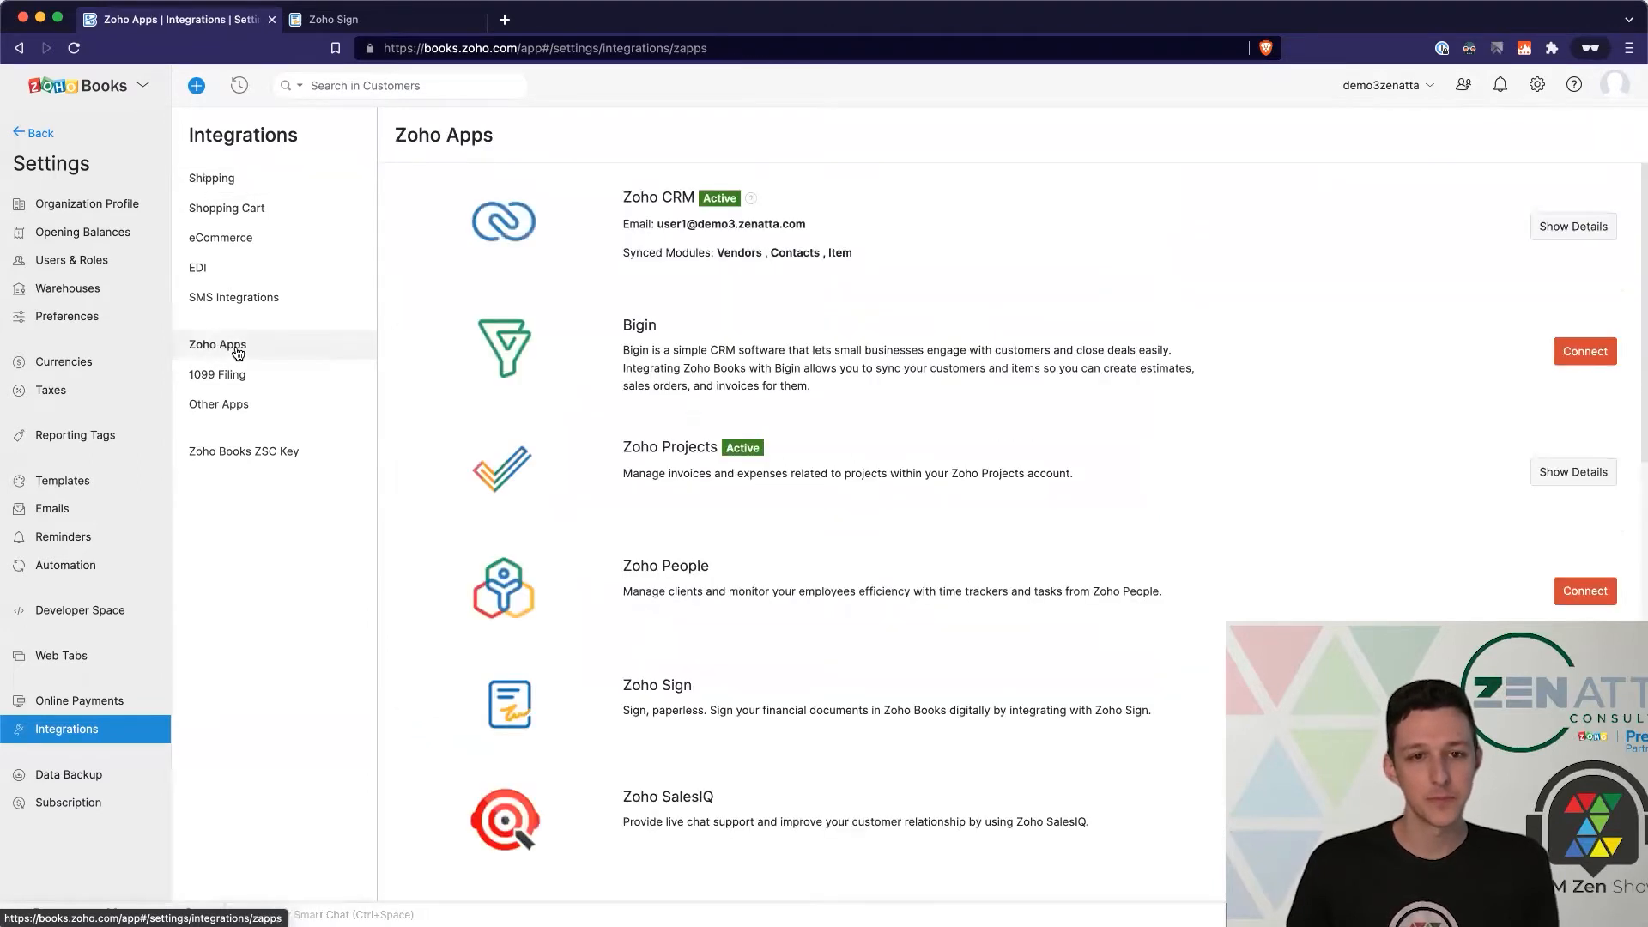
scroll(950, 352, "down", 4)
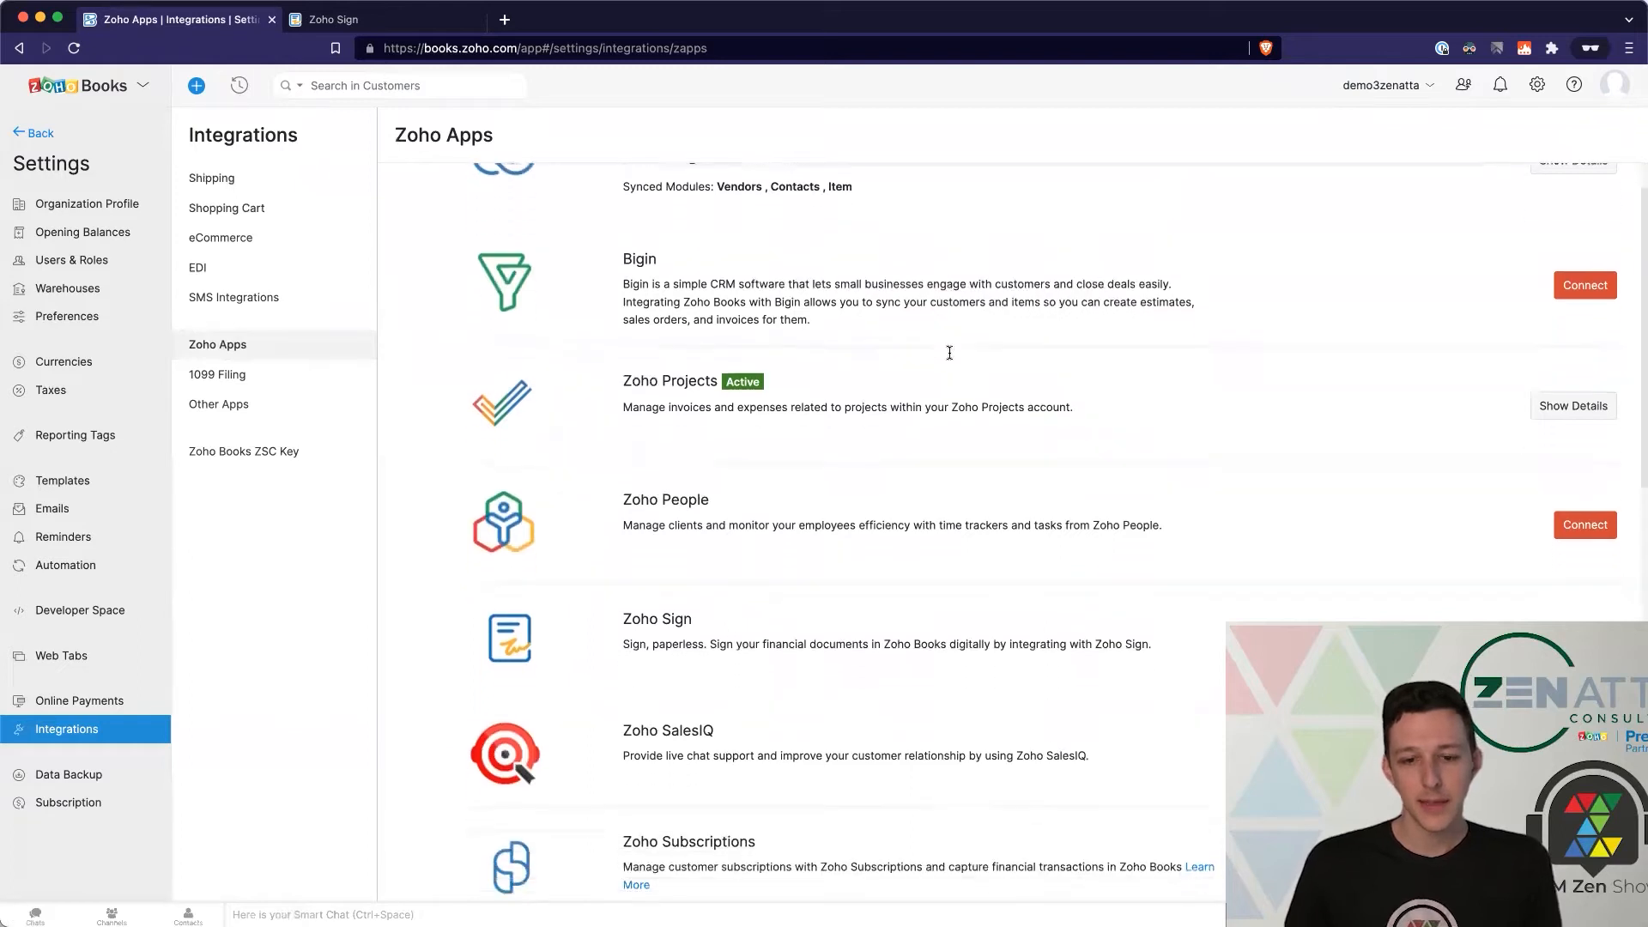
scroll(949, 352, "down", 6)
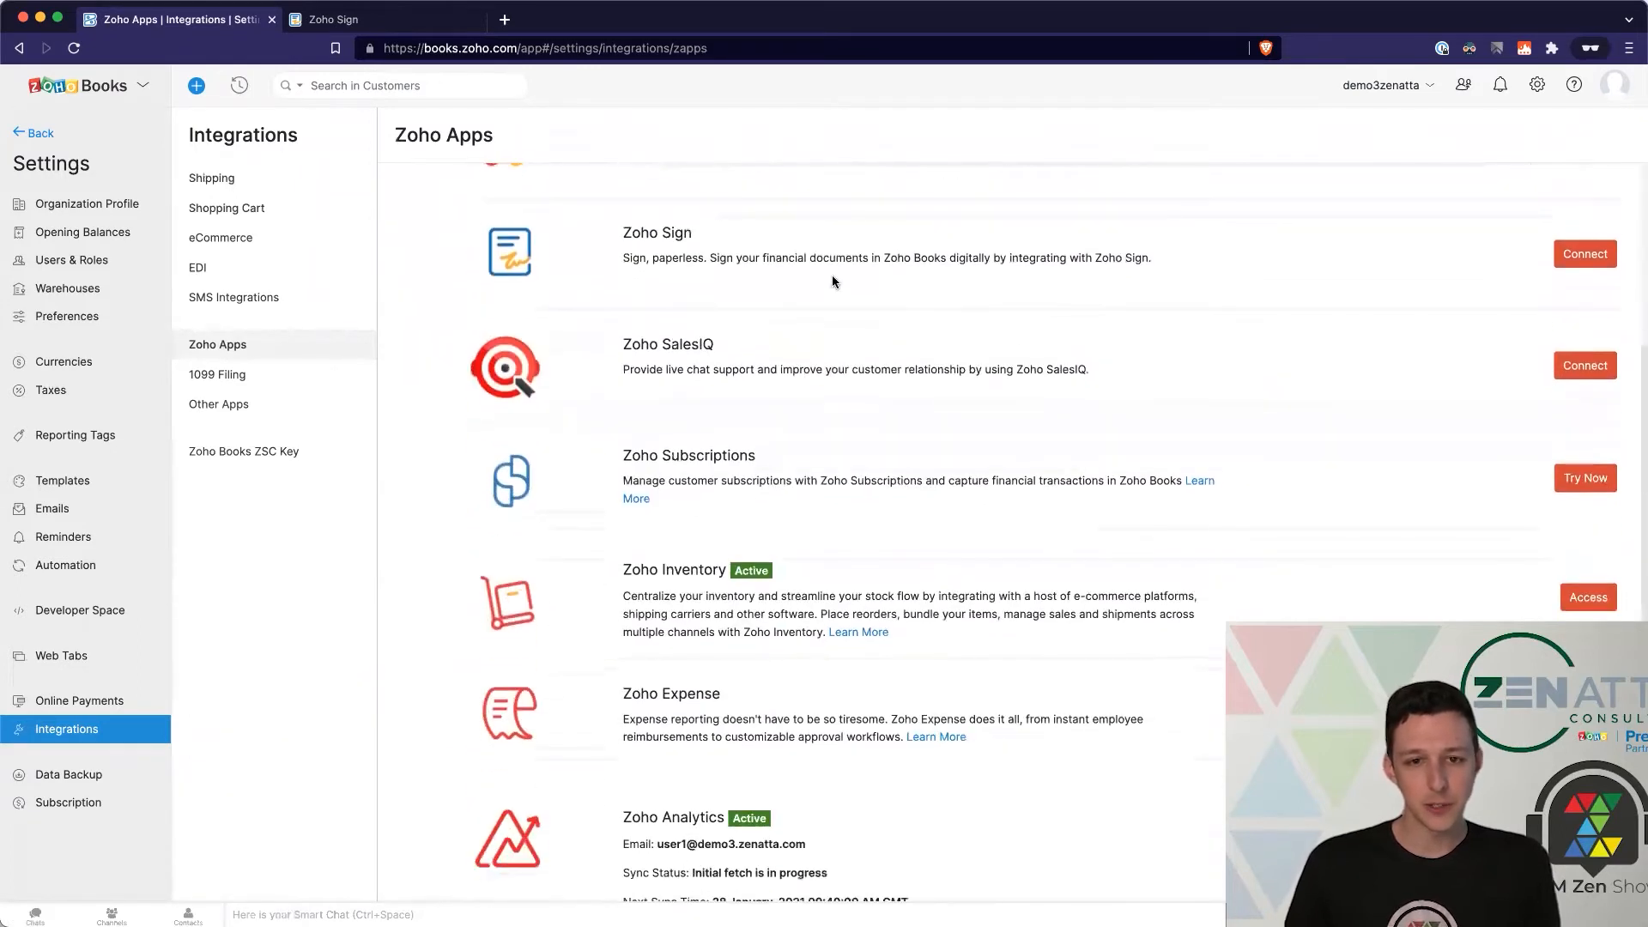
left_click_drag(624, 258, 1121, 260)
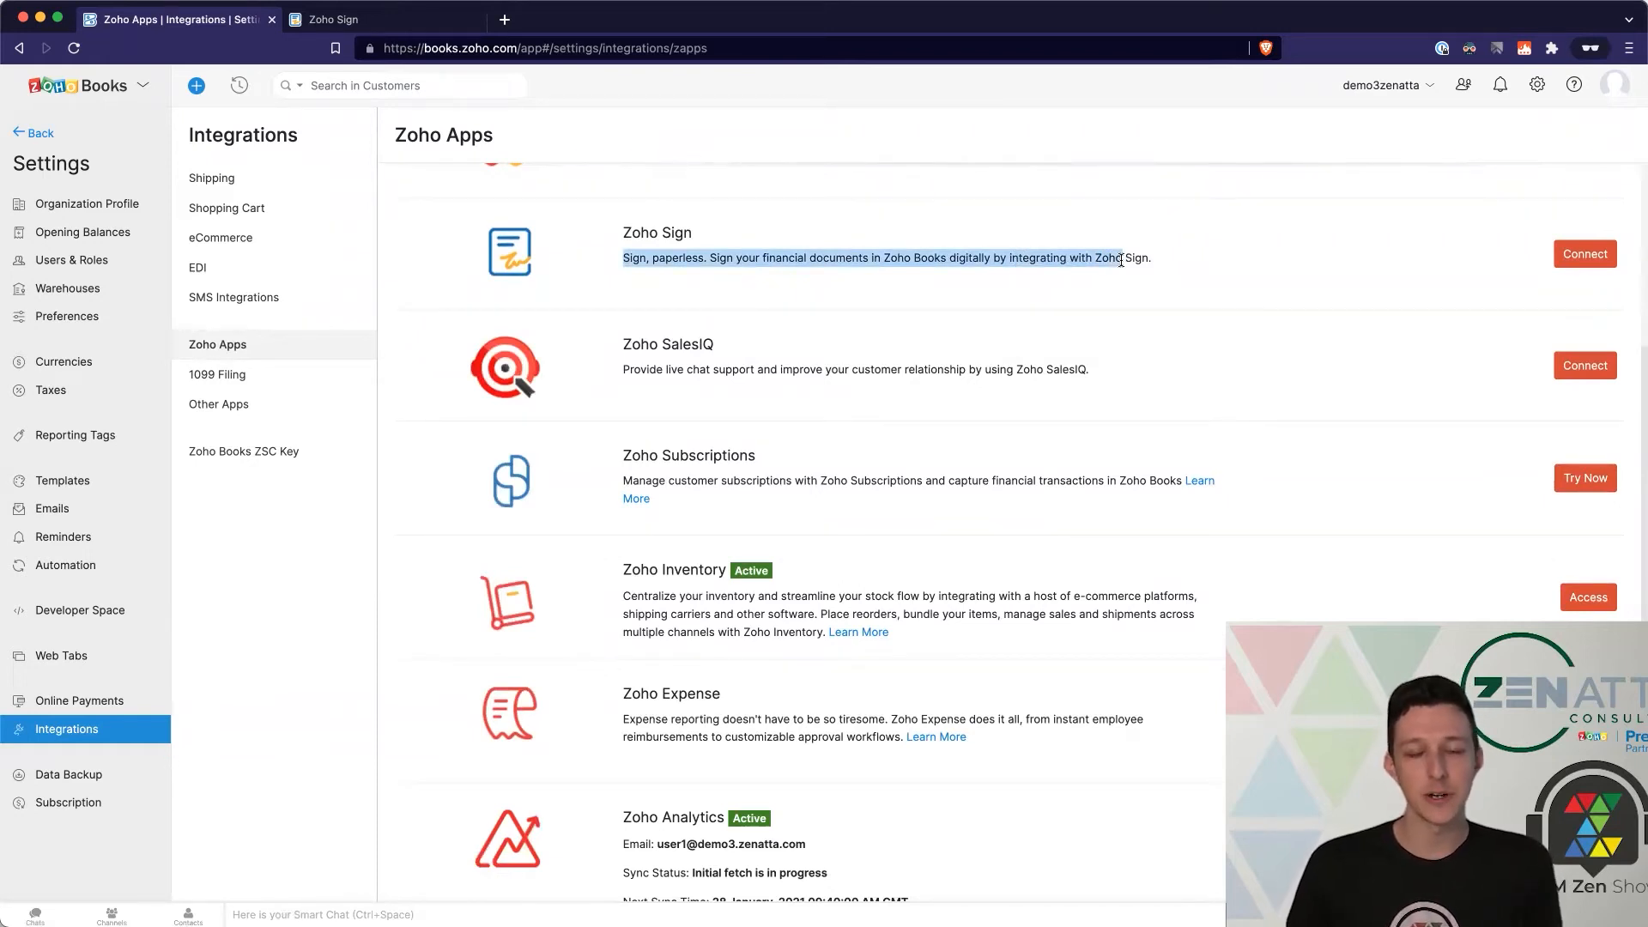
left_click(1121, 260)
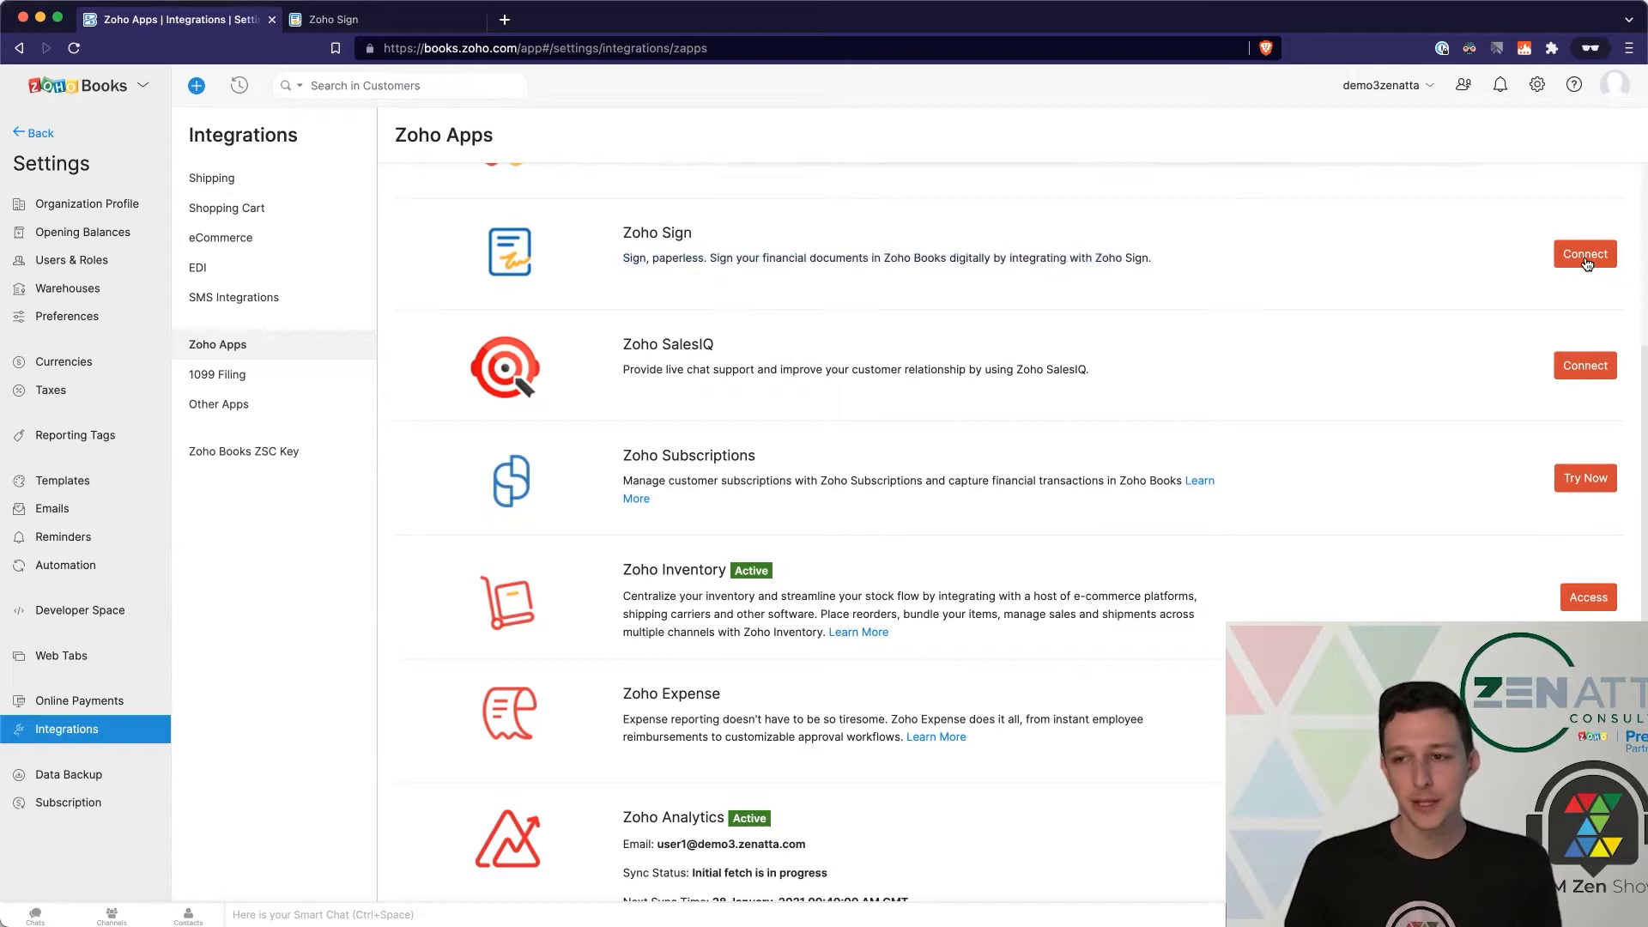
left_click(1586, 255)
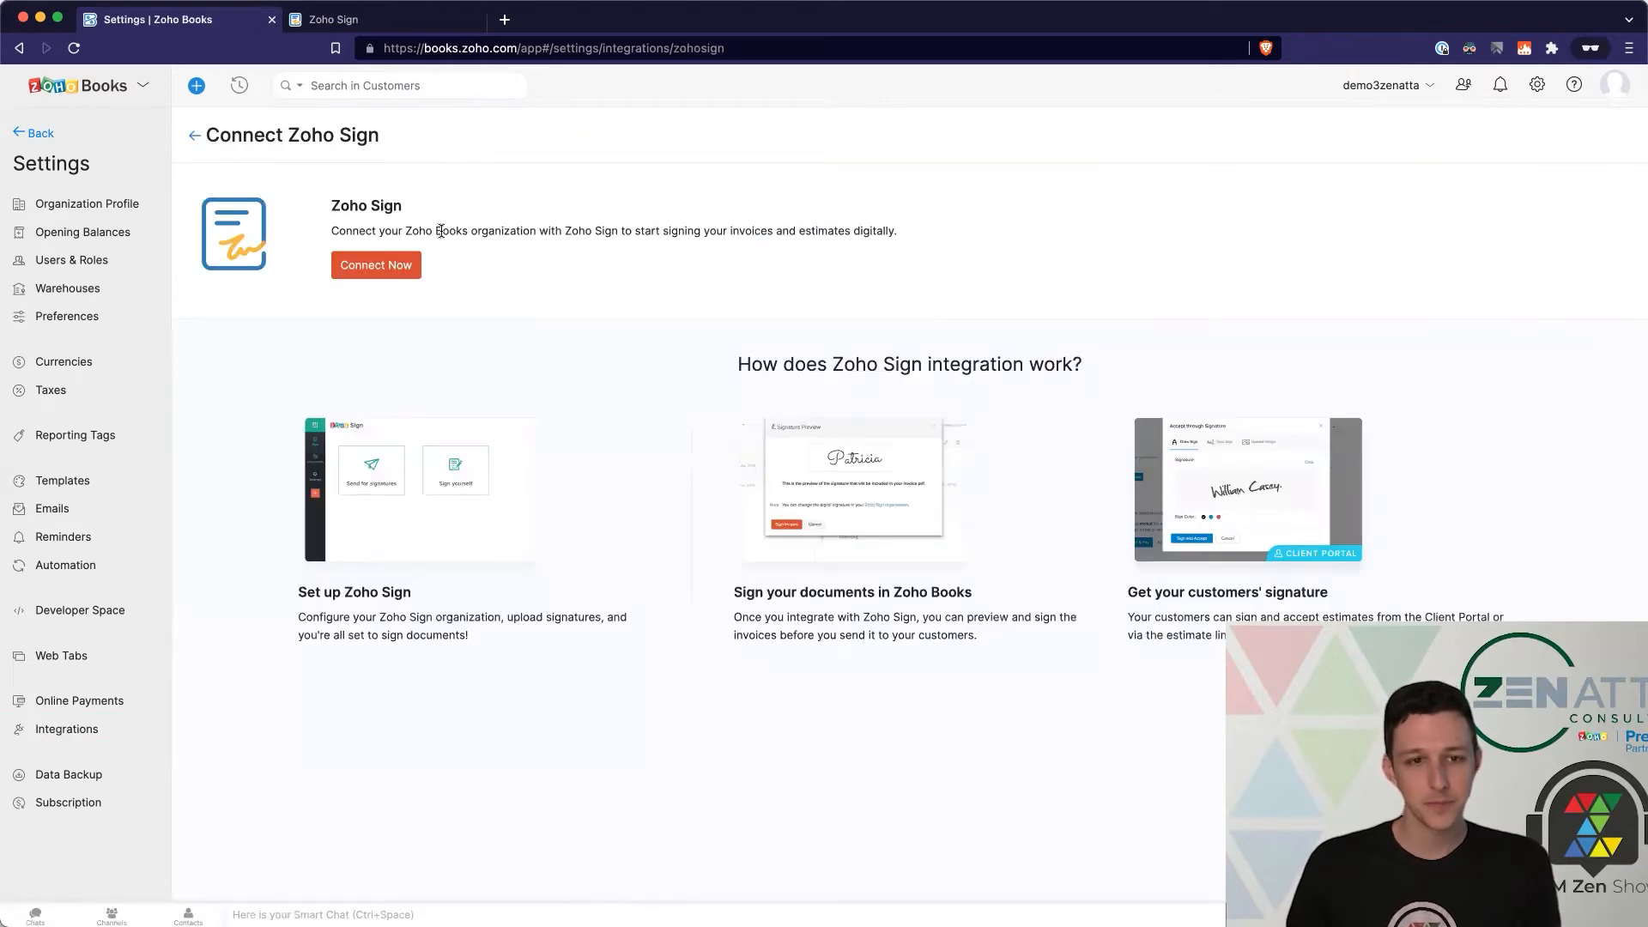
Step: Integrate Zoho Sign with user signatures off for invoices, credit notes and estimates, keeping customer signature
left_click(398, 266)
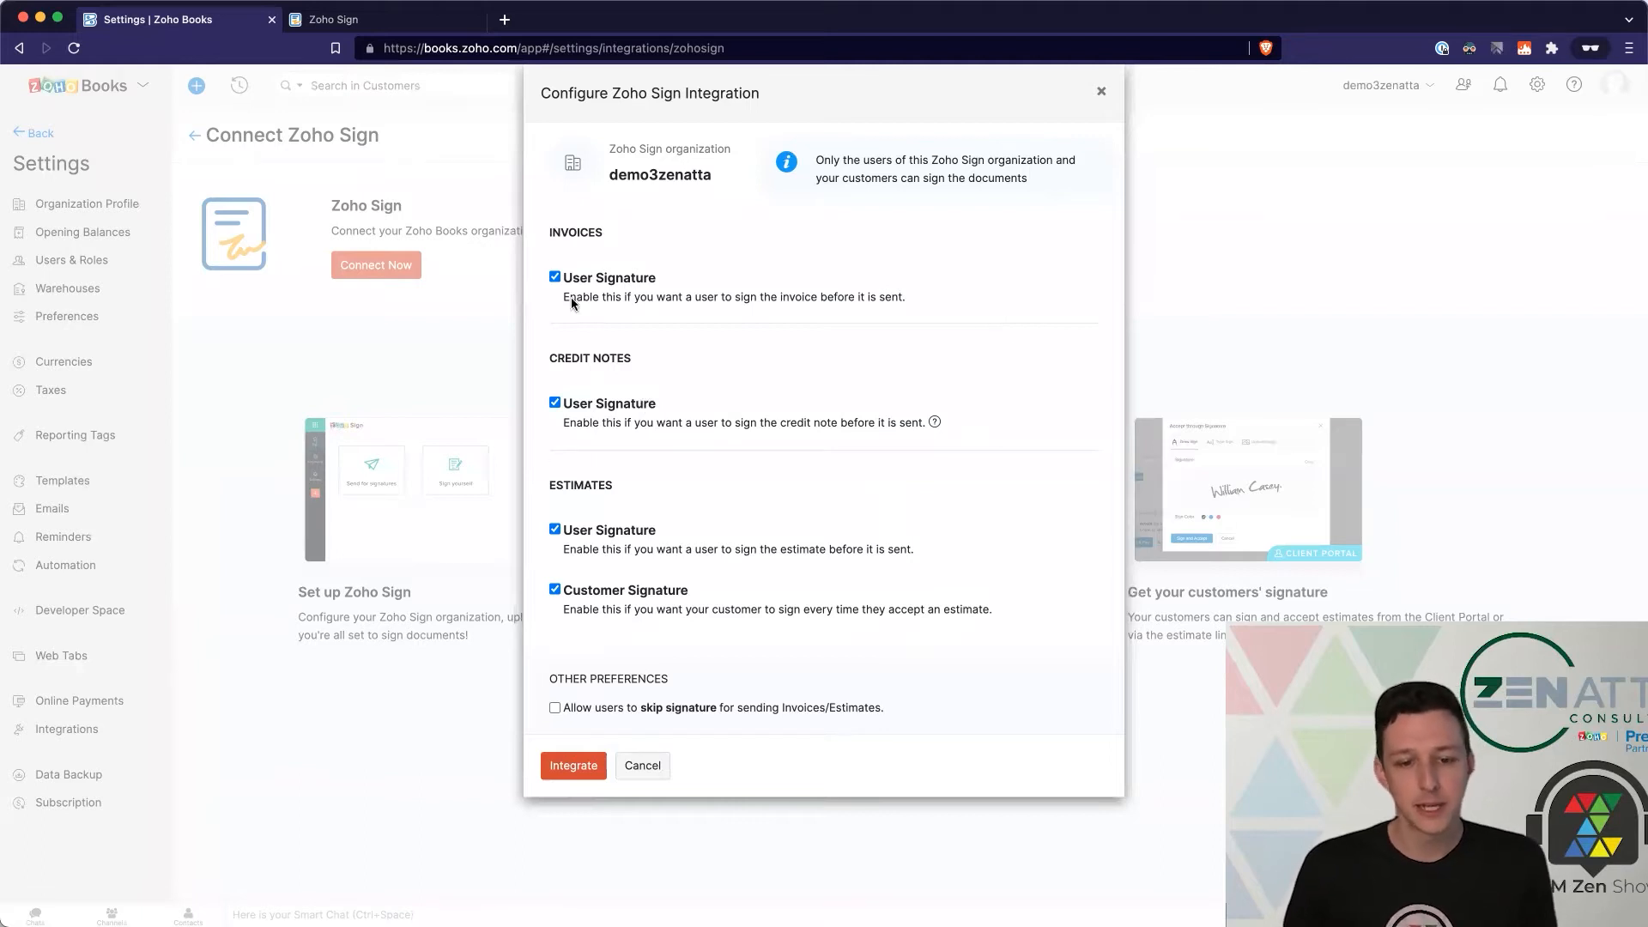
left_click(555, 277)
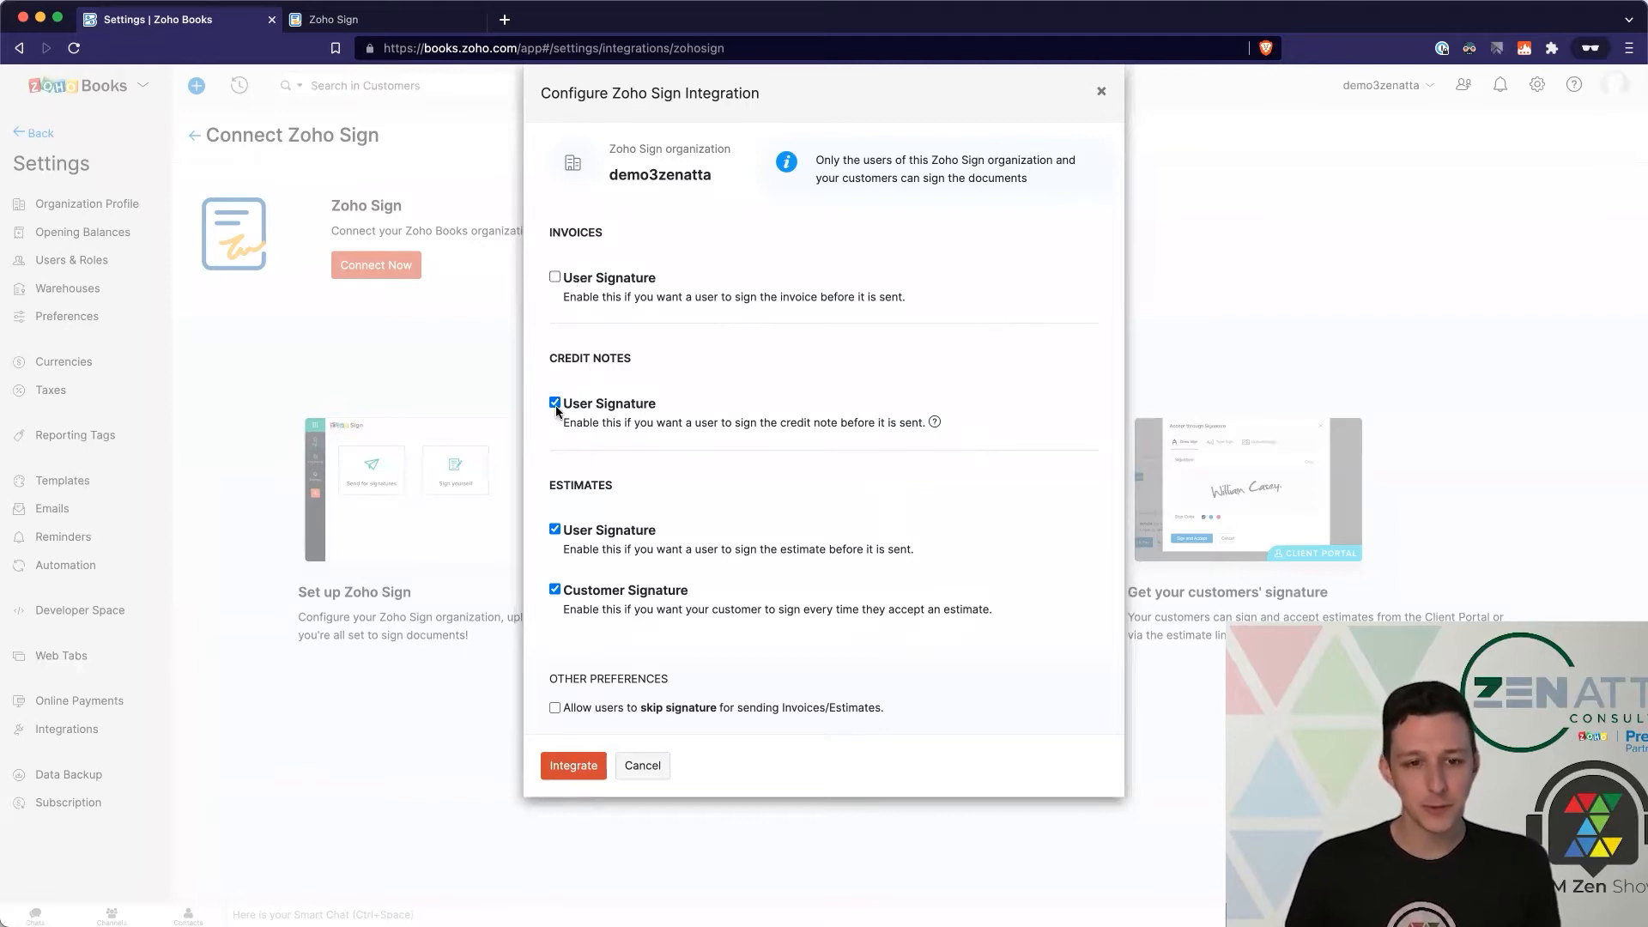
left_click(554, 403)
left_click(554, 529)
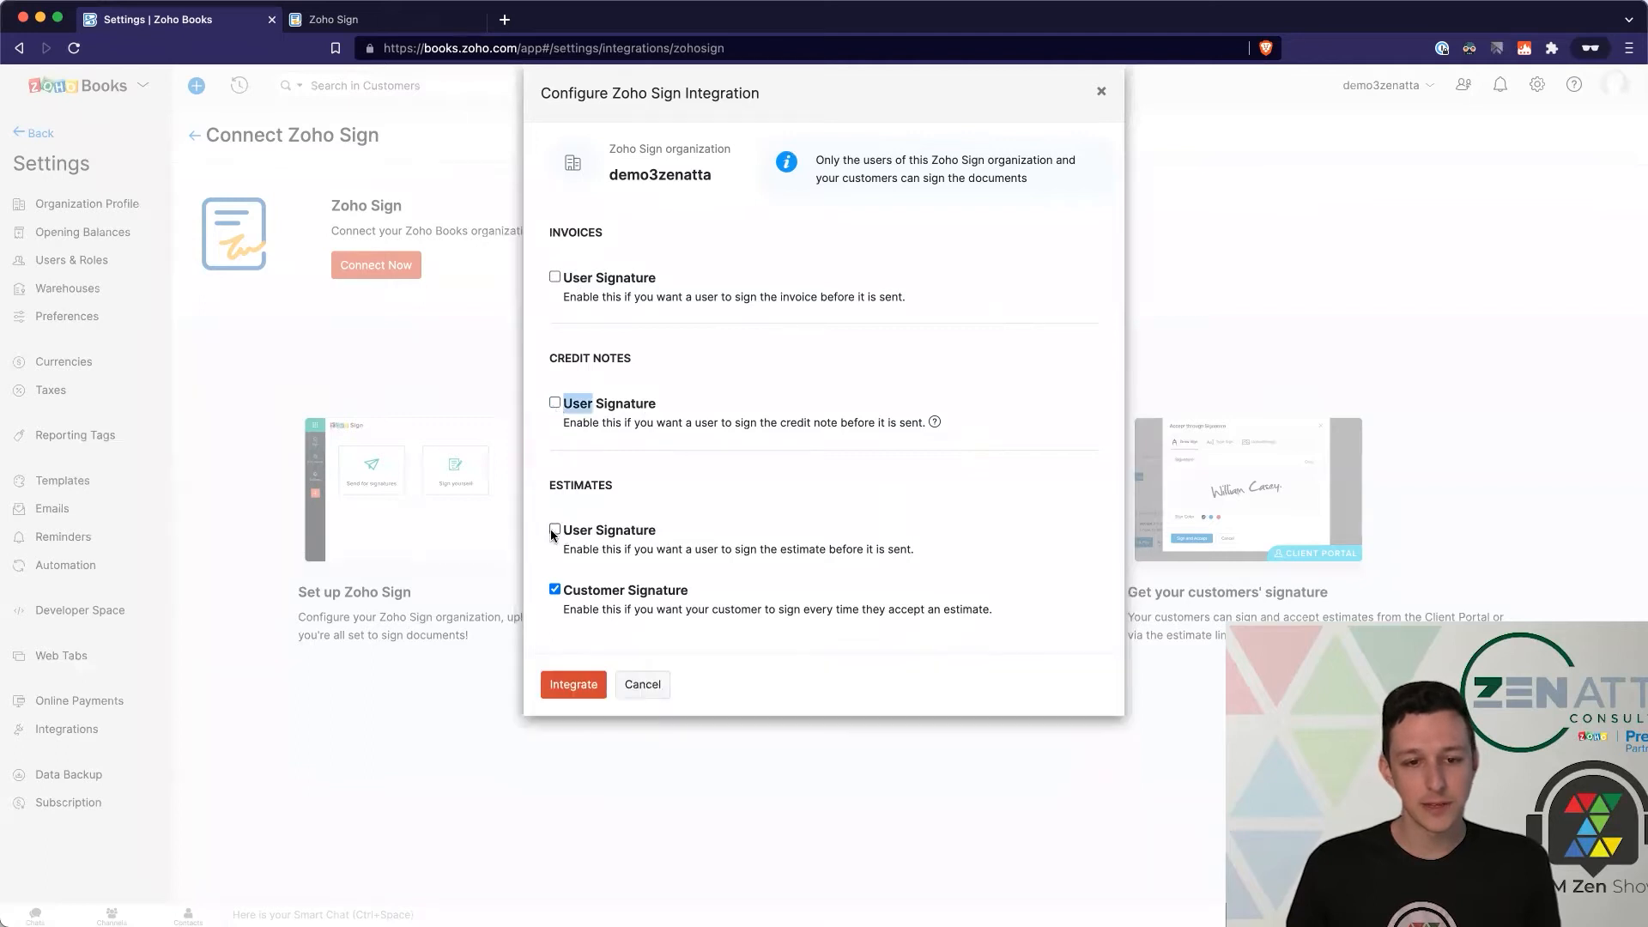
left_click(656, 478)
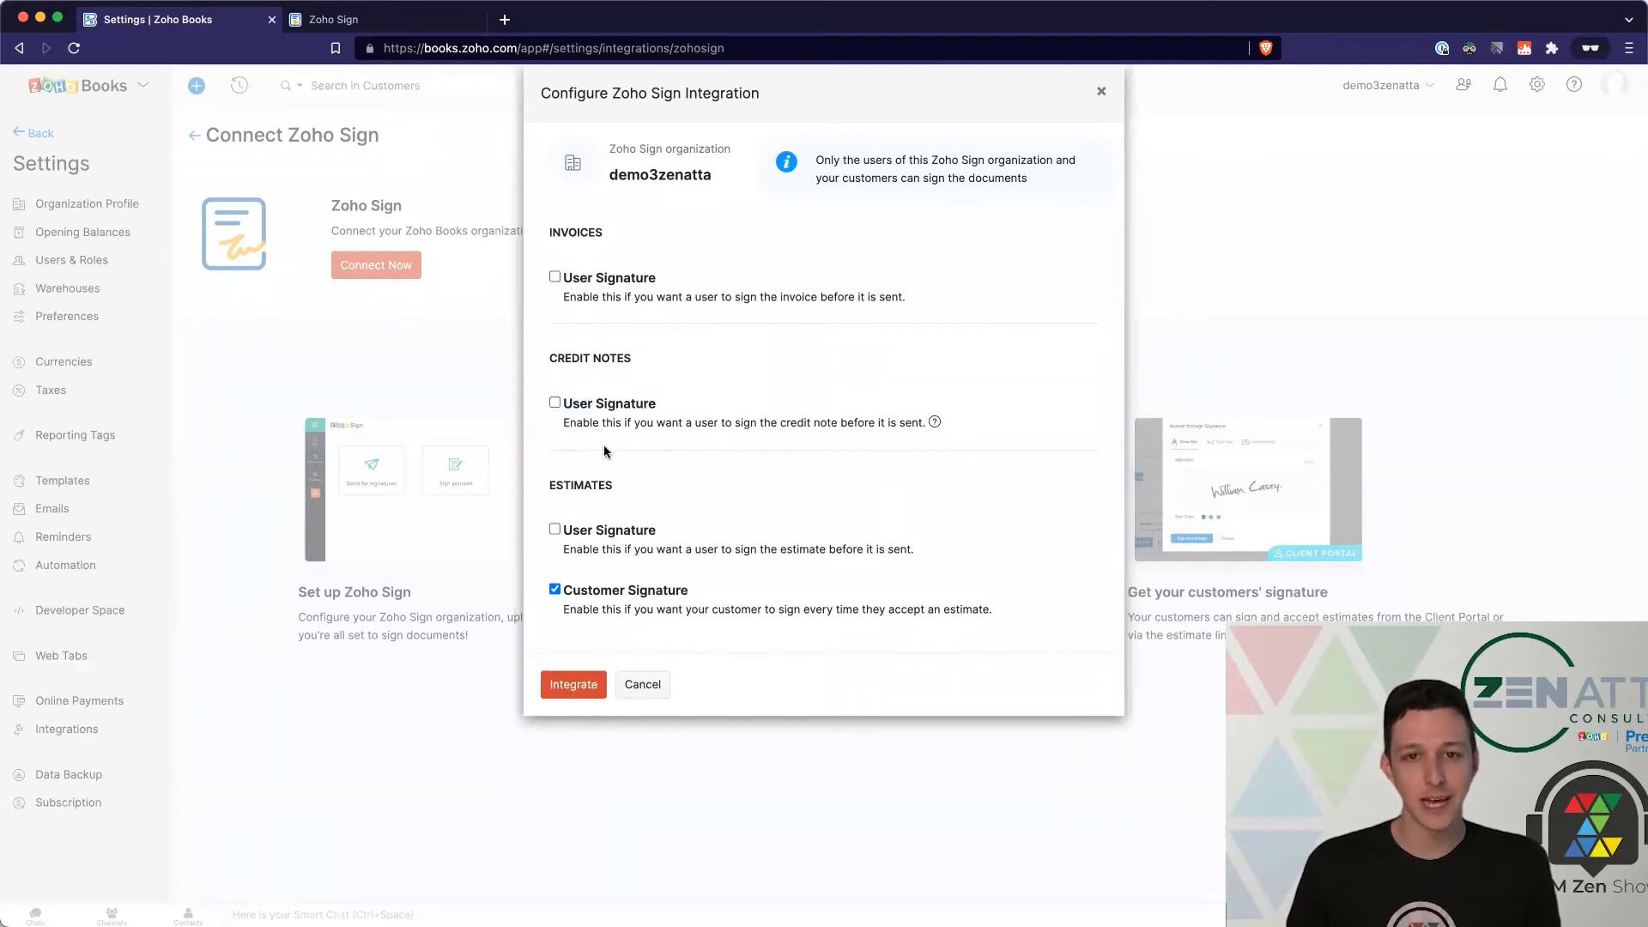
left_click(573, 684)
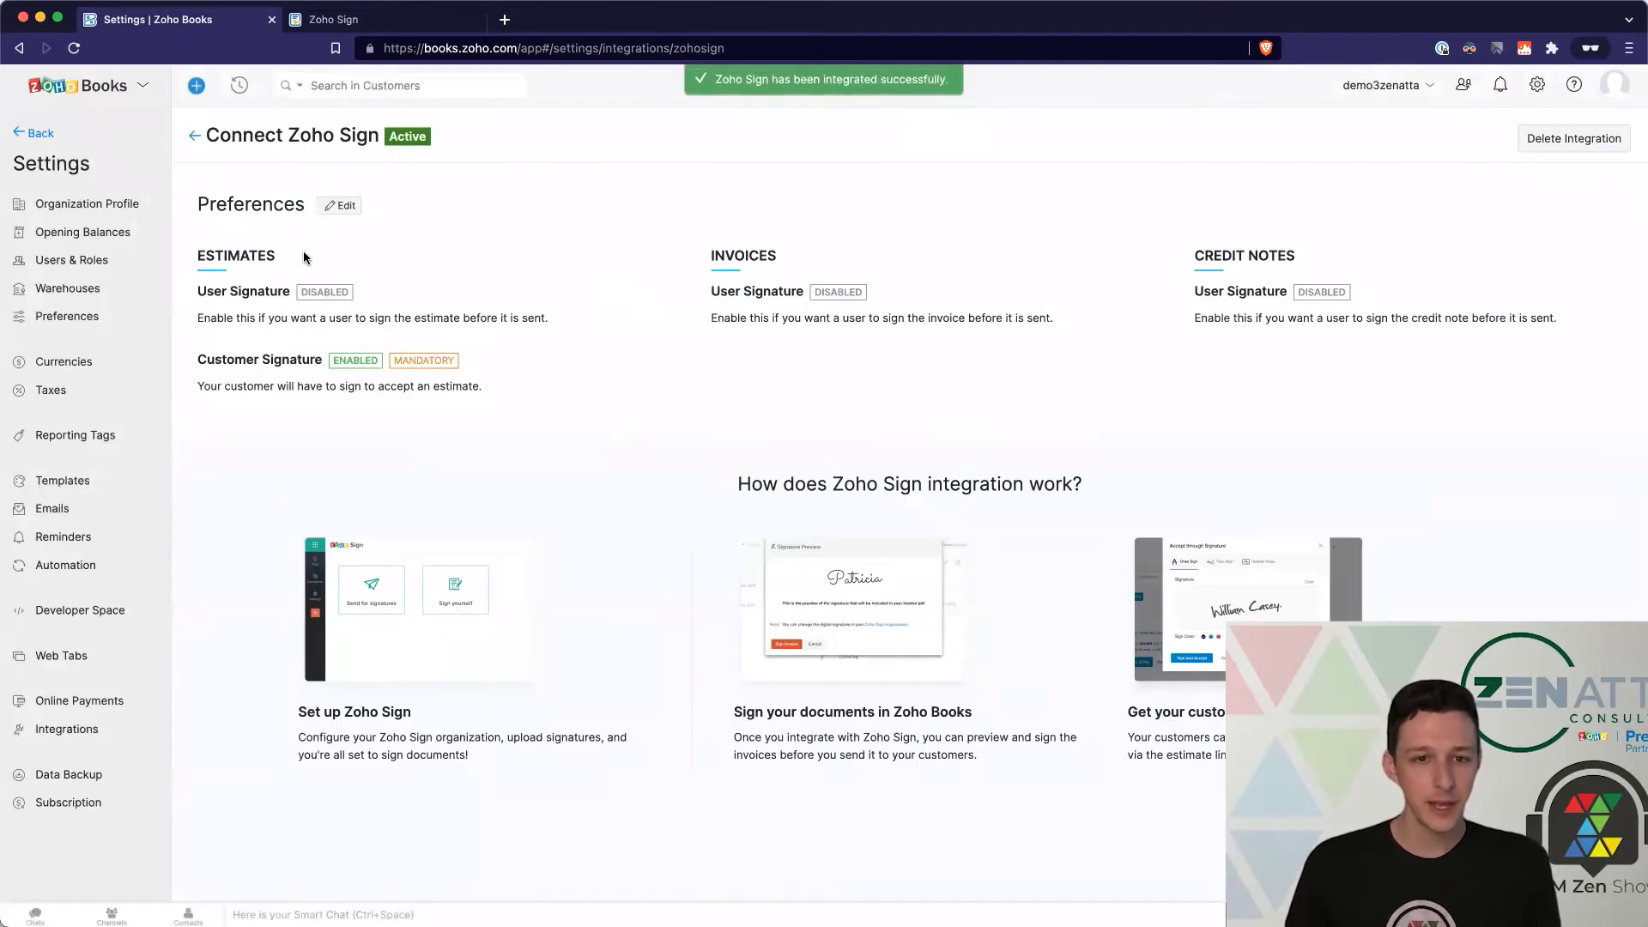
Step: Review the disabled estimate user signature setting in the active Zoho Sign preferences
left_click_drag(196, 290, 435, 319)
left_click(518, 323)
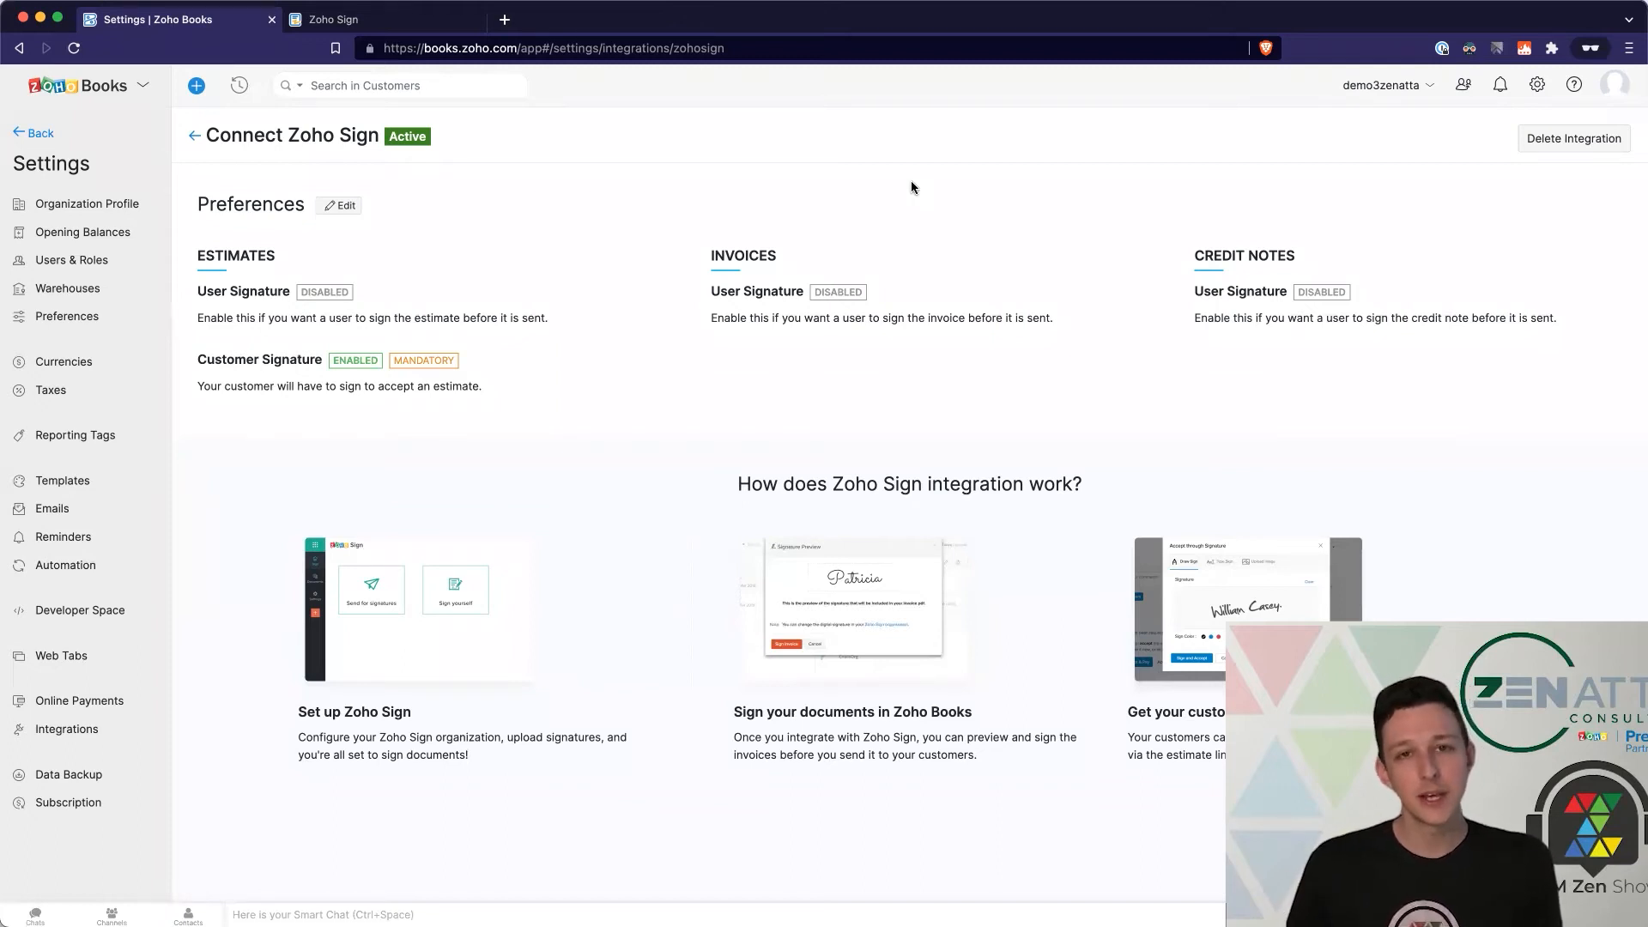
Step: Add a signature block to the footer of the Standard estimate template and preview it
left_click(80, 484)
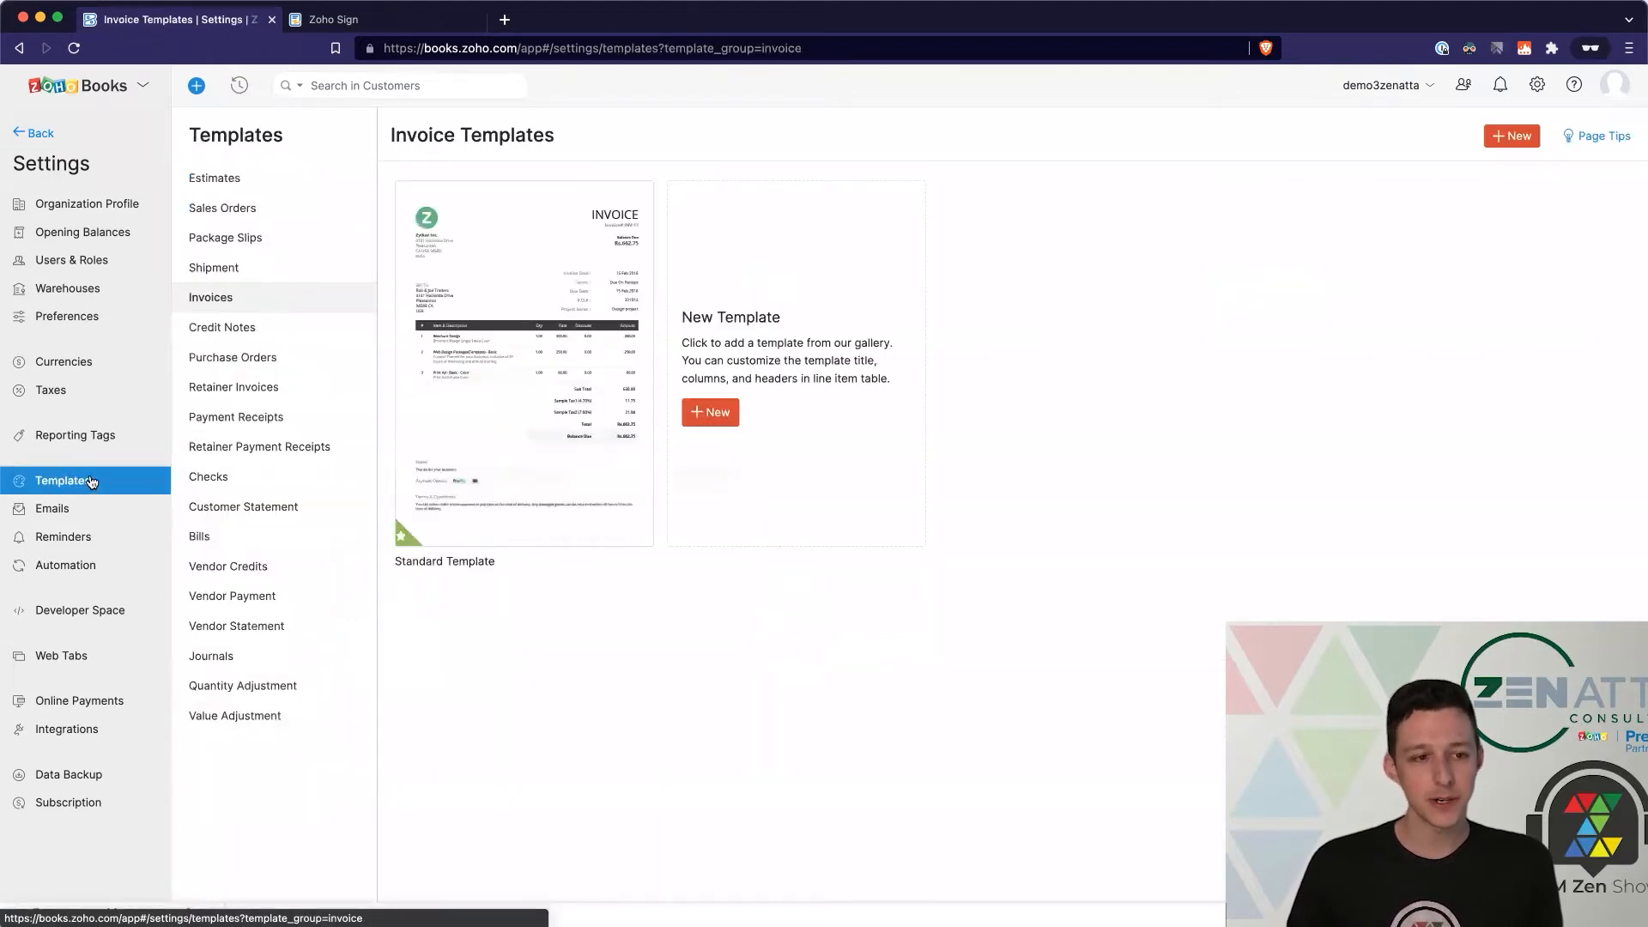
left_click(224, 178)
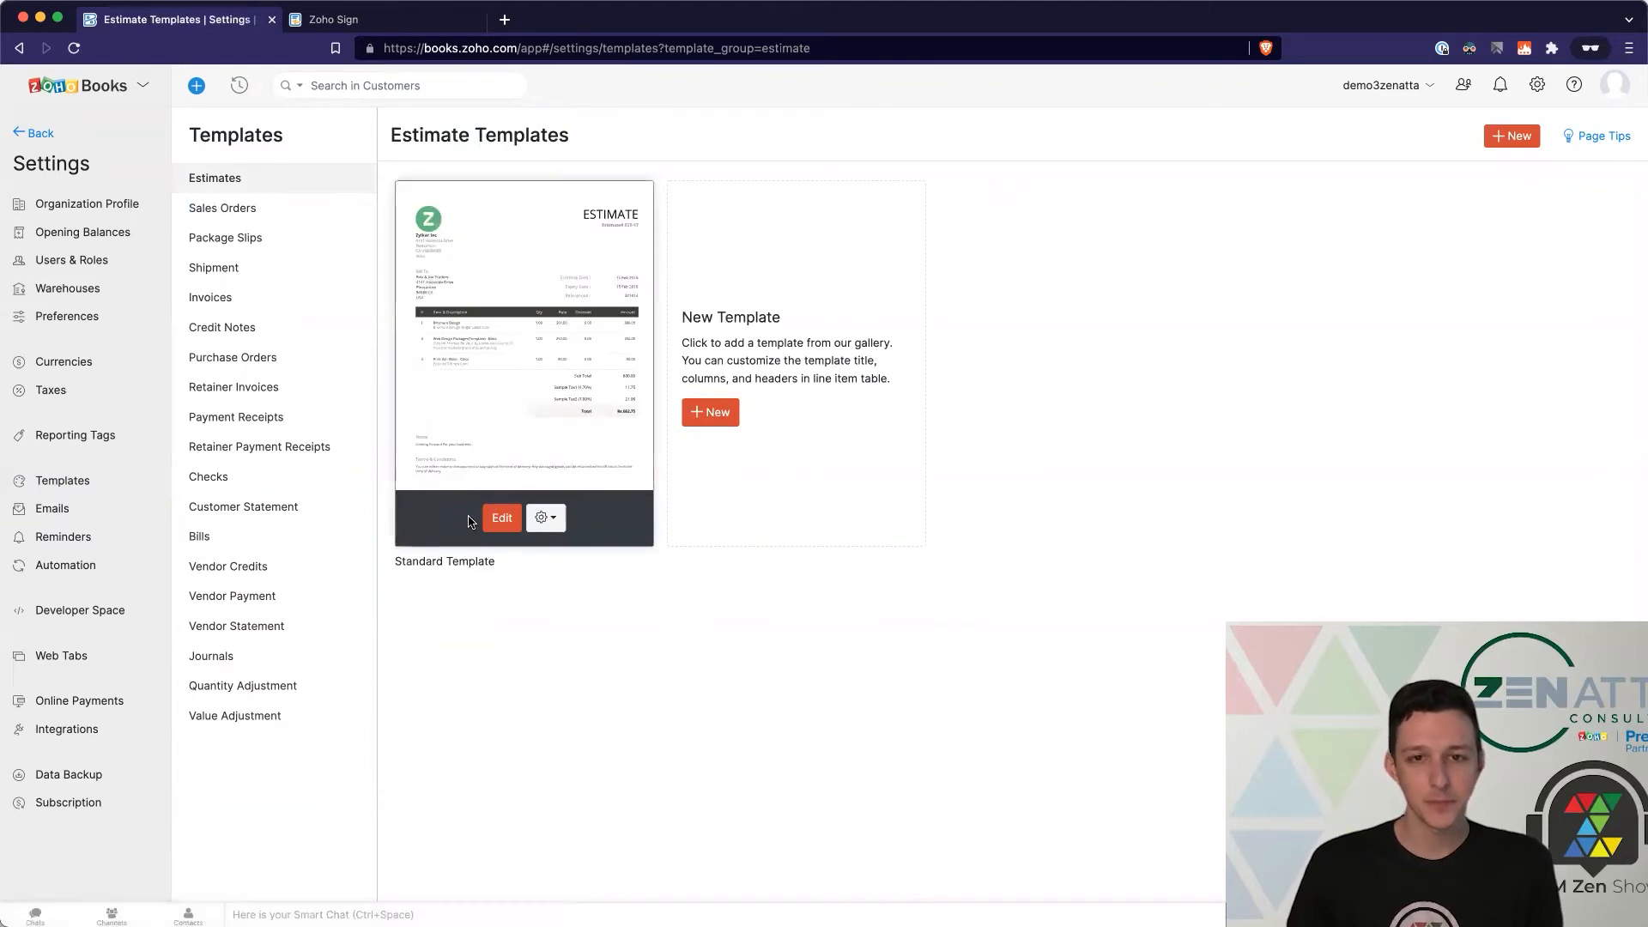
left_click(501, 518)
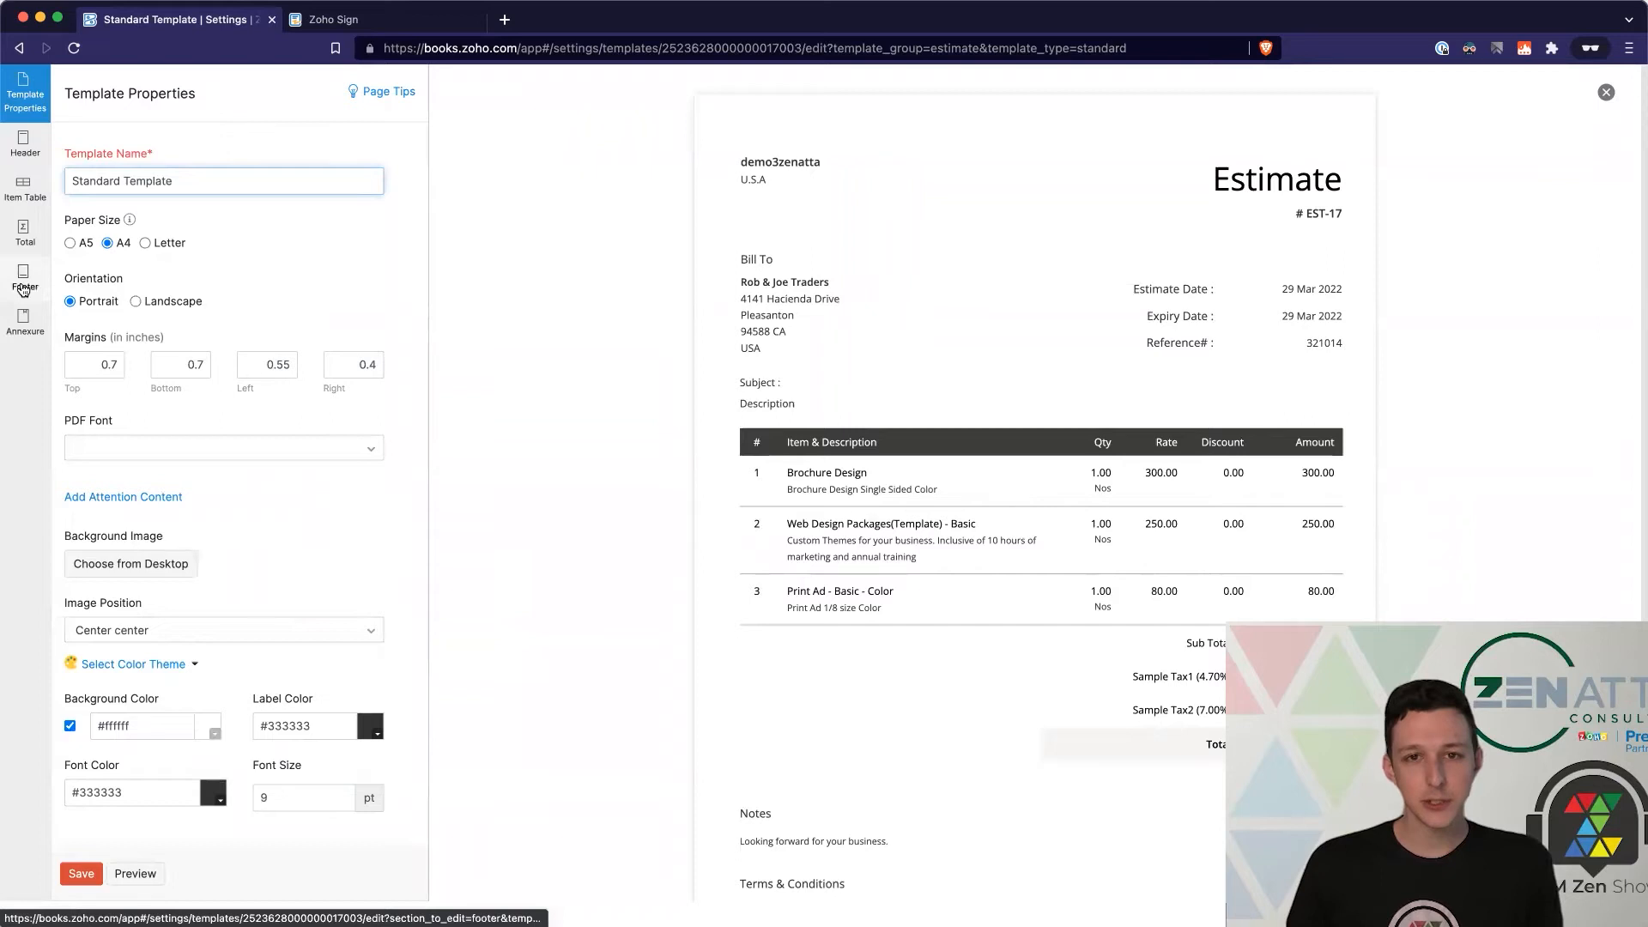
left_click(24, 287)
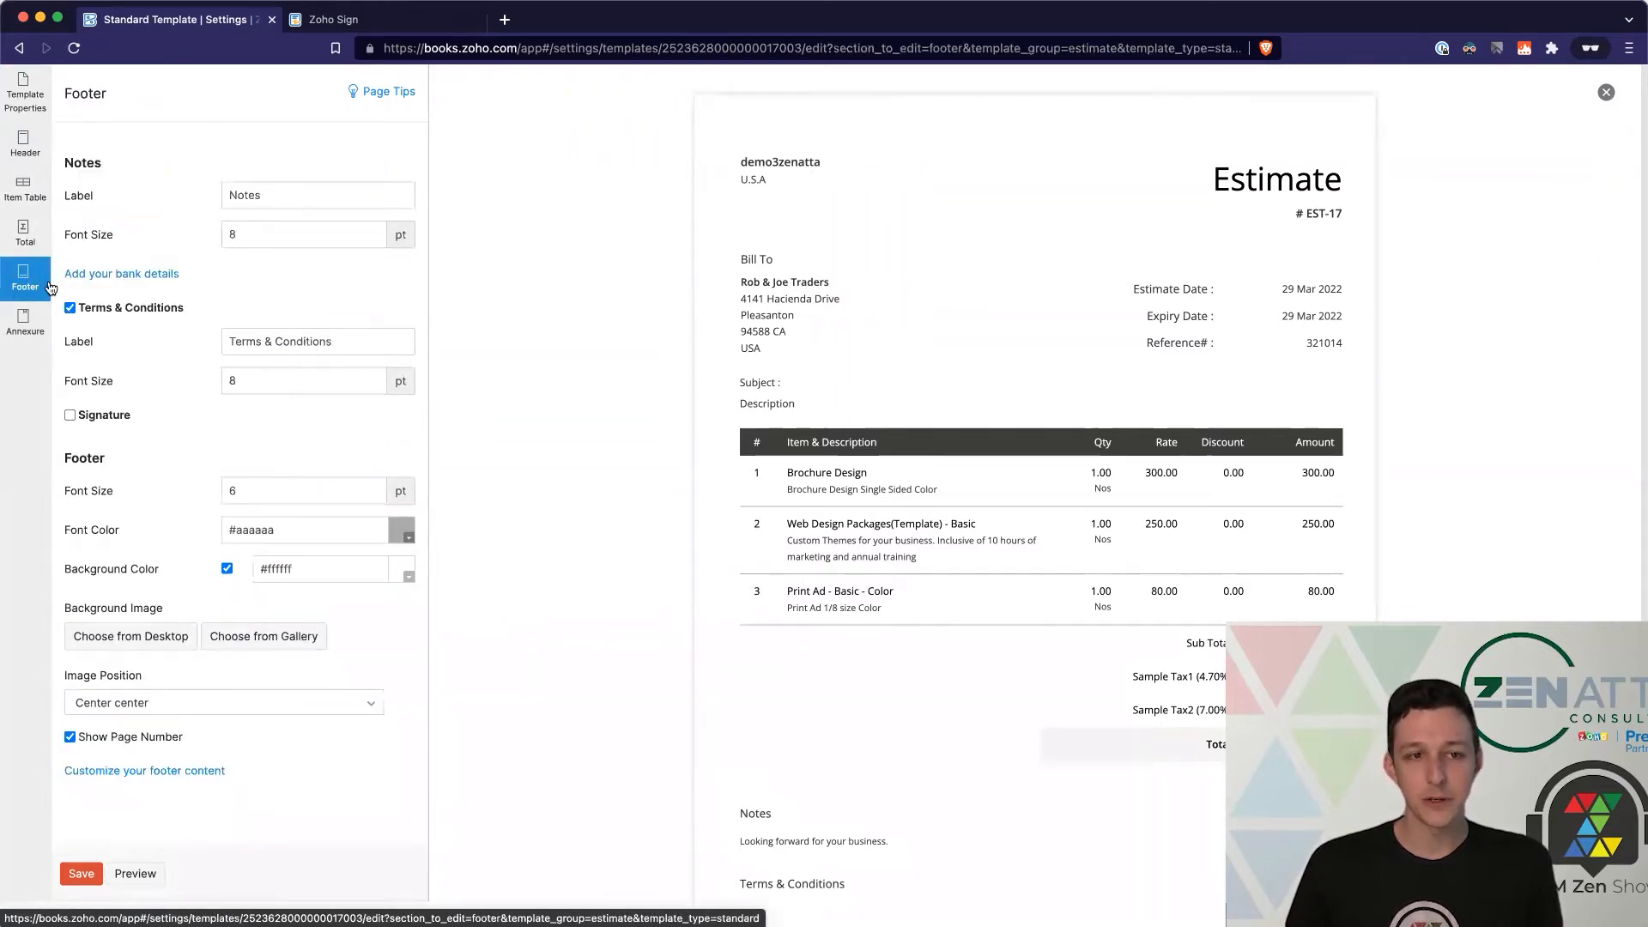
left_click(71, 417)
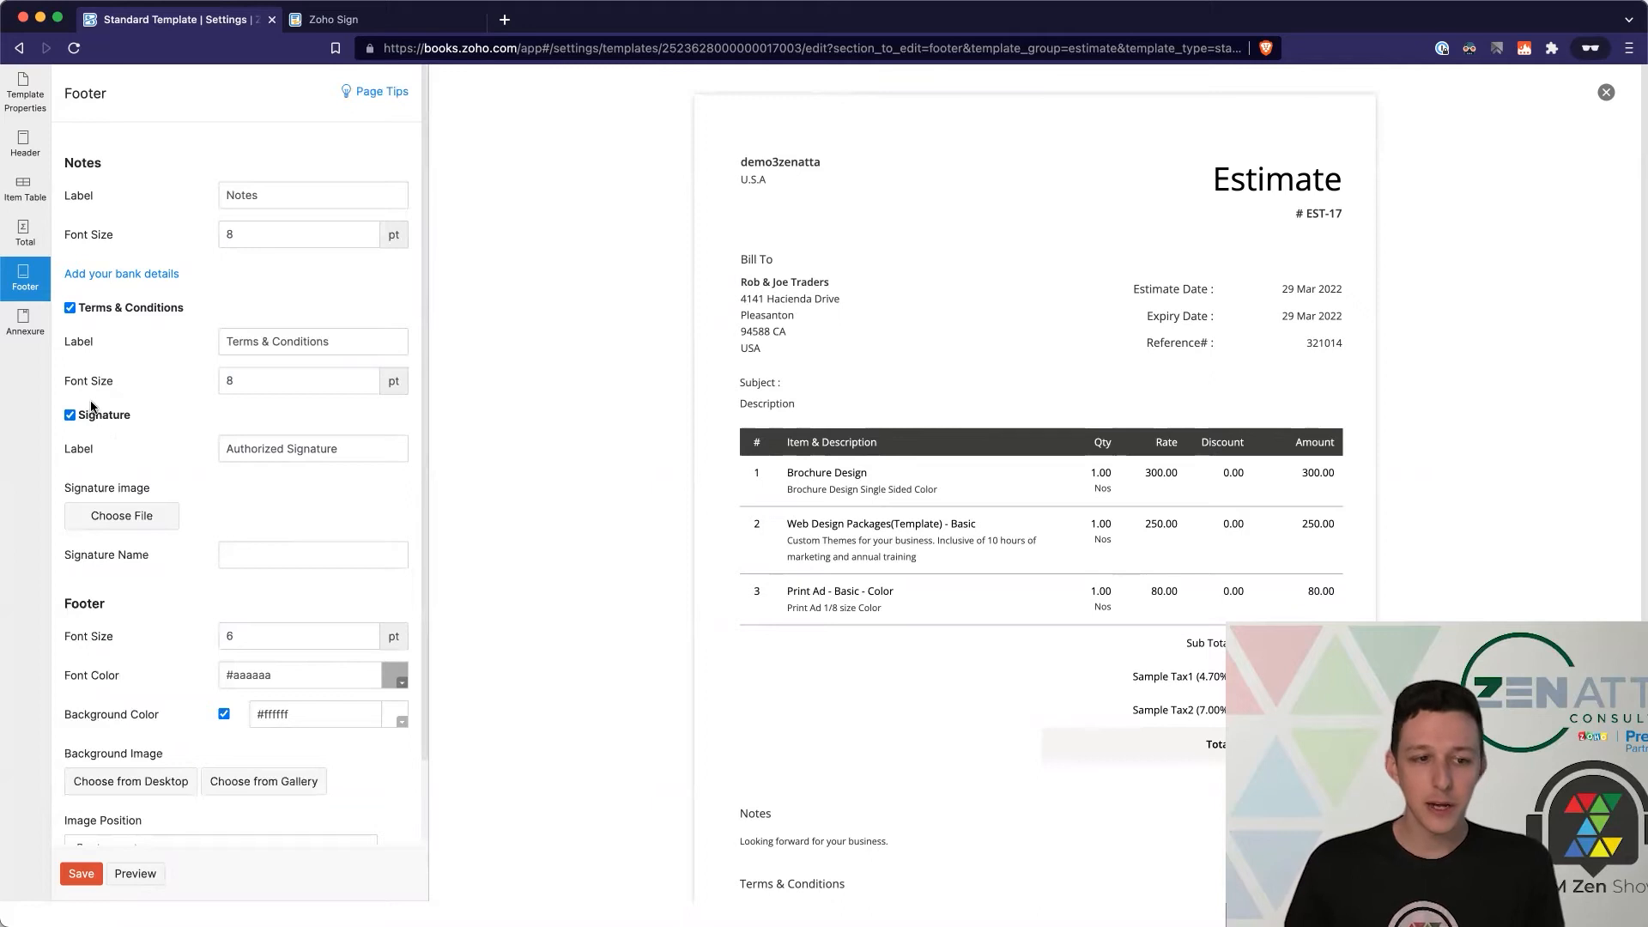
left_click(135, 873)
scroll(925, 687, "down", 3)
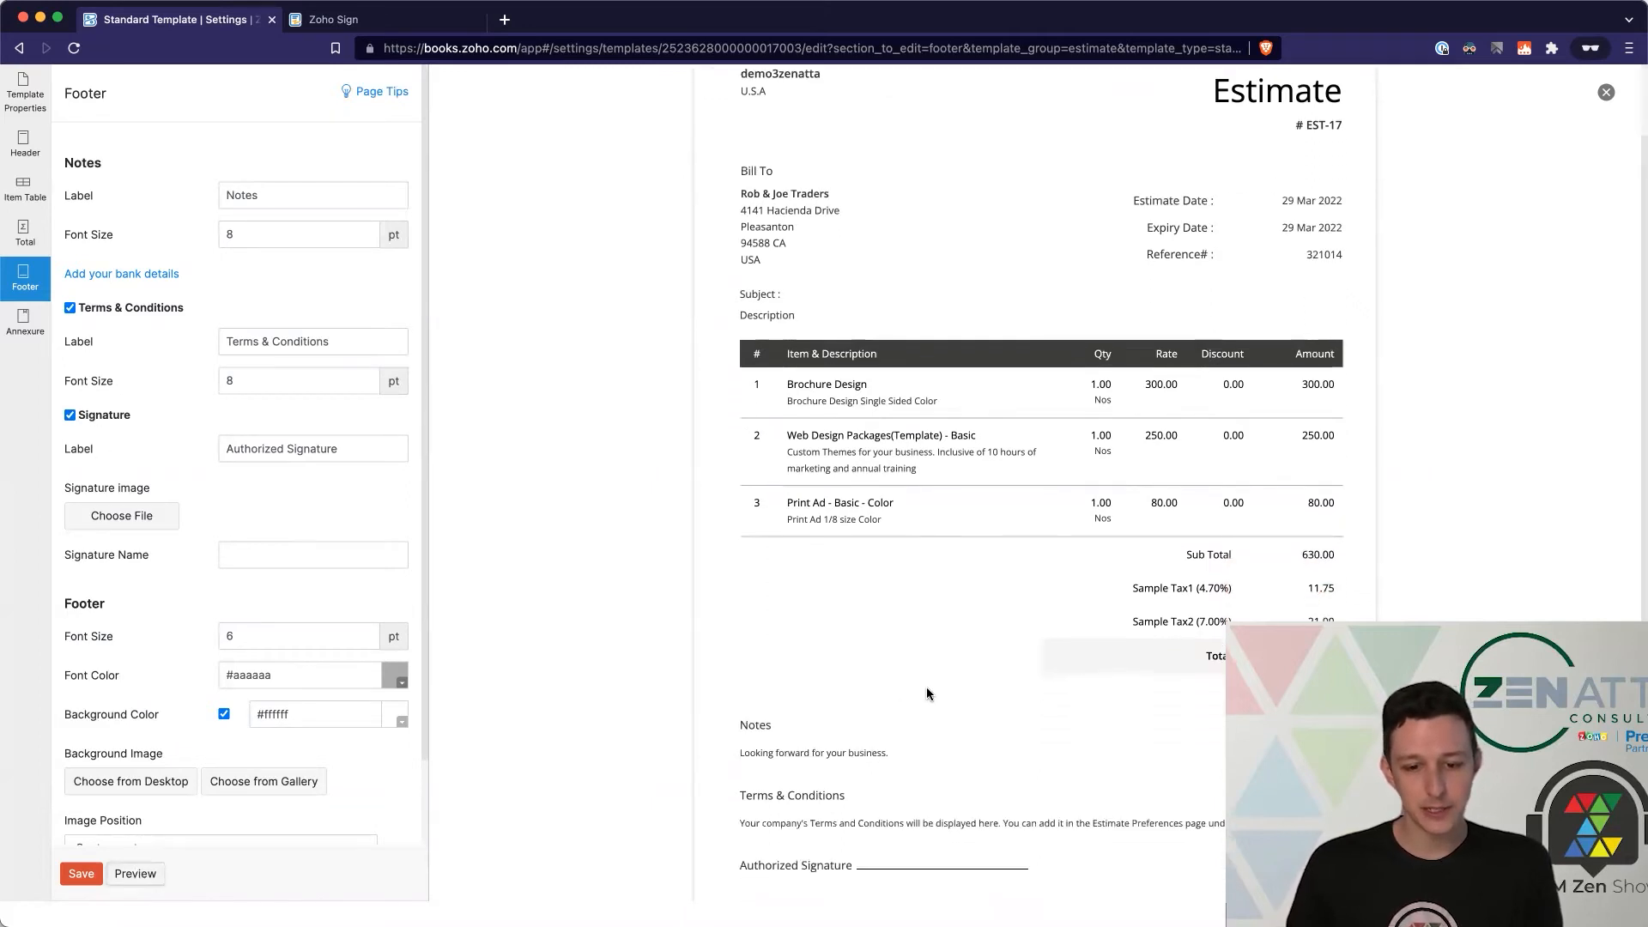
Step: Enter 'Customer' as the signature name and confirm it in the preview
left_click_drag(223, 452, 411, 452)
left_click(367, 451)
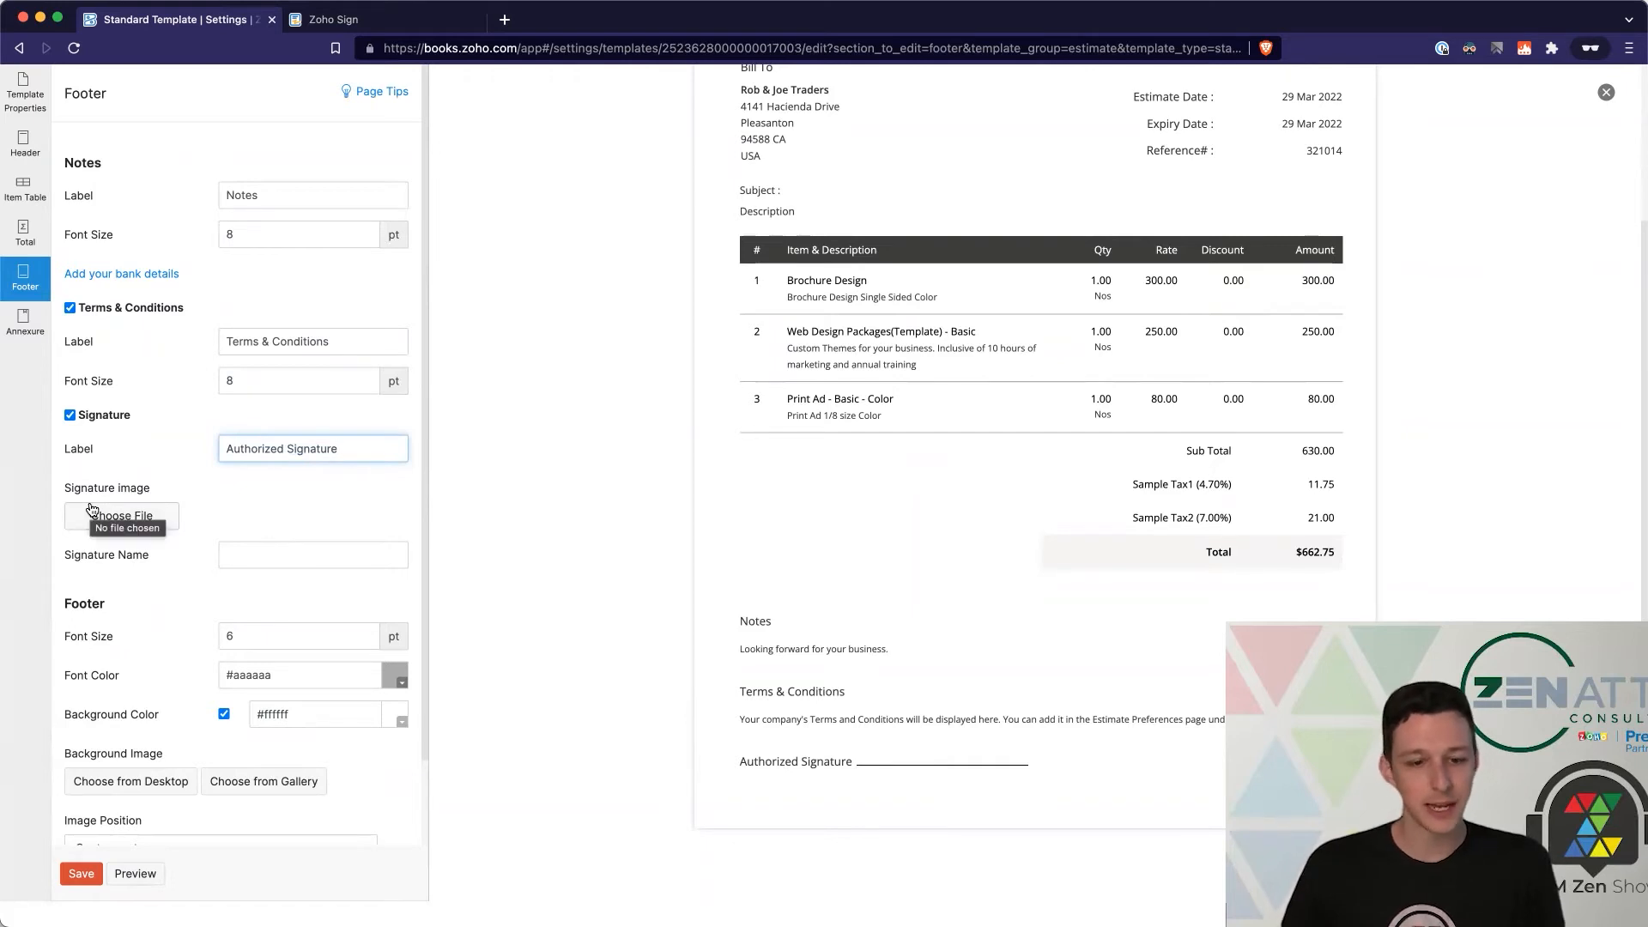
left_click(314, 545)
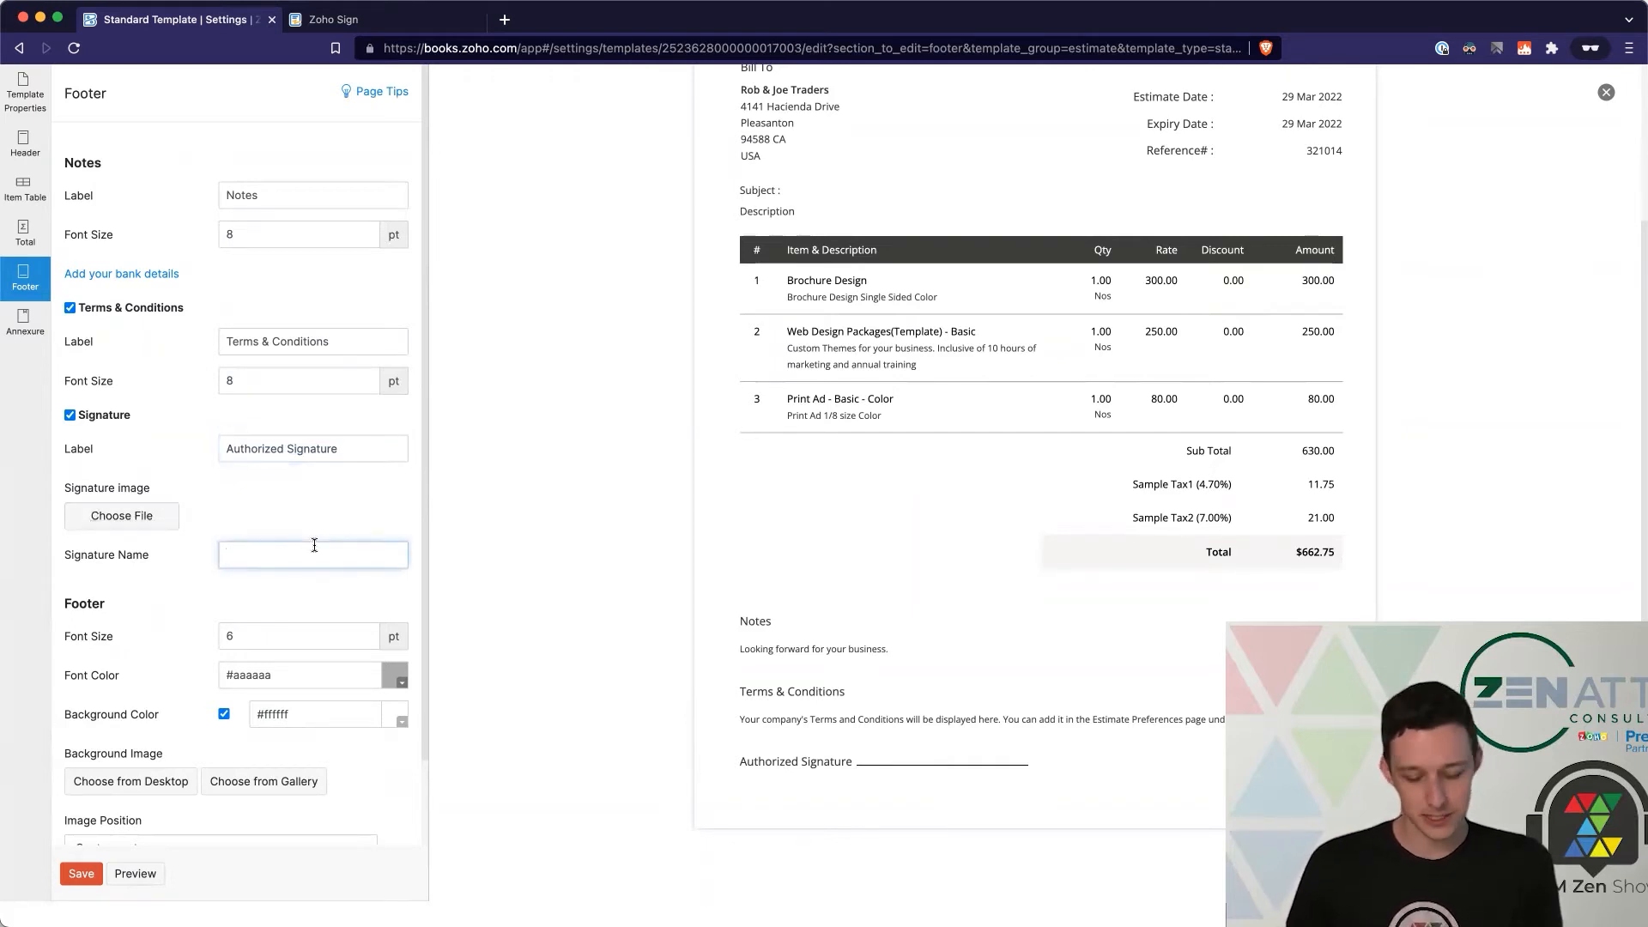
type("Customer")
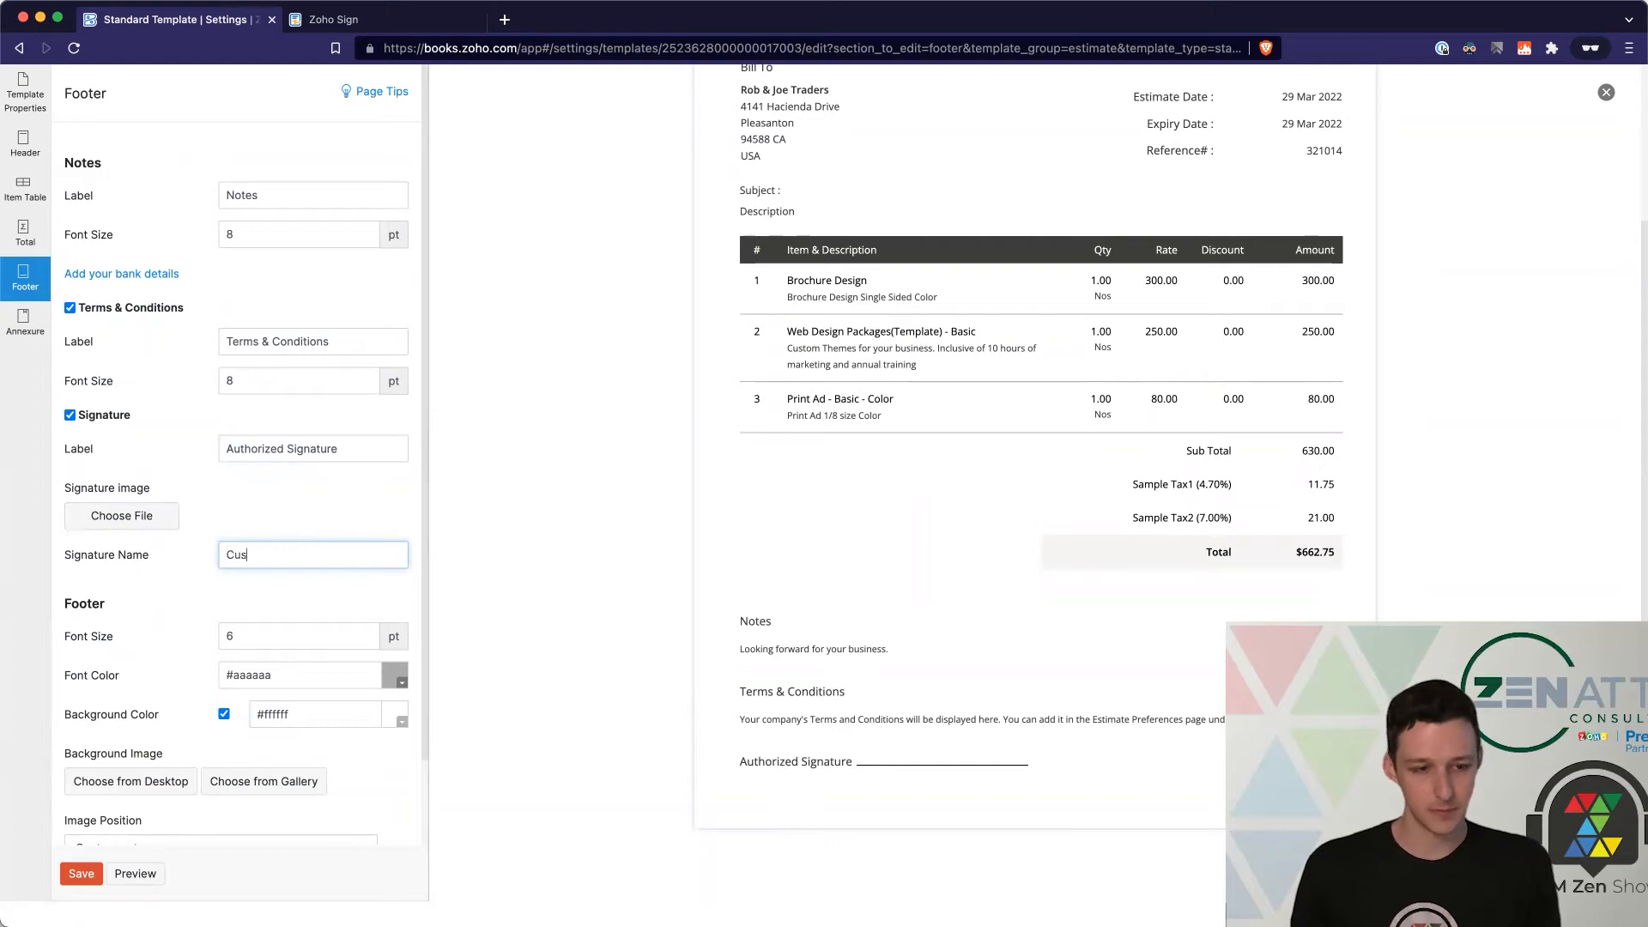
left_click(137, 875)
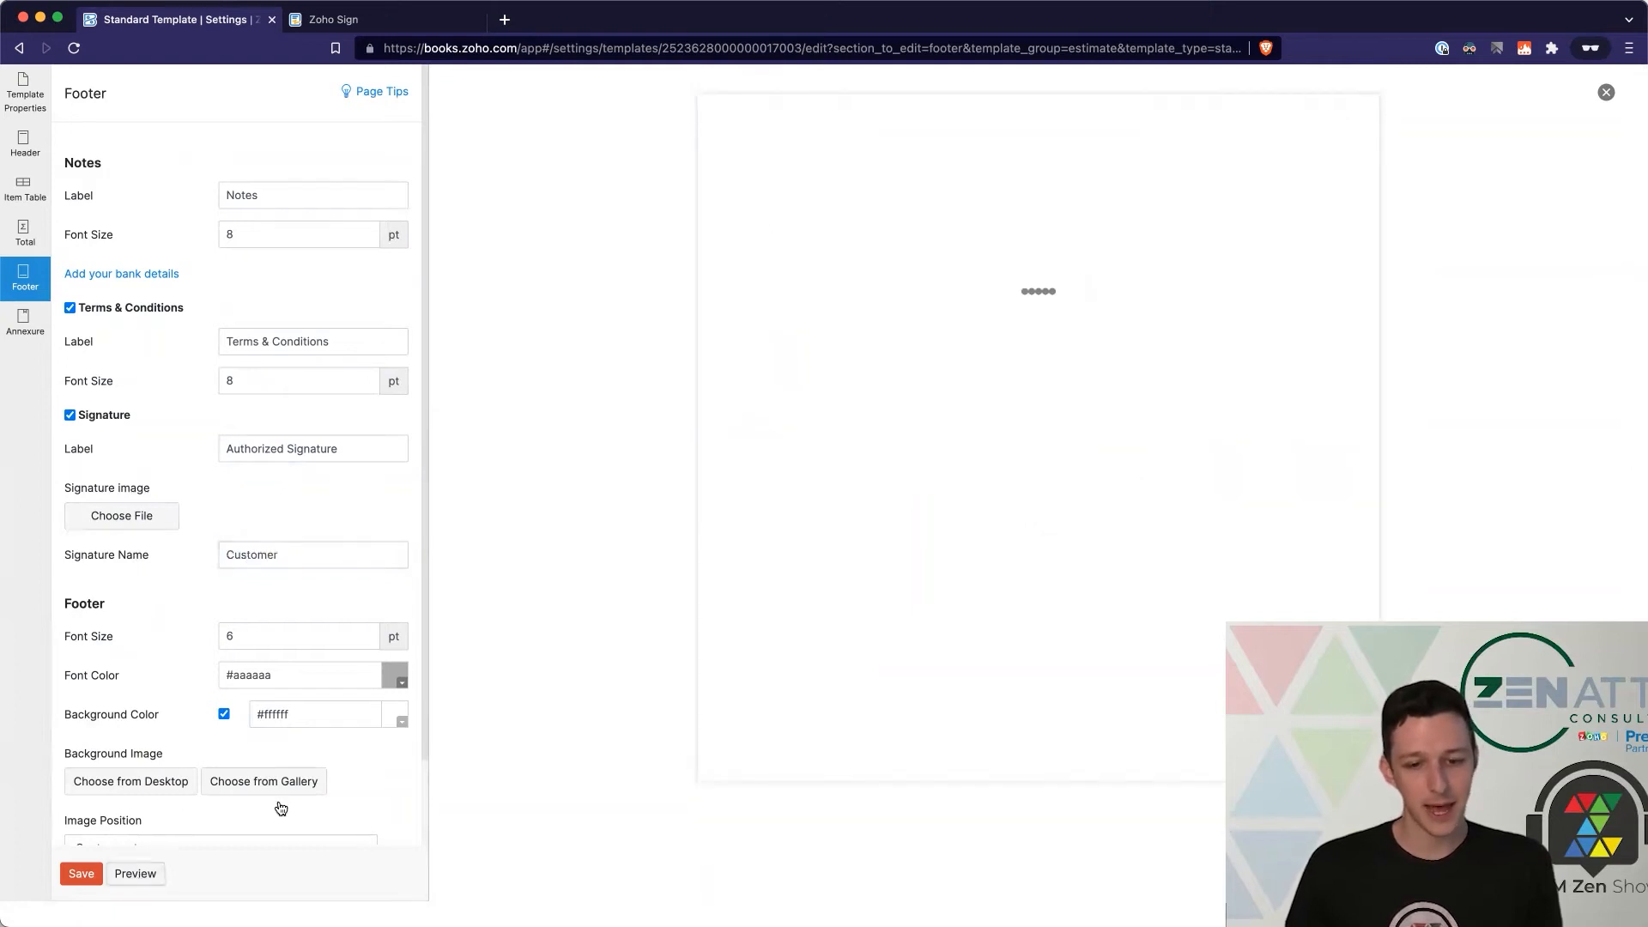
left_click_drag(855, 763, 924, 771)
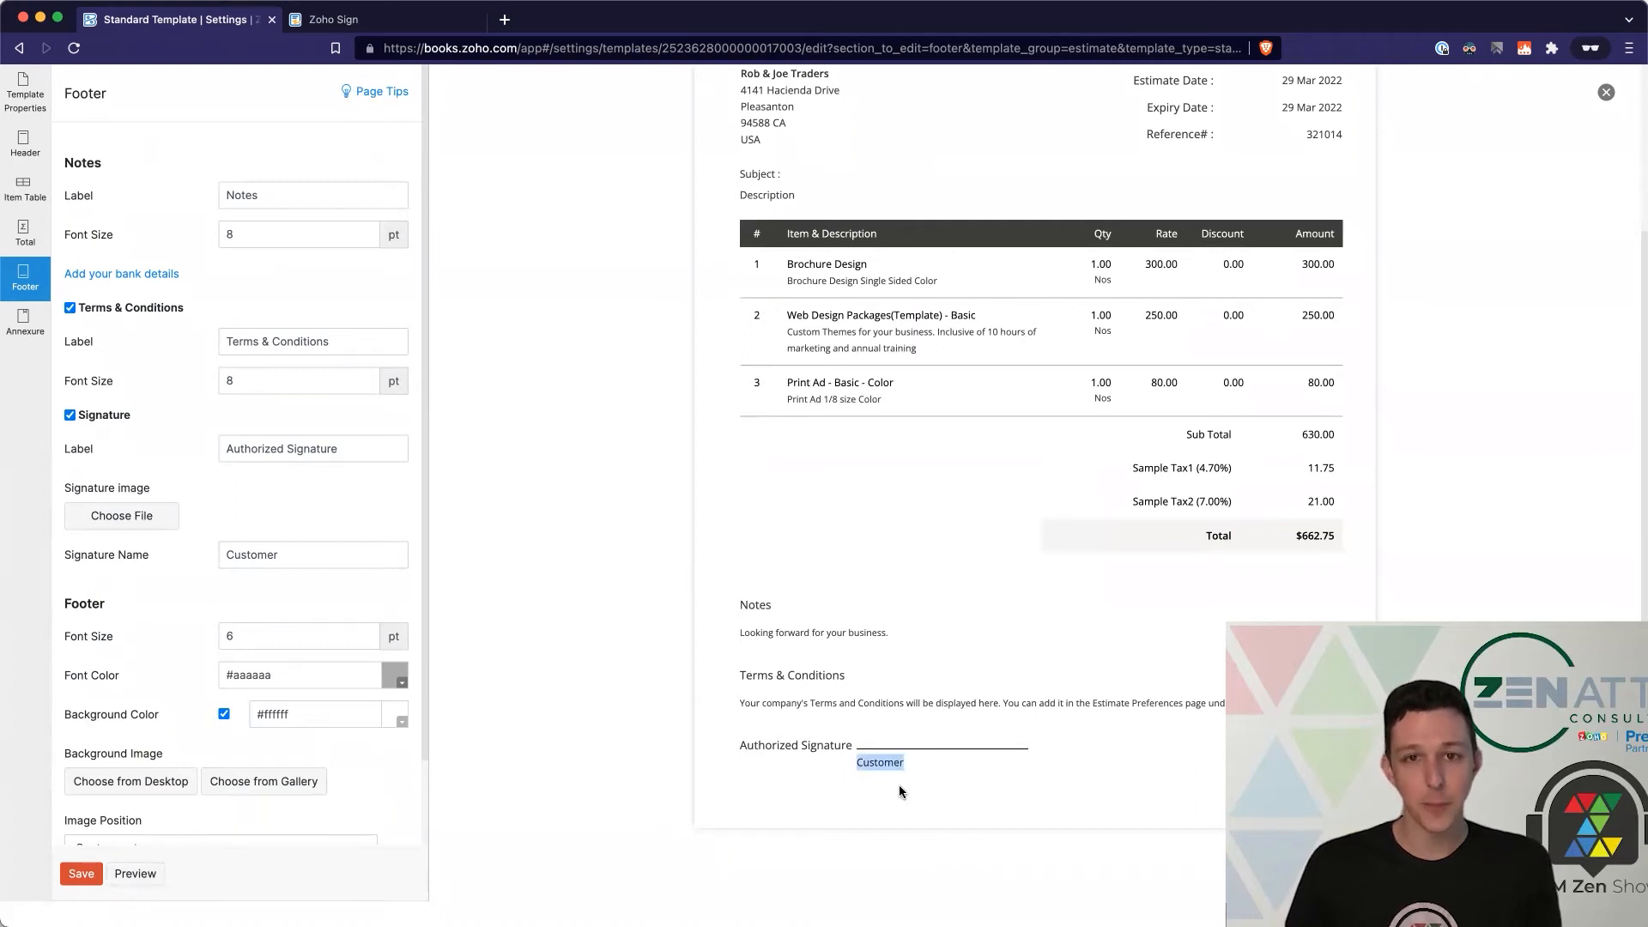
left_click(899, 785)
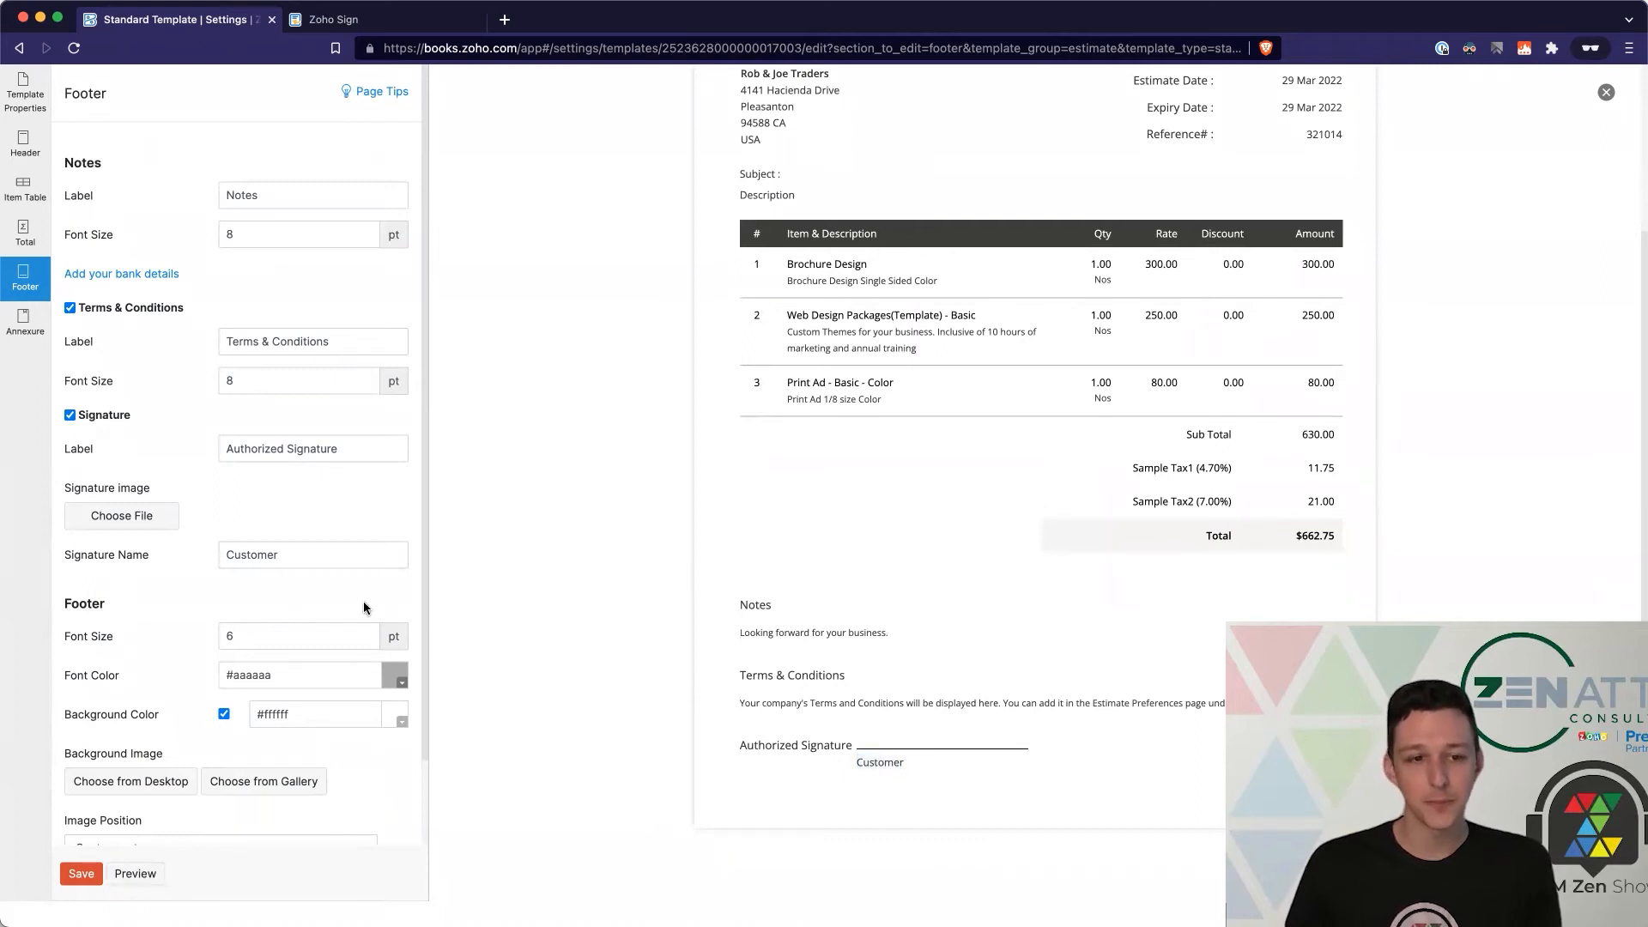
Step: Save the estimate template, return to Sales > Estimates and start a new estimate
left_click(83, 873)
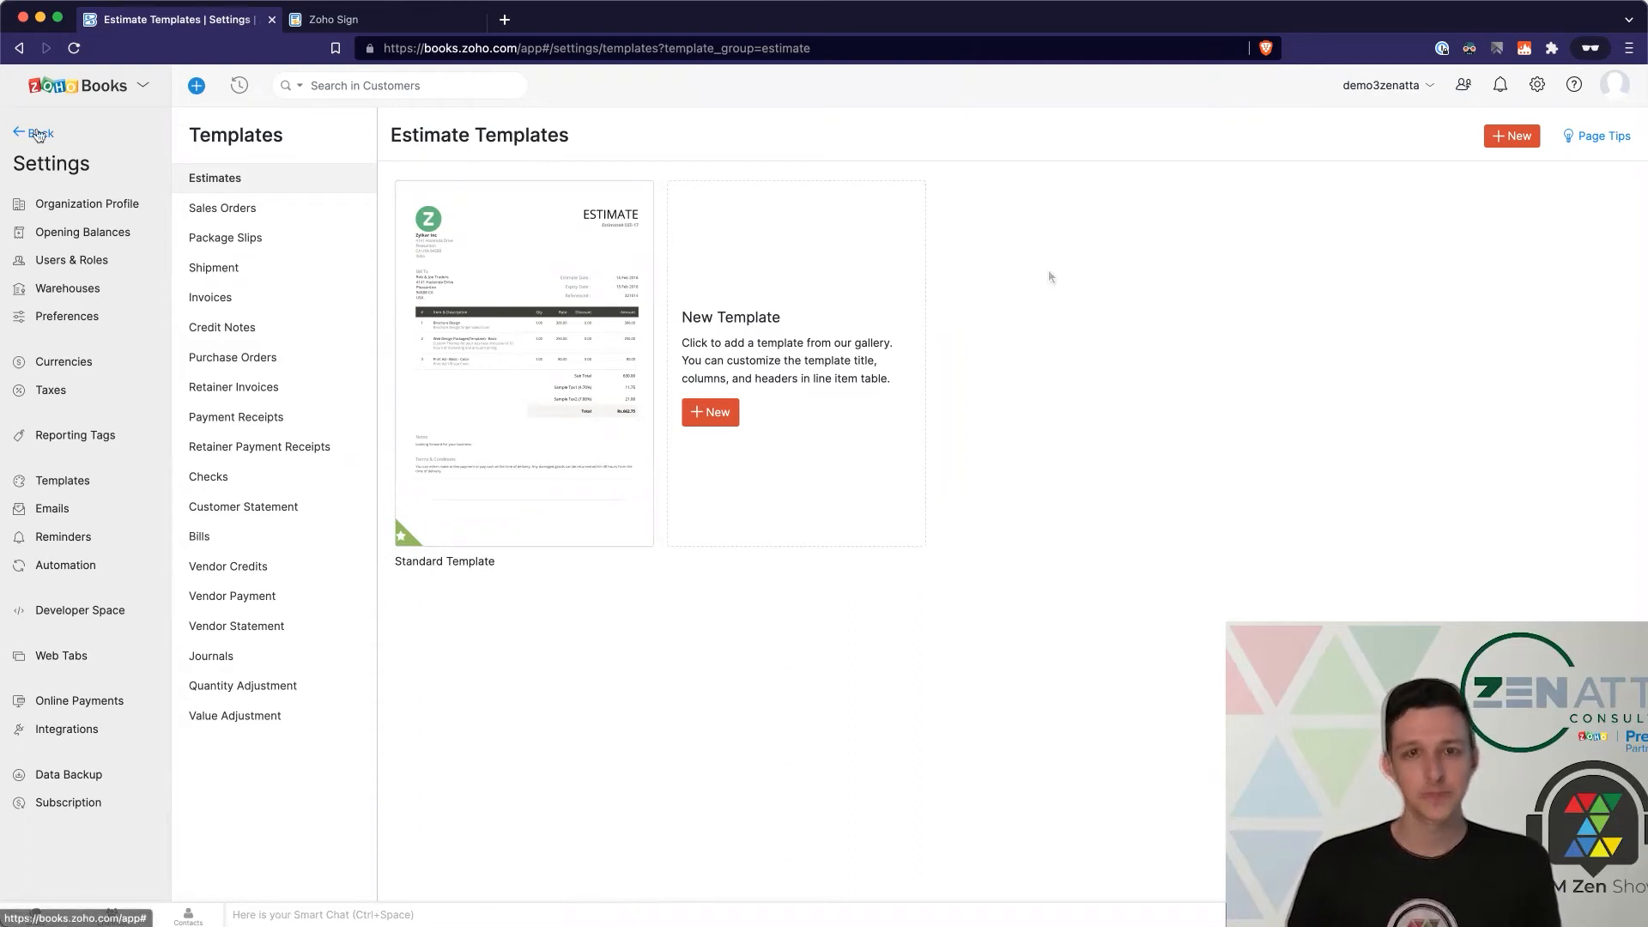
left_click(37, 135)
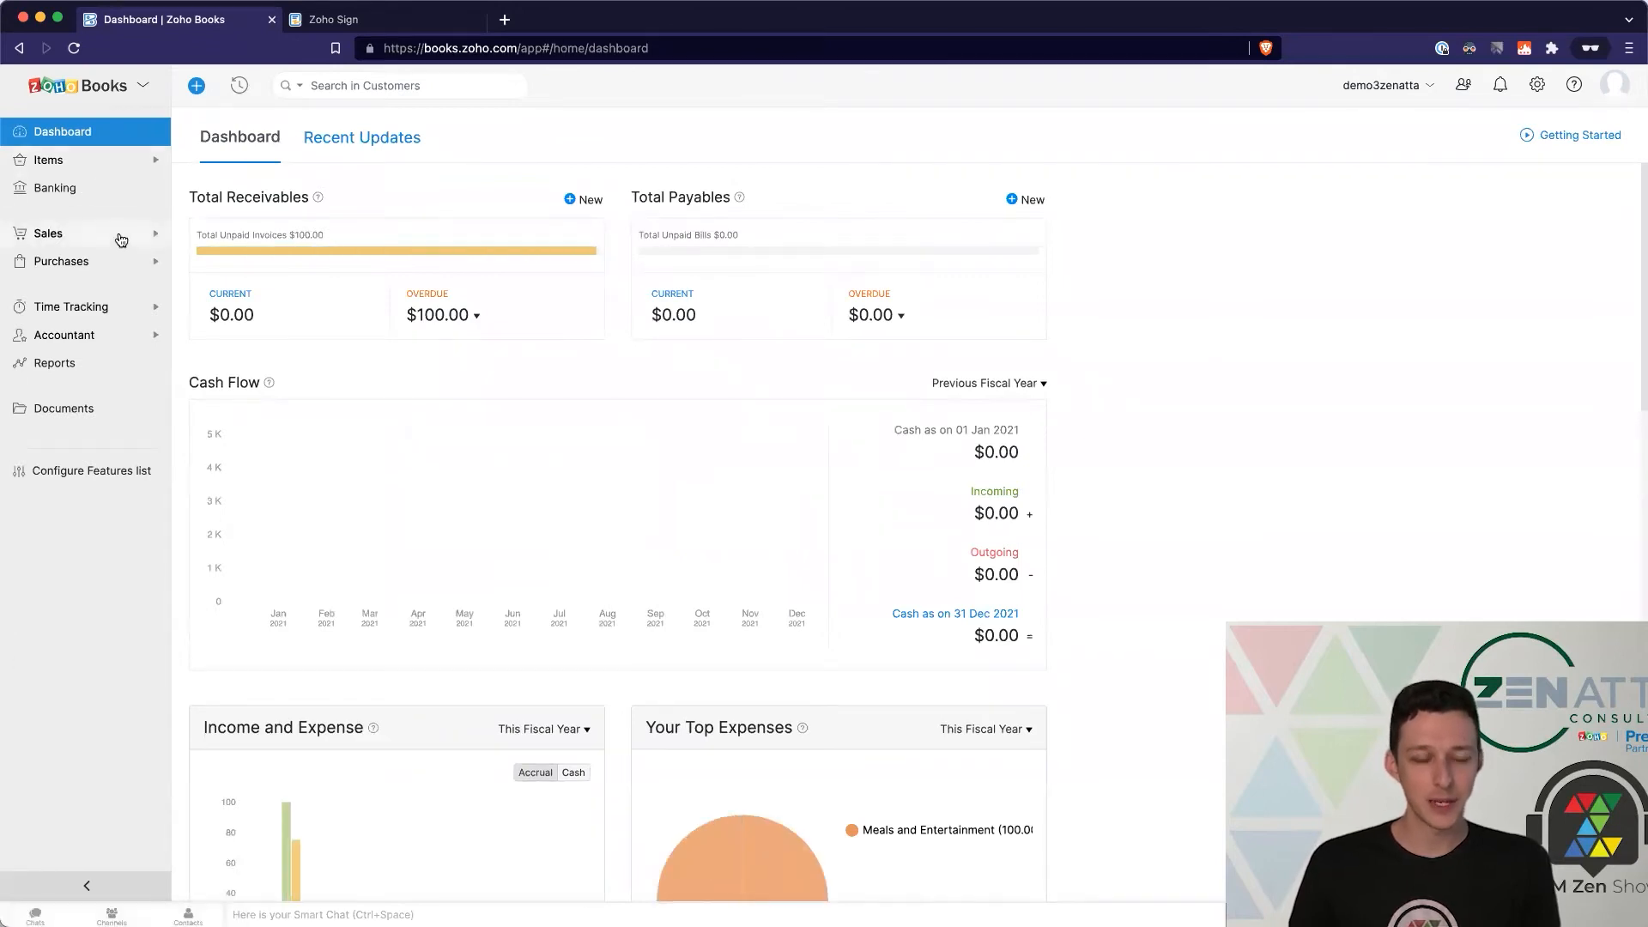
left_click(121, 240)
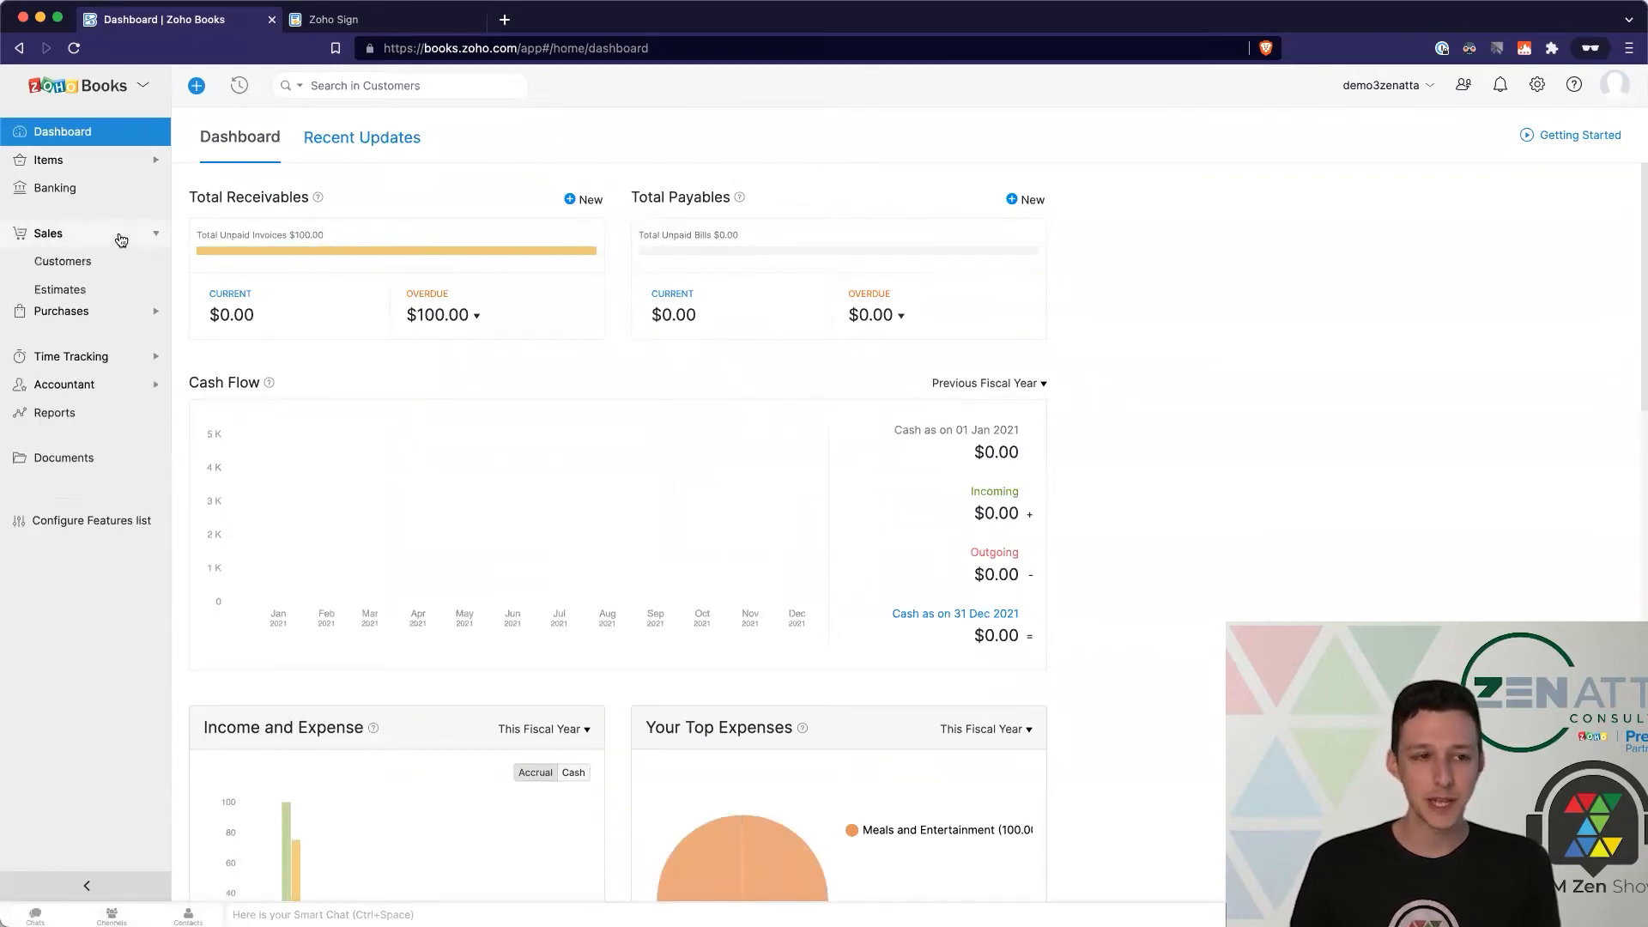
left_click(115, 264)
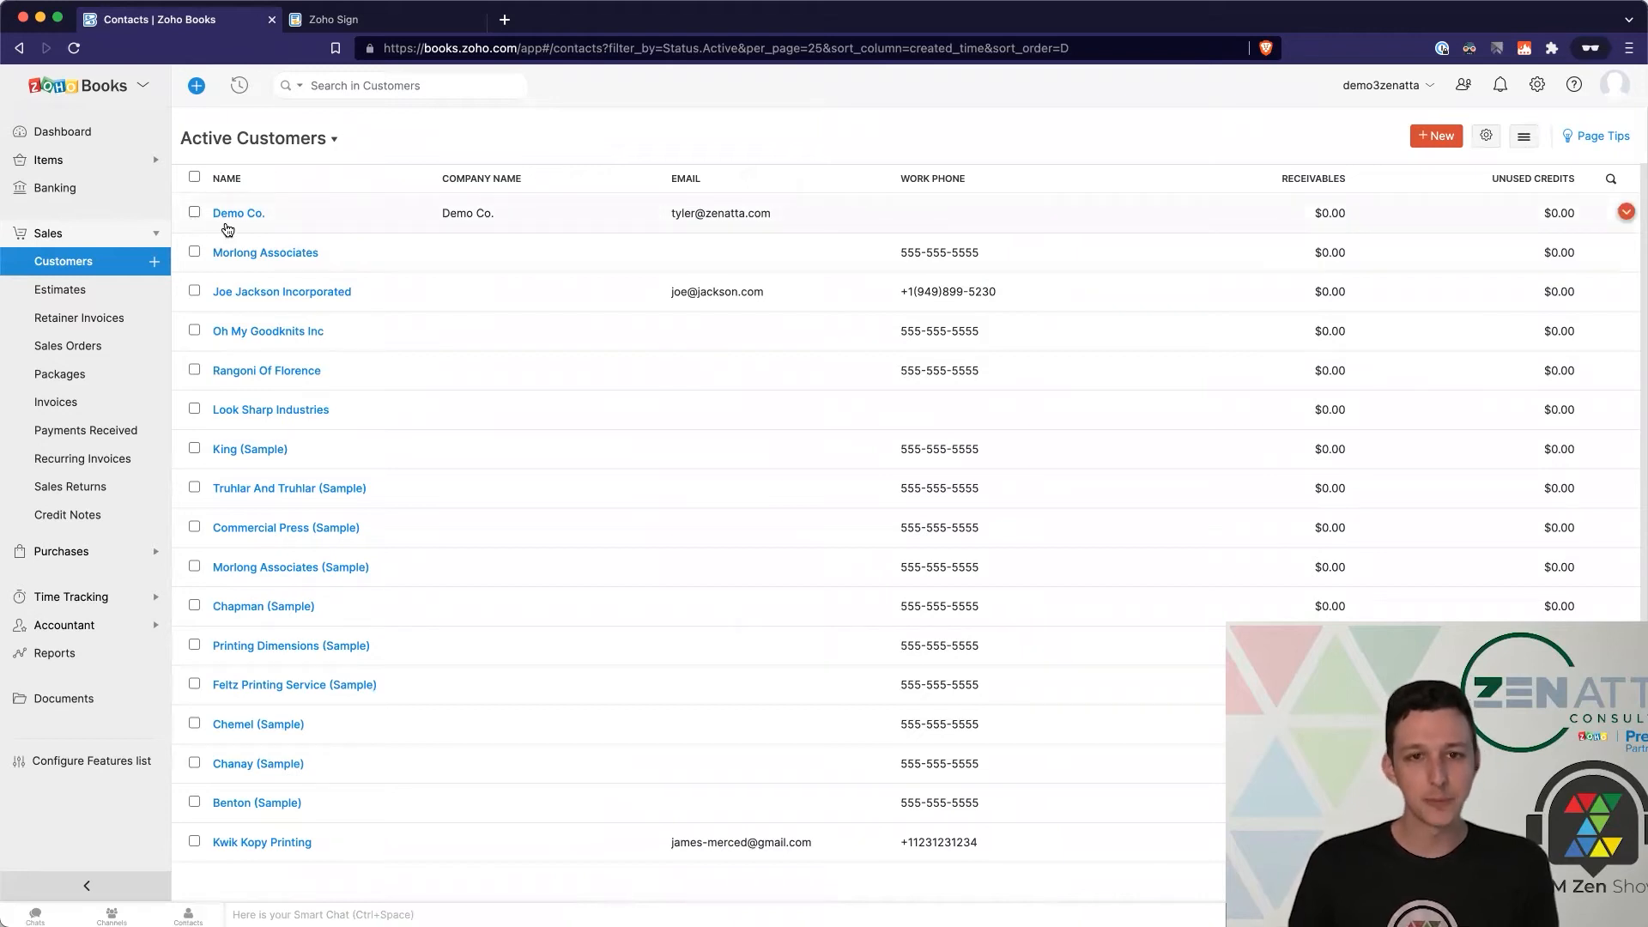
left_click(71, 291)
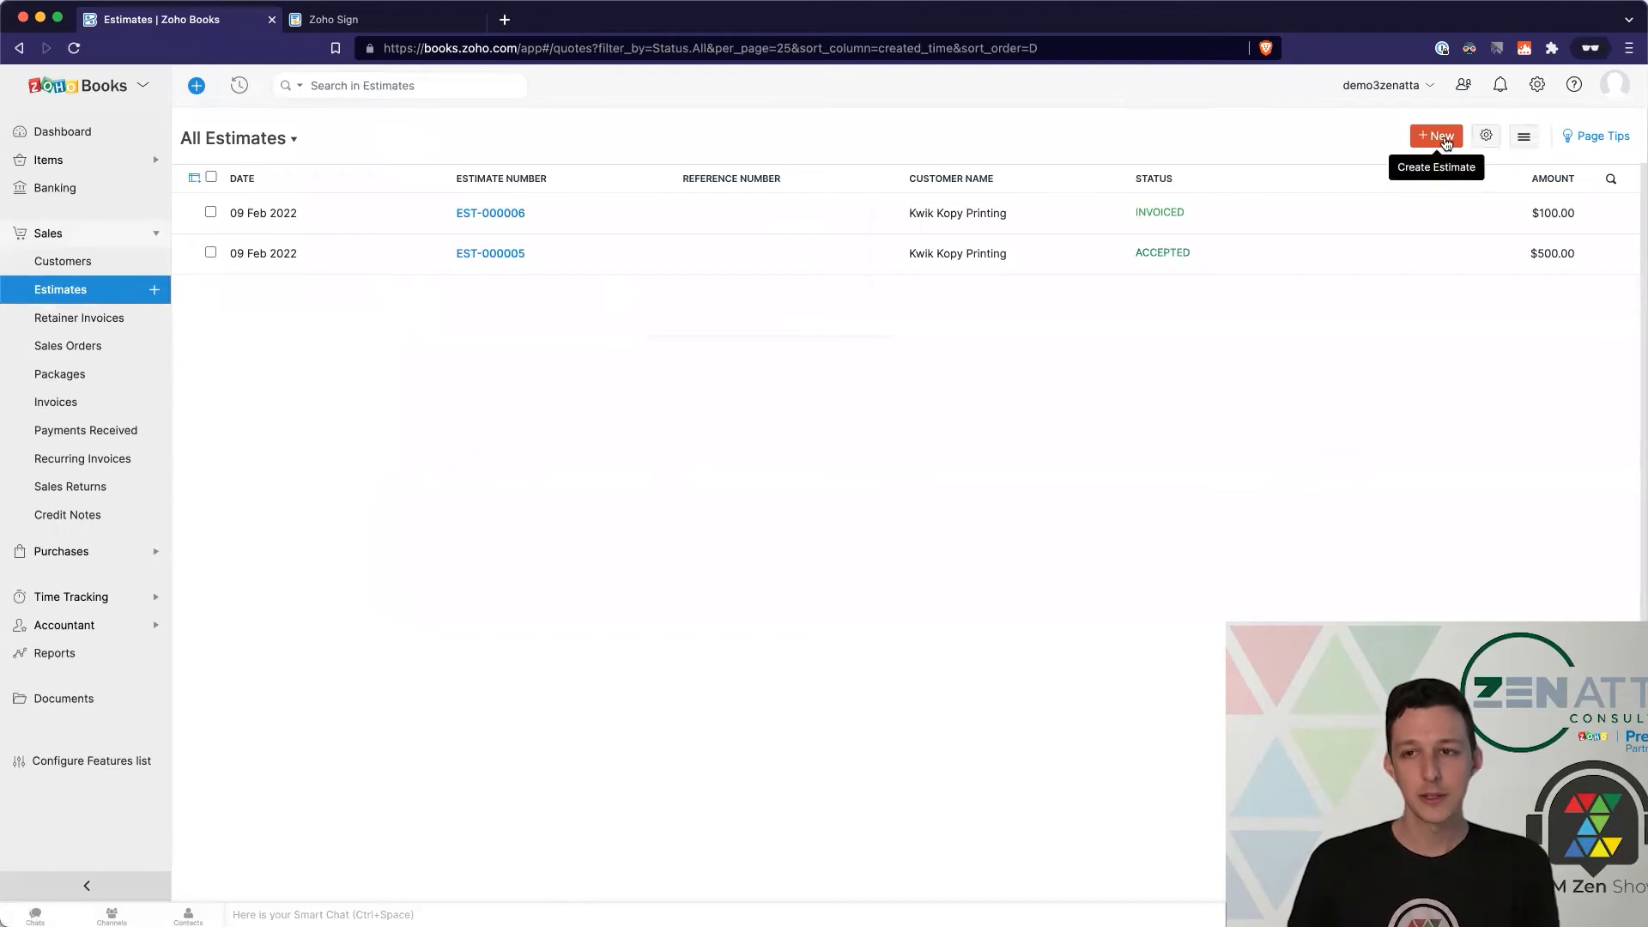
left_click(1440, 139)
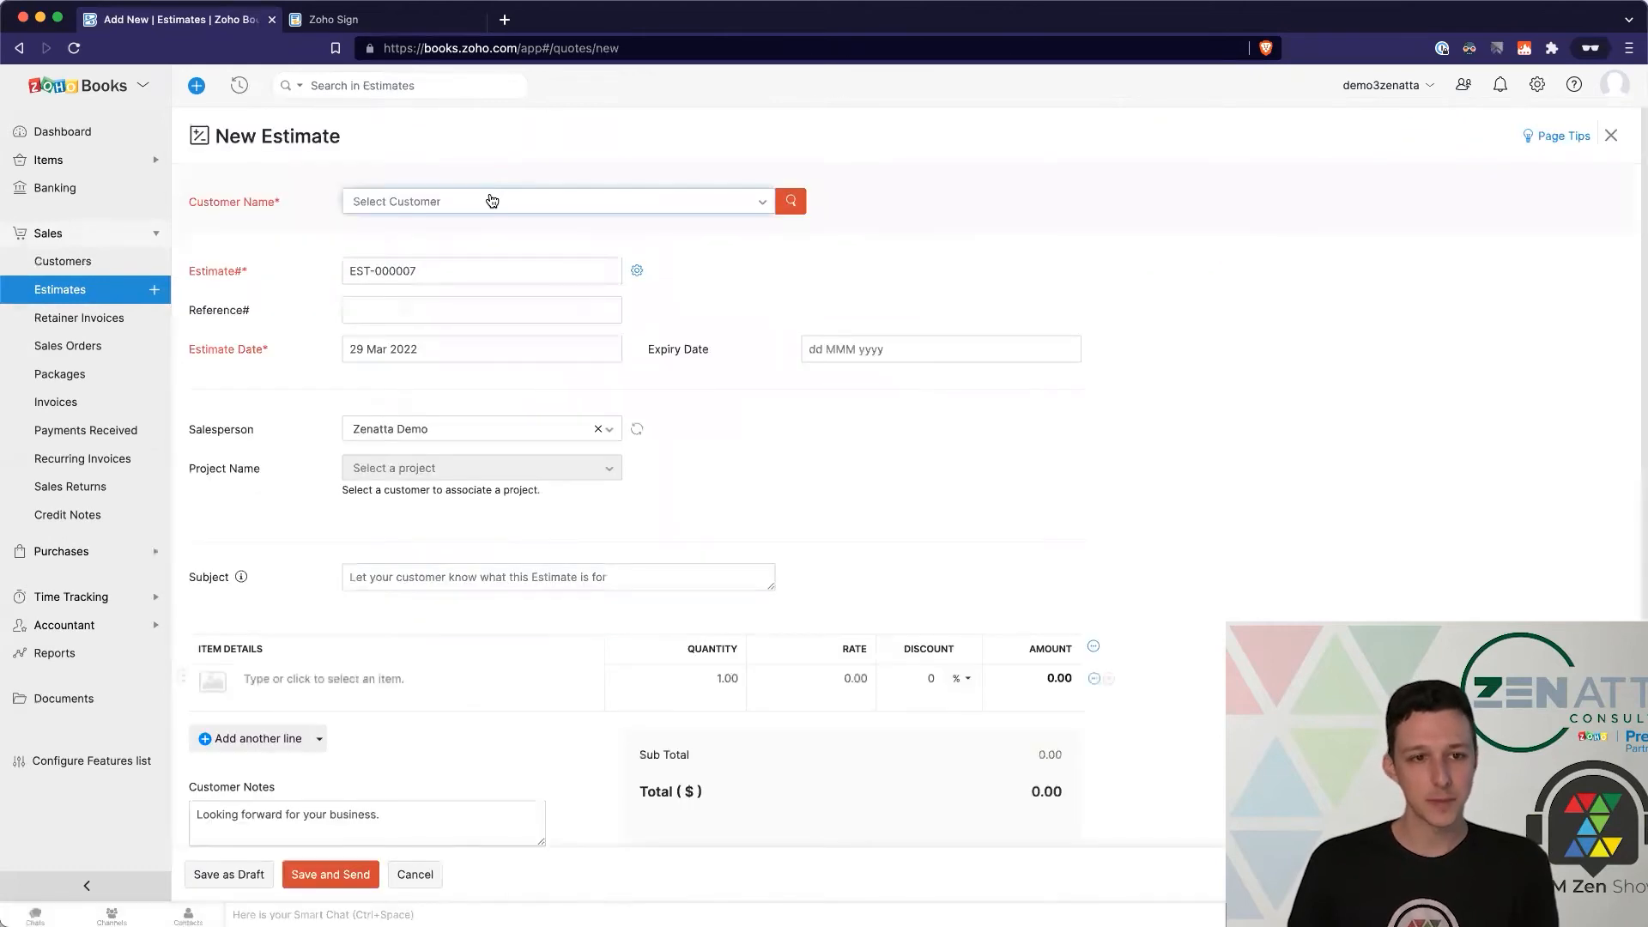
Step: Create an estimate for Demo Co. with 5 units of Example Product and save it
left_click(492, 201)
left_click(405, 382)
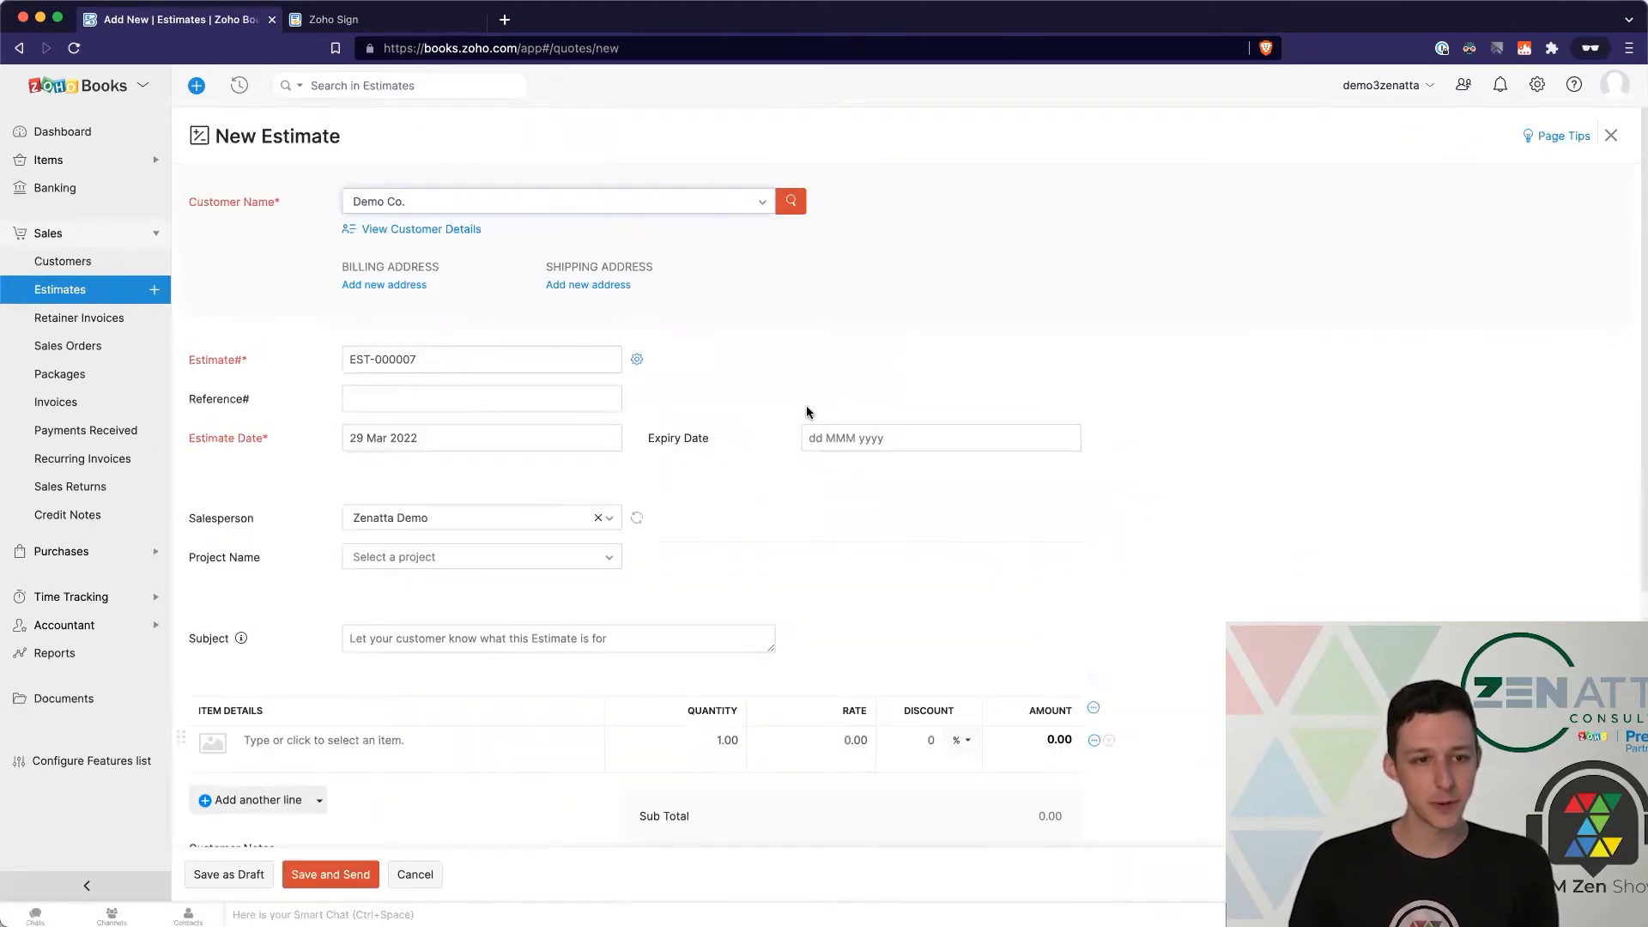
scroll(807, 412, "down", 5)
left_click(401, 430)
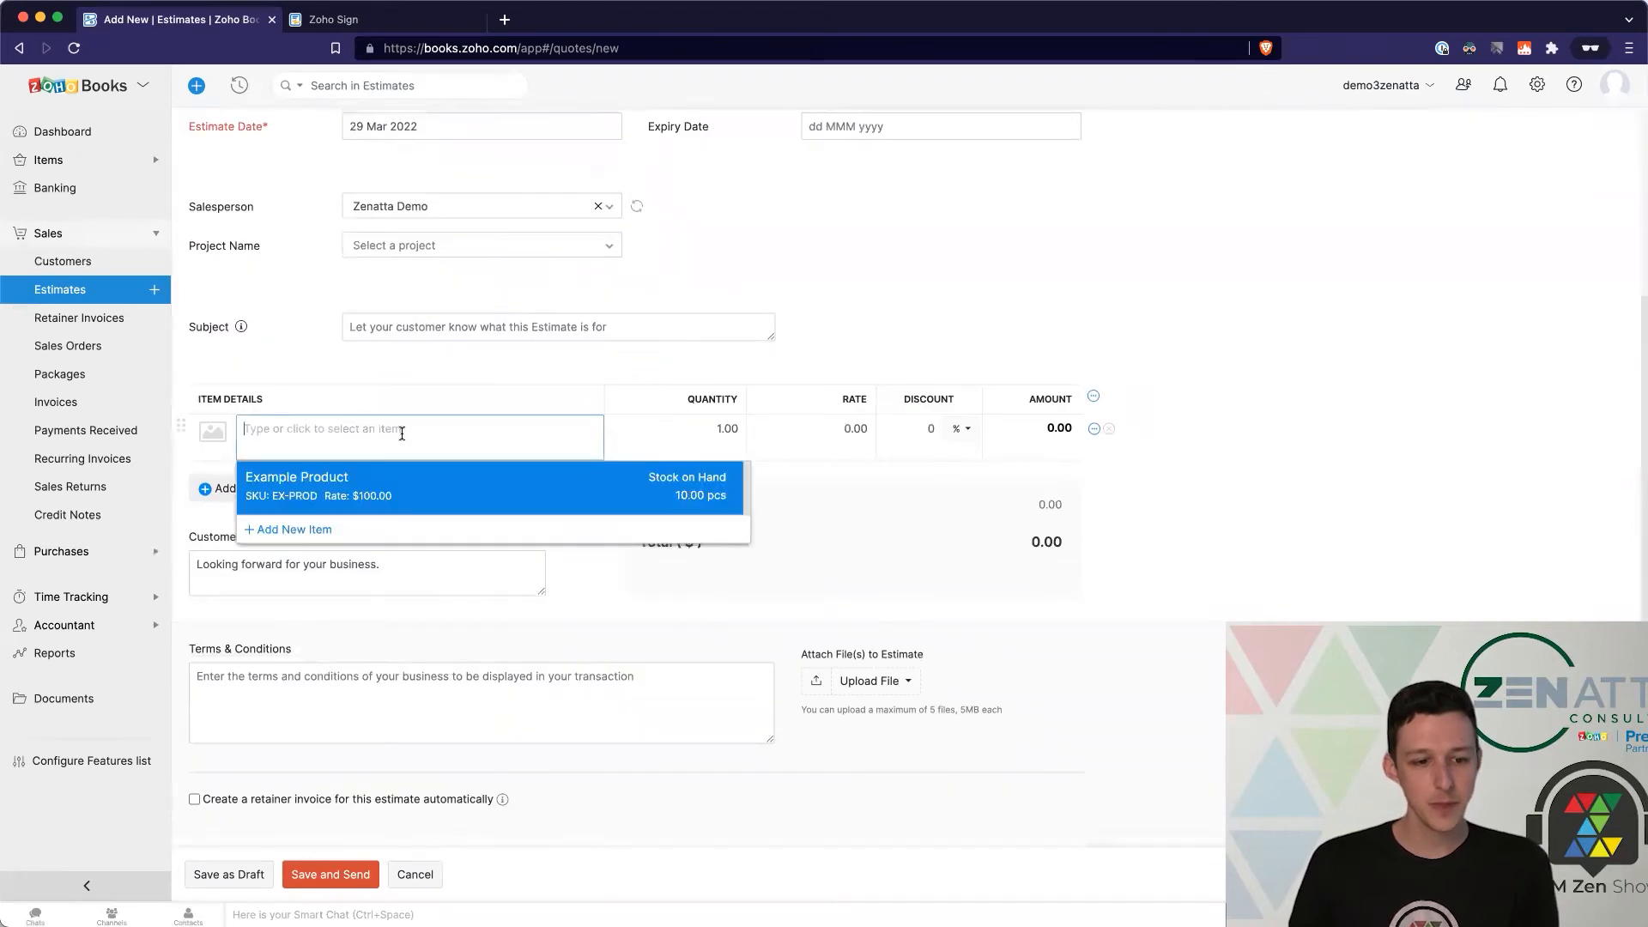
left_click(371, 488)
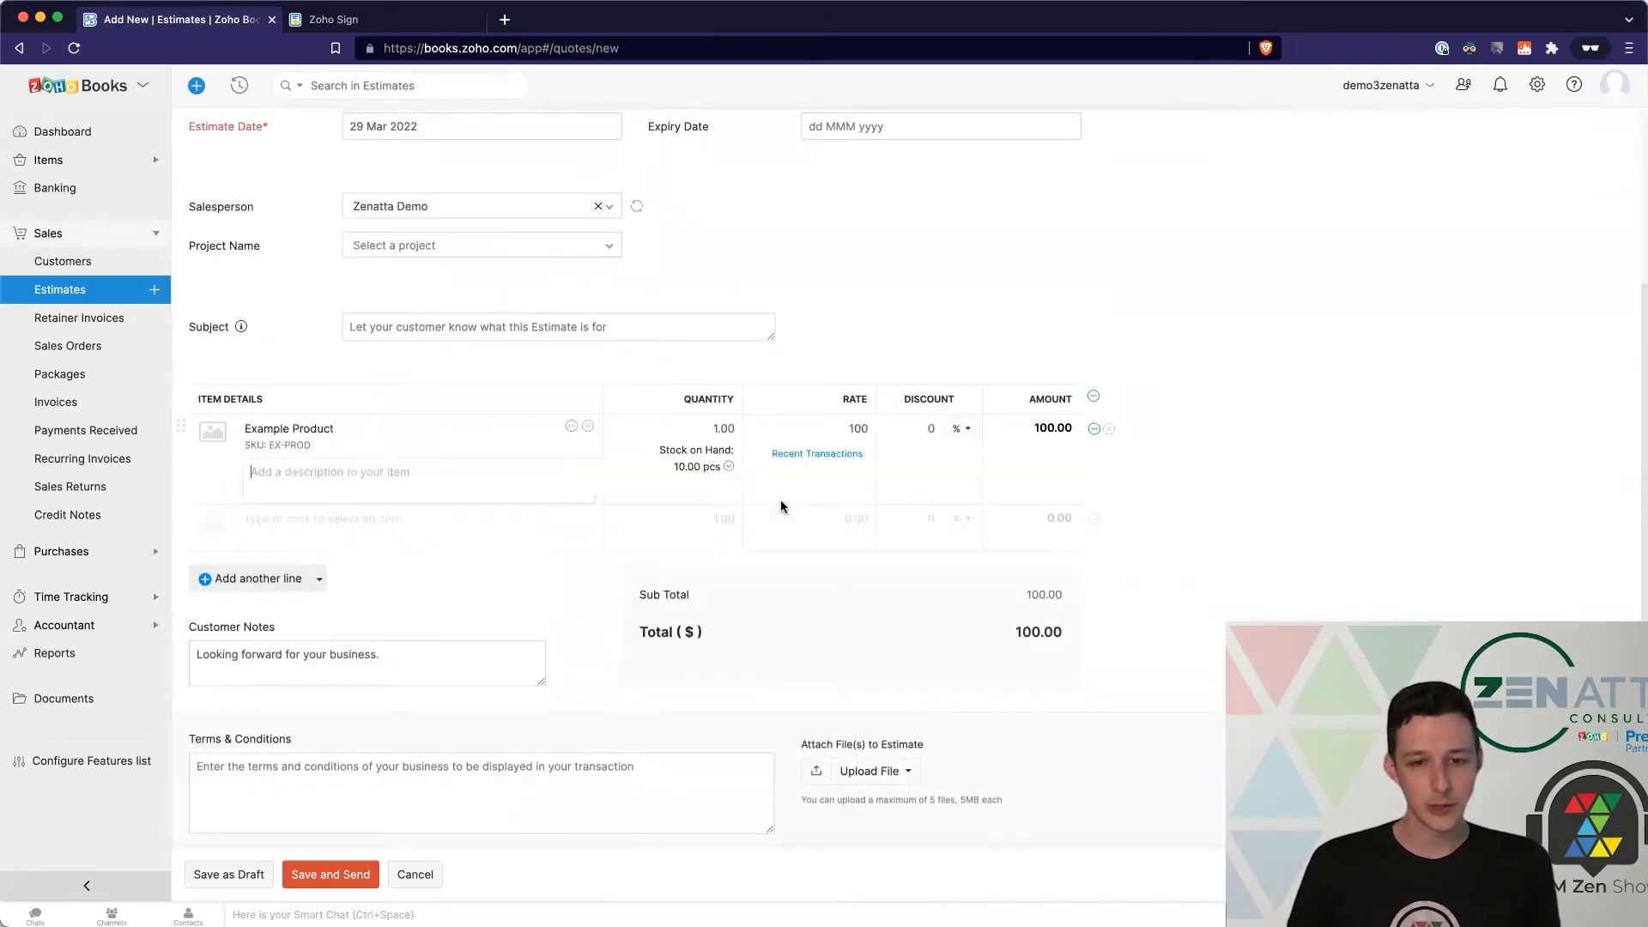
left_click(714, 428)
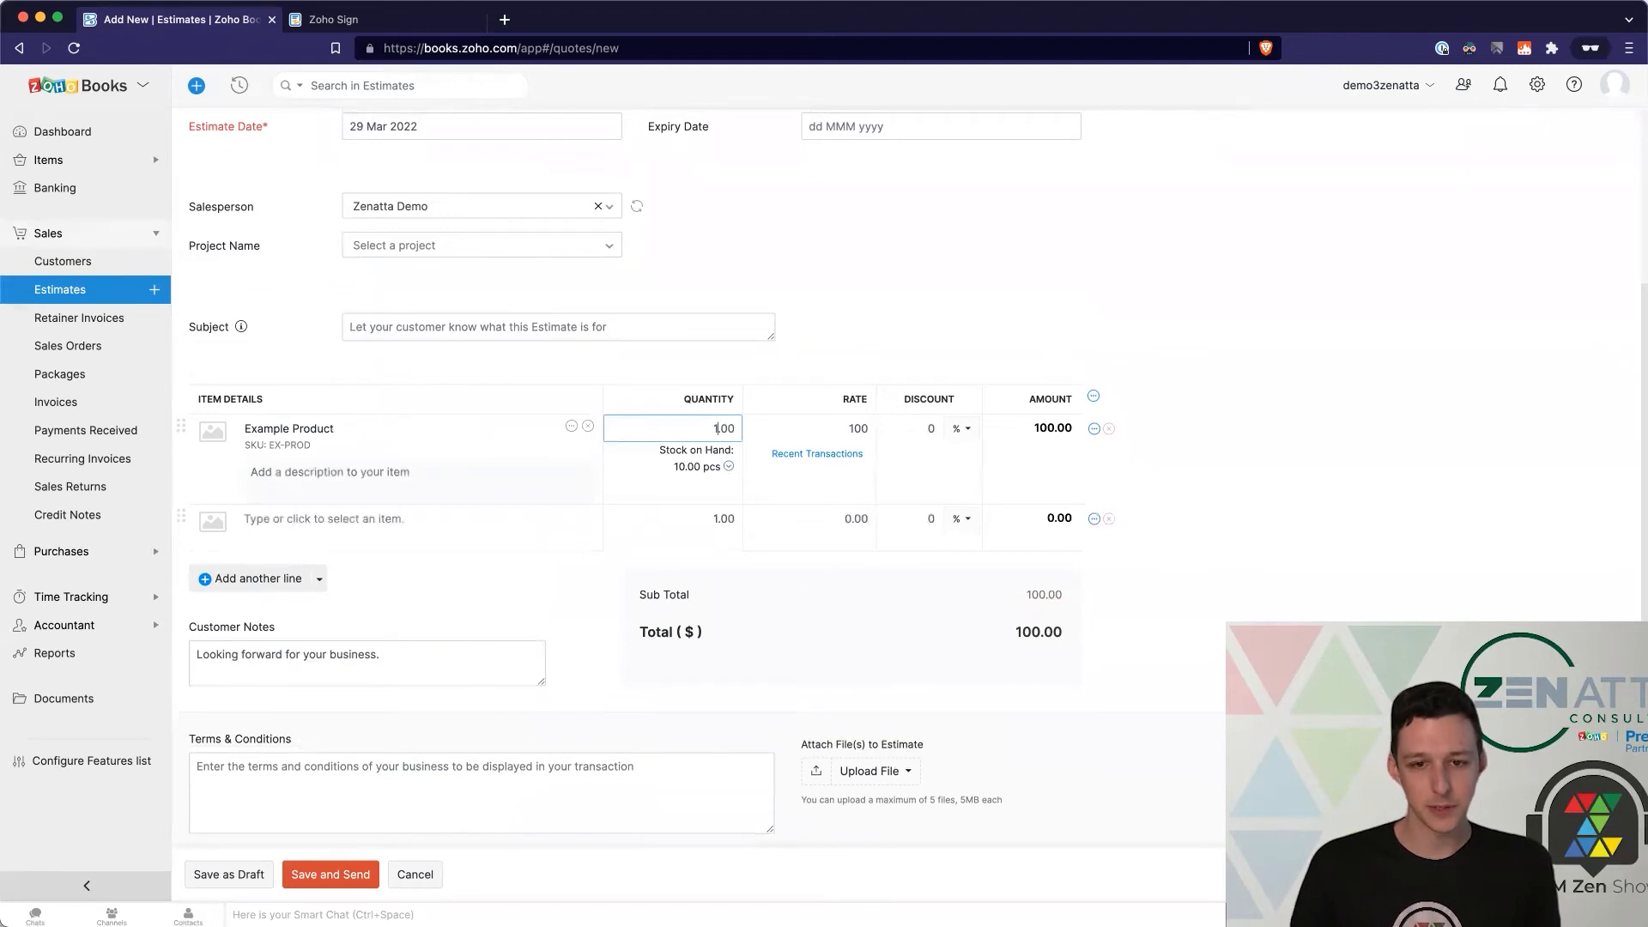
type("5")
left_click(919, 313)
scroll(914, 322, "up", 3)
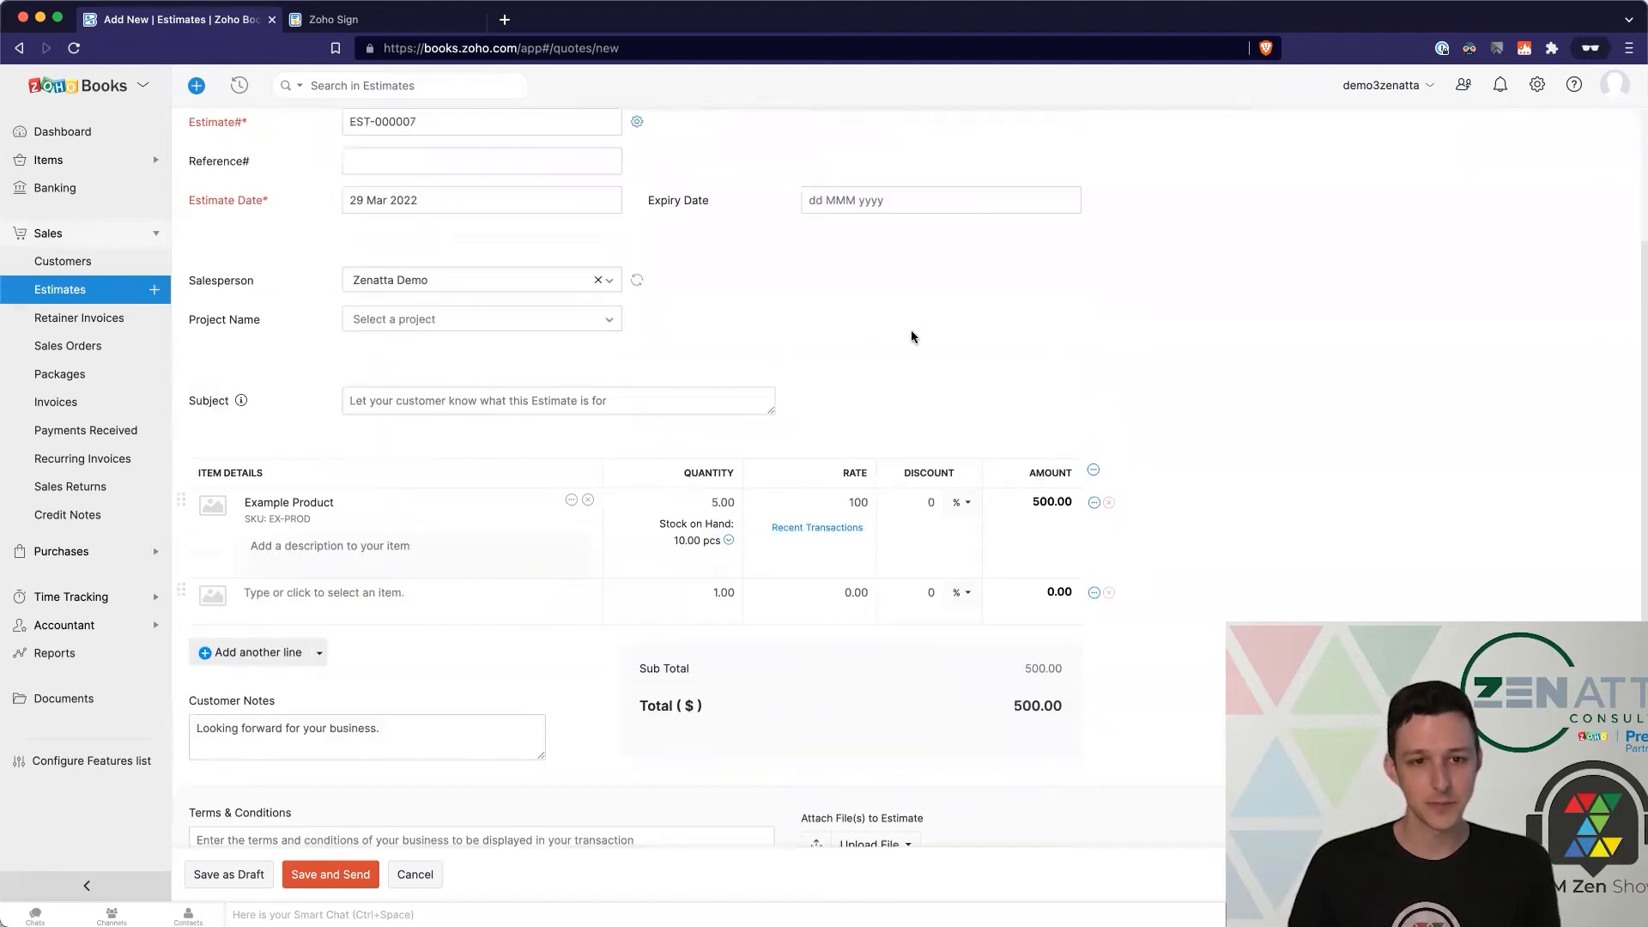
scroll(714, 466, "down", 5)
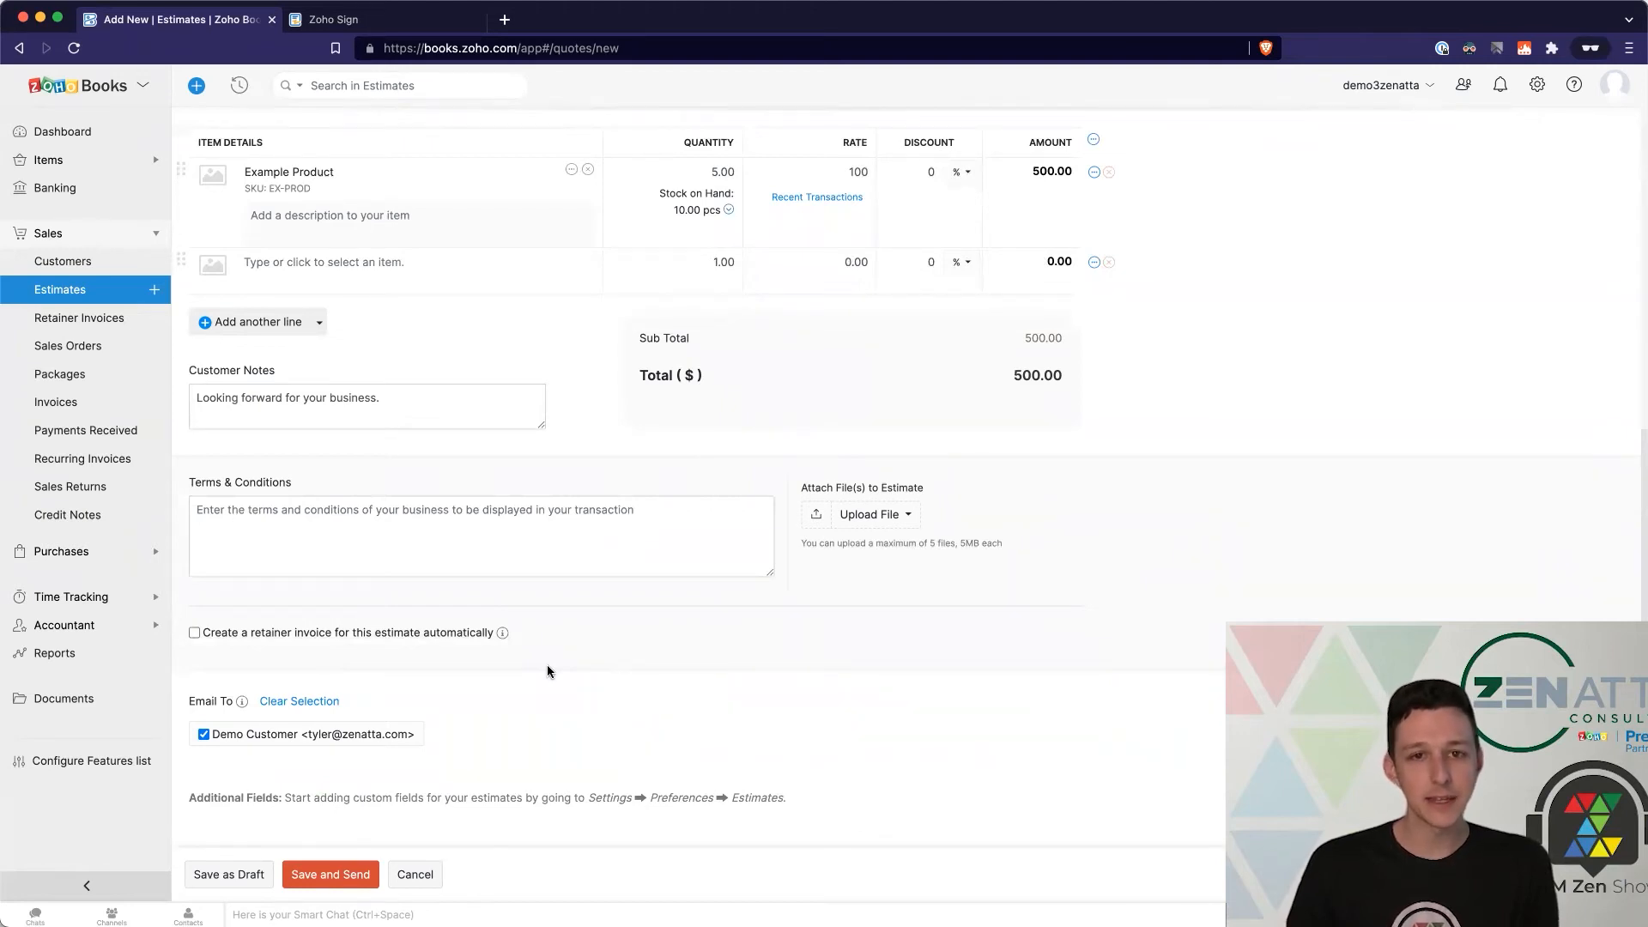
left_click(332, 874)
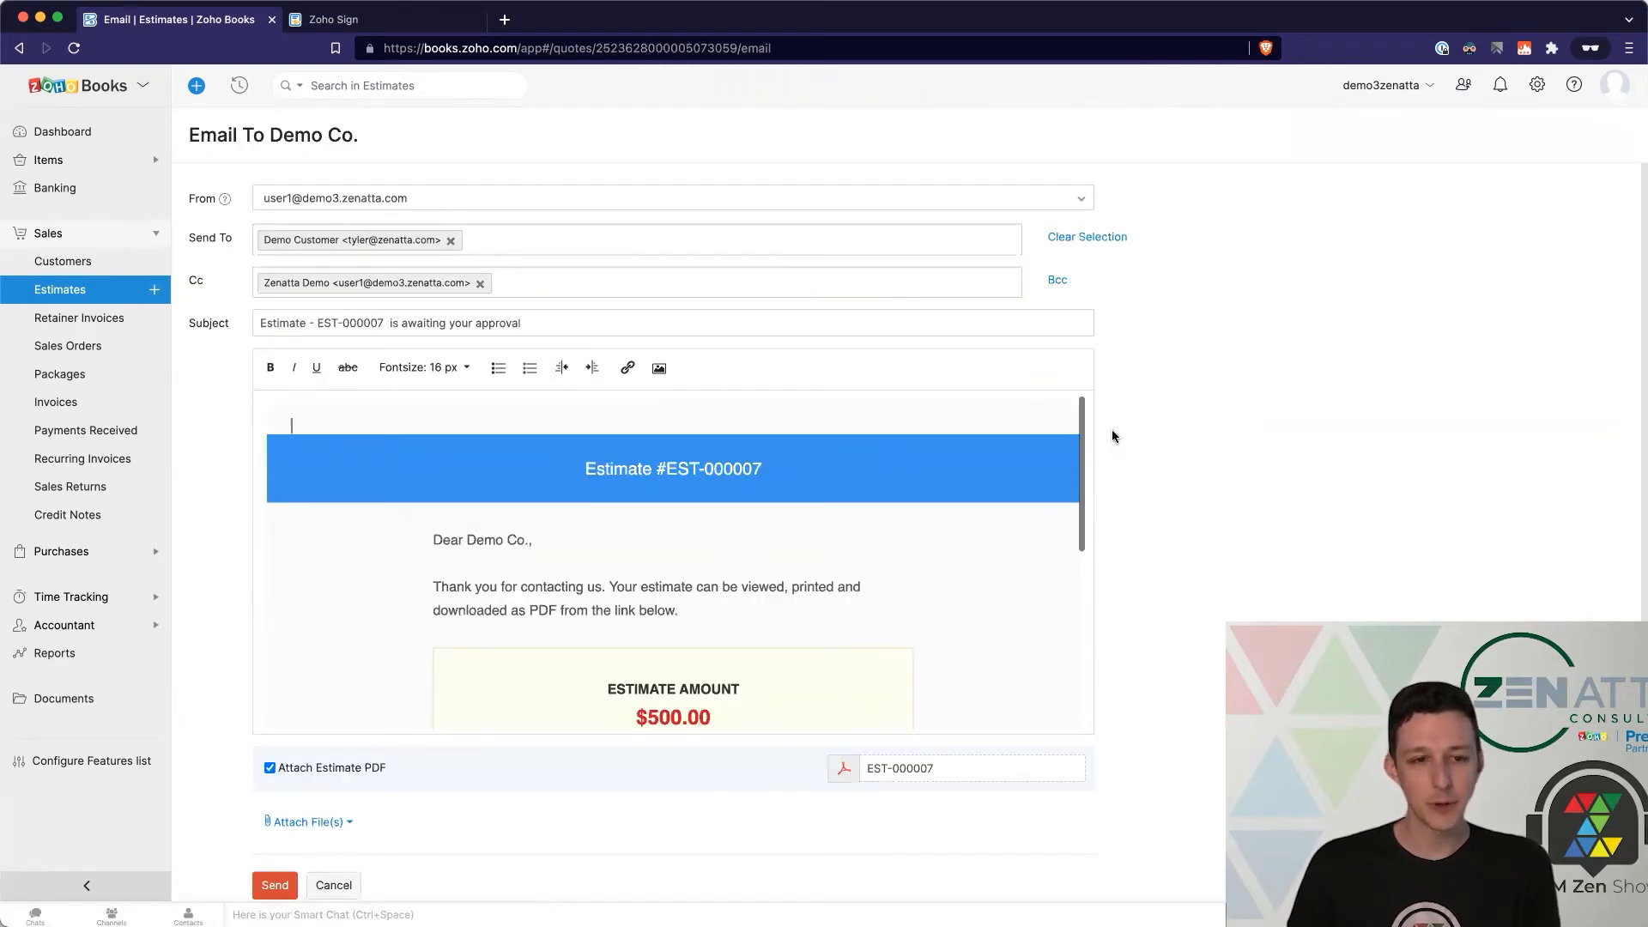
Step: Email estimate EST-000007 with its PDF attached to Demo Co
scroll(1035, 490, "down", 1)
scroll(1035, 490, "up", 1)
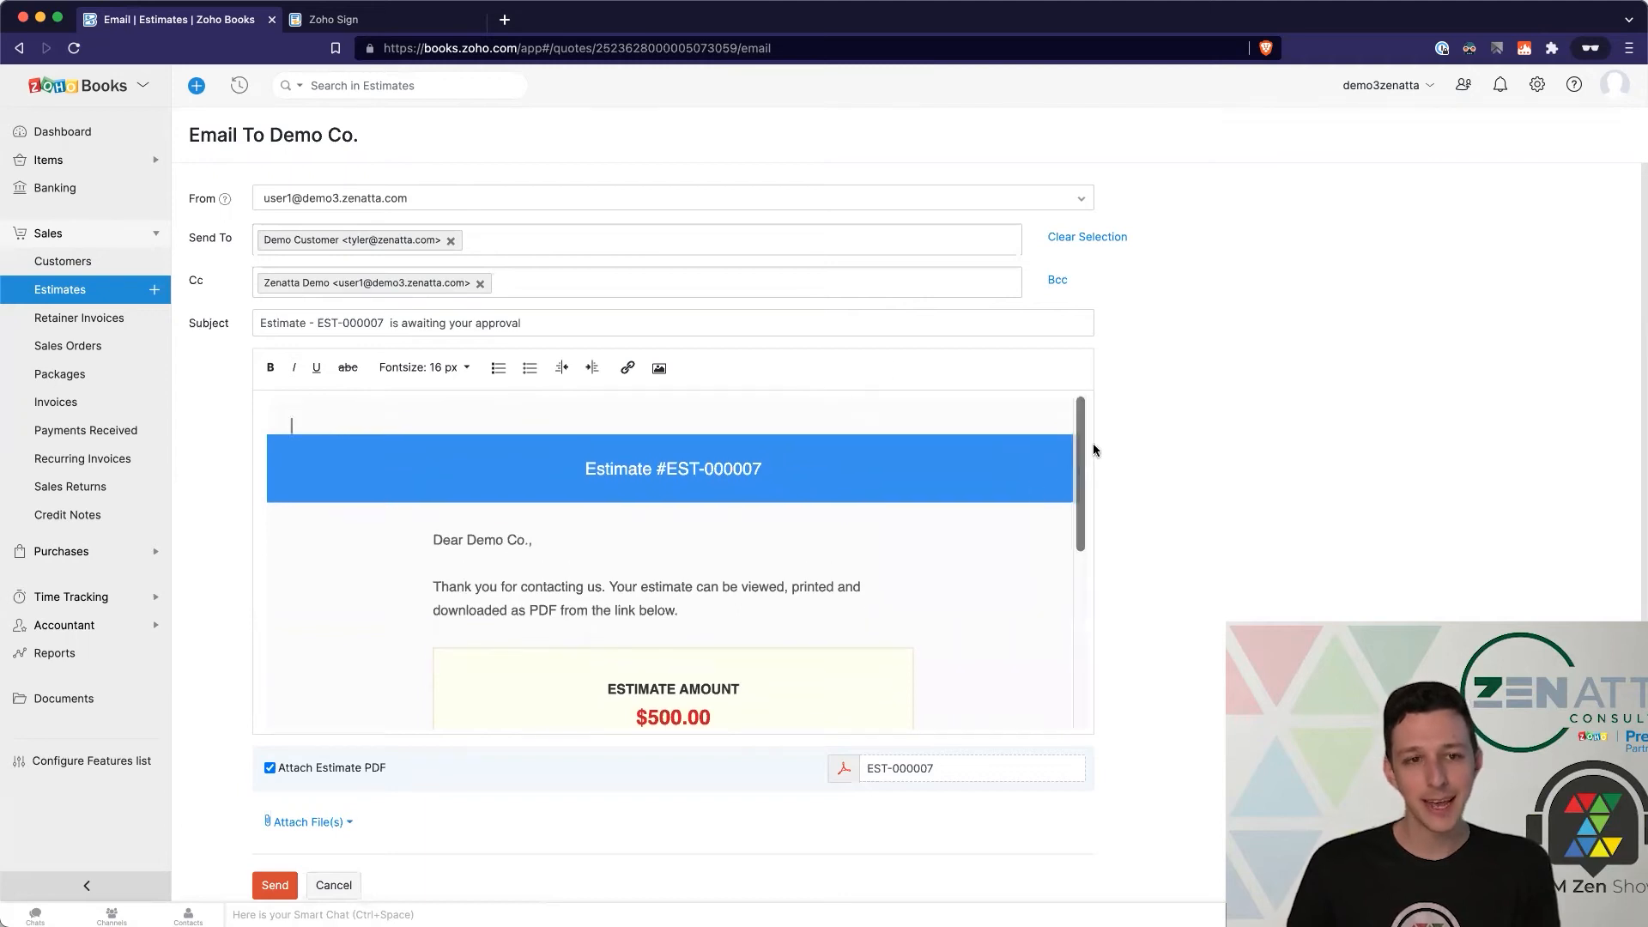
scroll(261, 463, "down", 1)
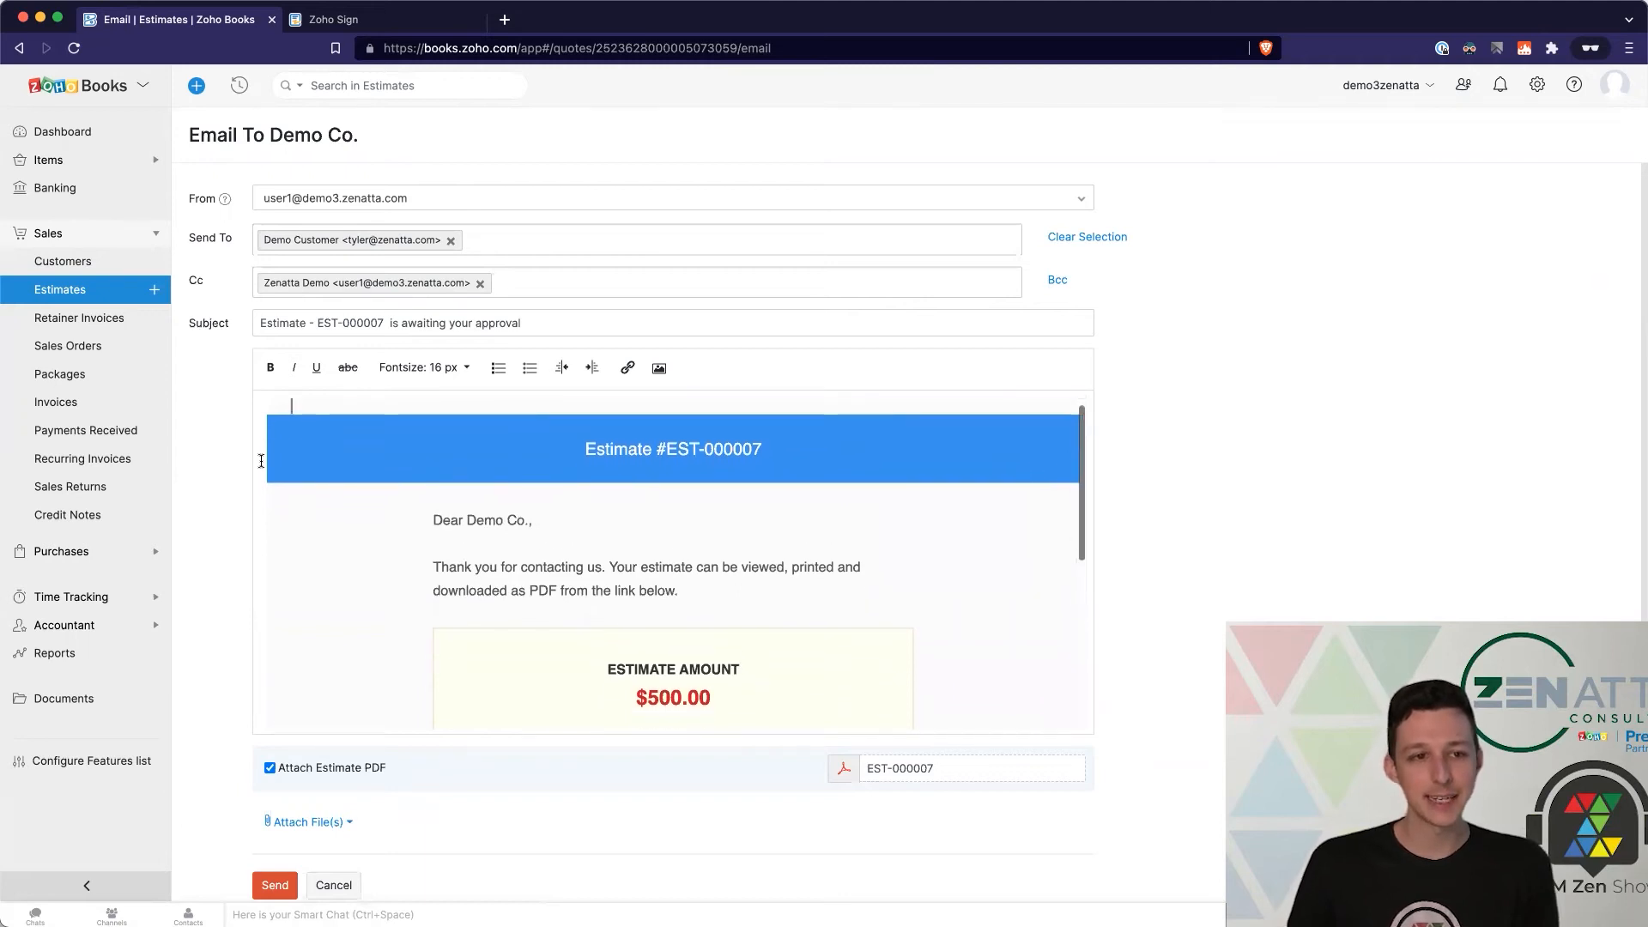
left_click(279, 886)
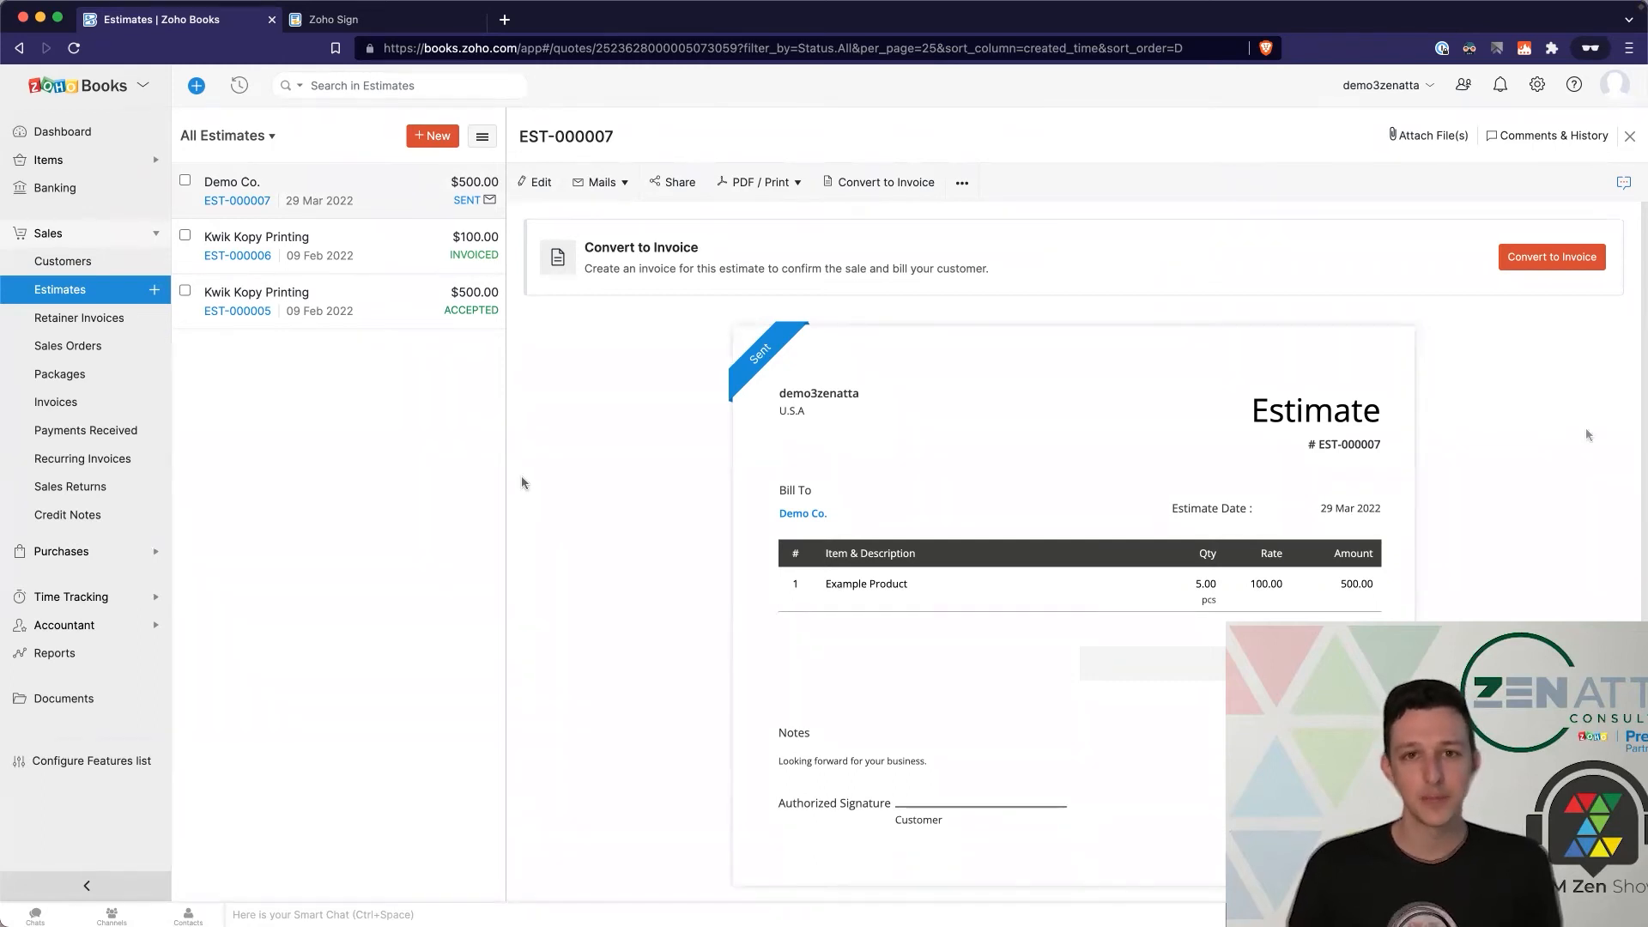
left_click_drag(1636, 391, 1575, 387)
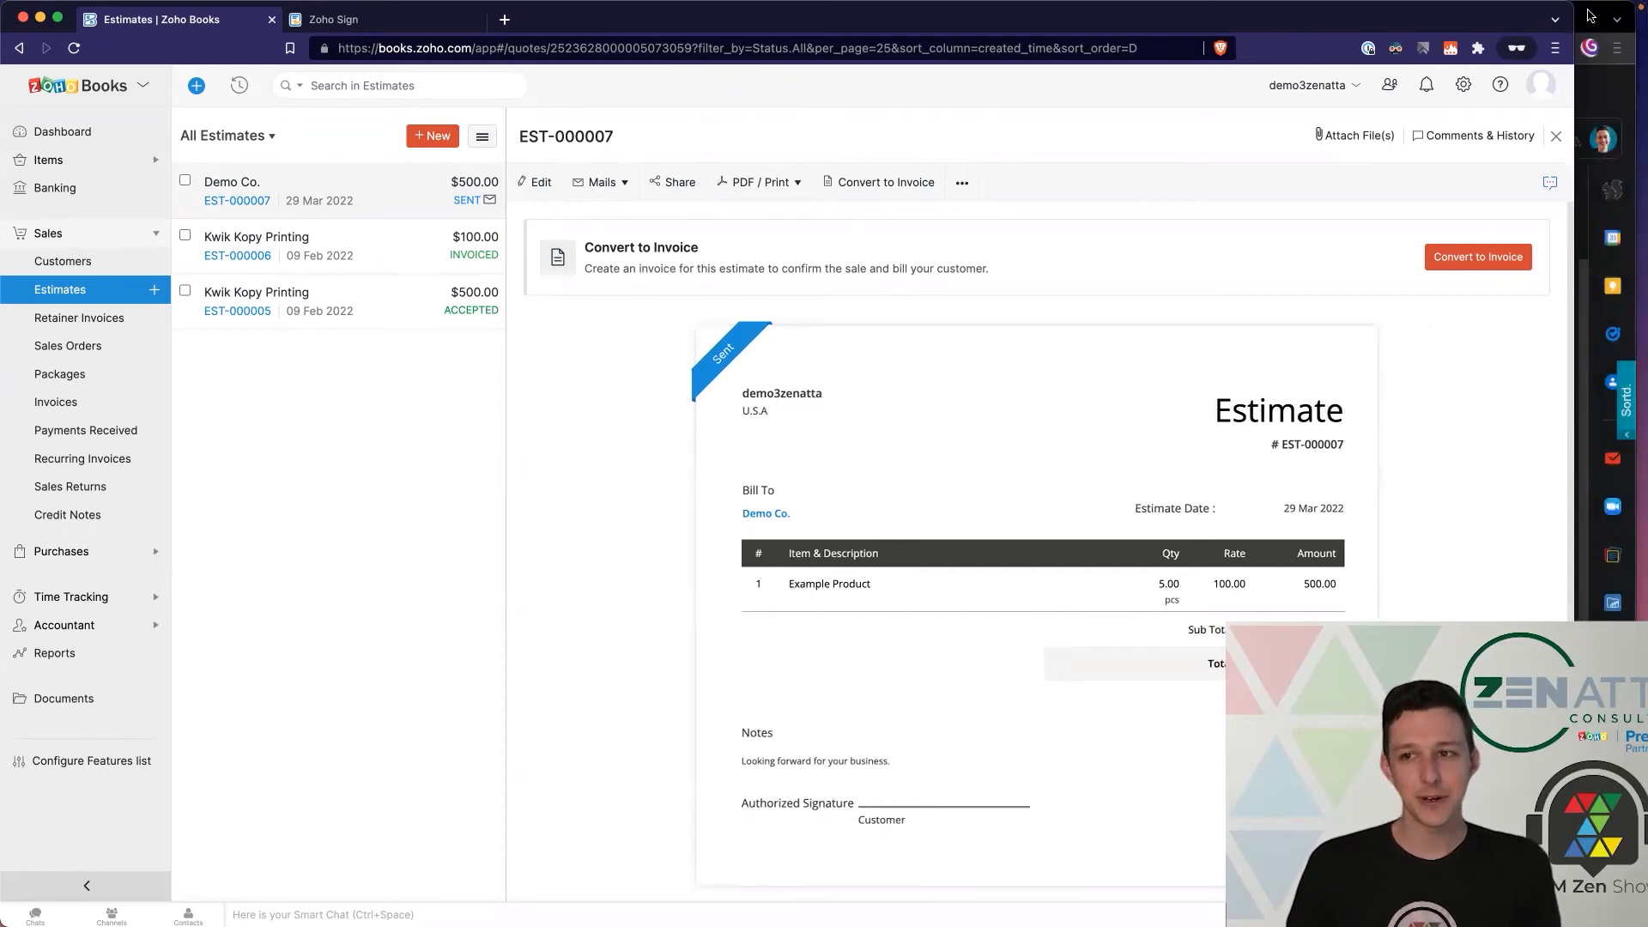
Step: In Gmail, open the Demo Co. estimate email and view EST-000007 online
left_click(1590, 14)
scroll(648, 518, "down", 2)
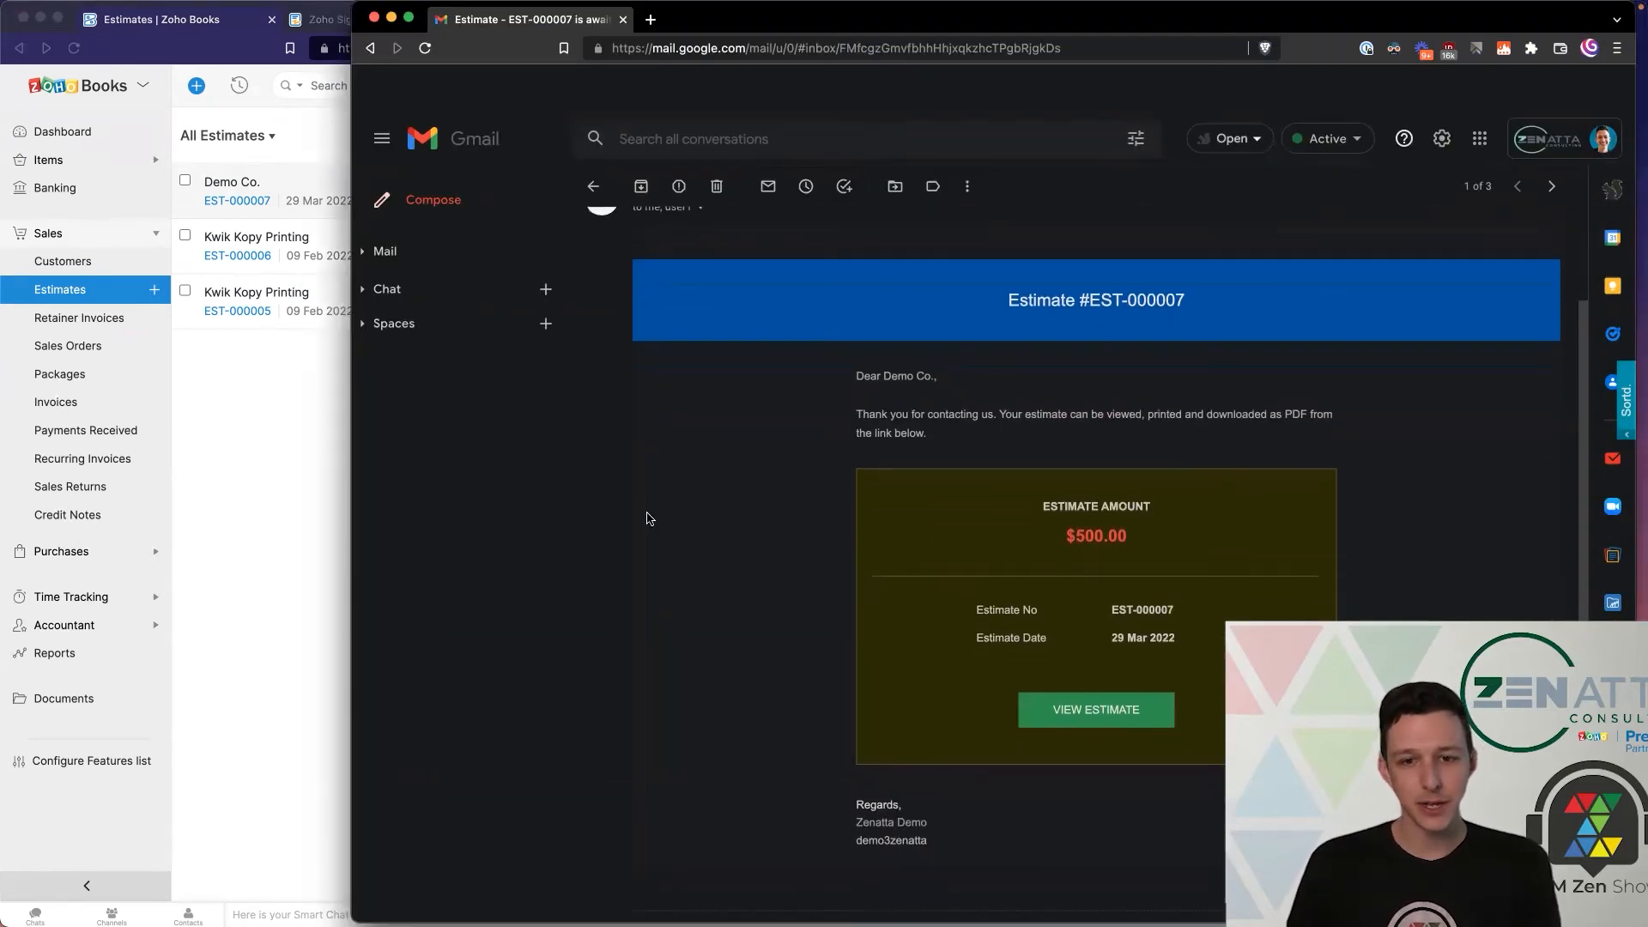
left_click_drag(877, 375, 984, 380)
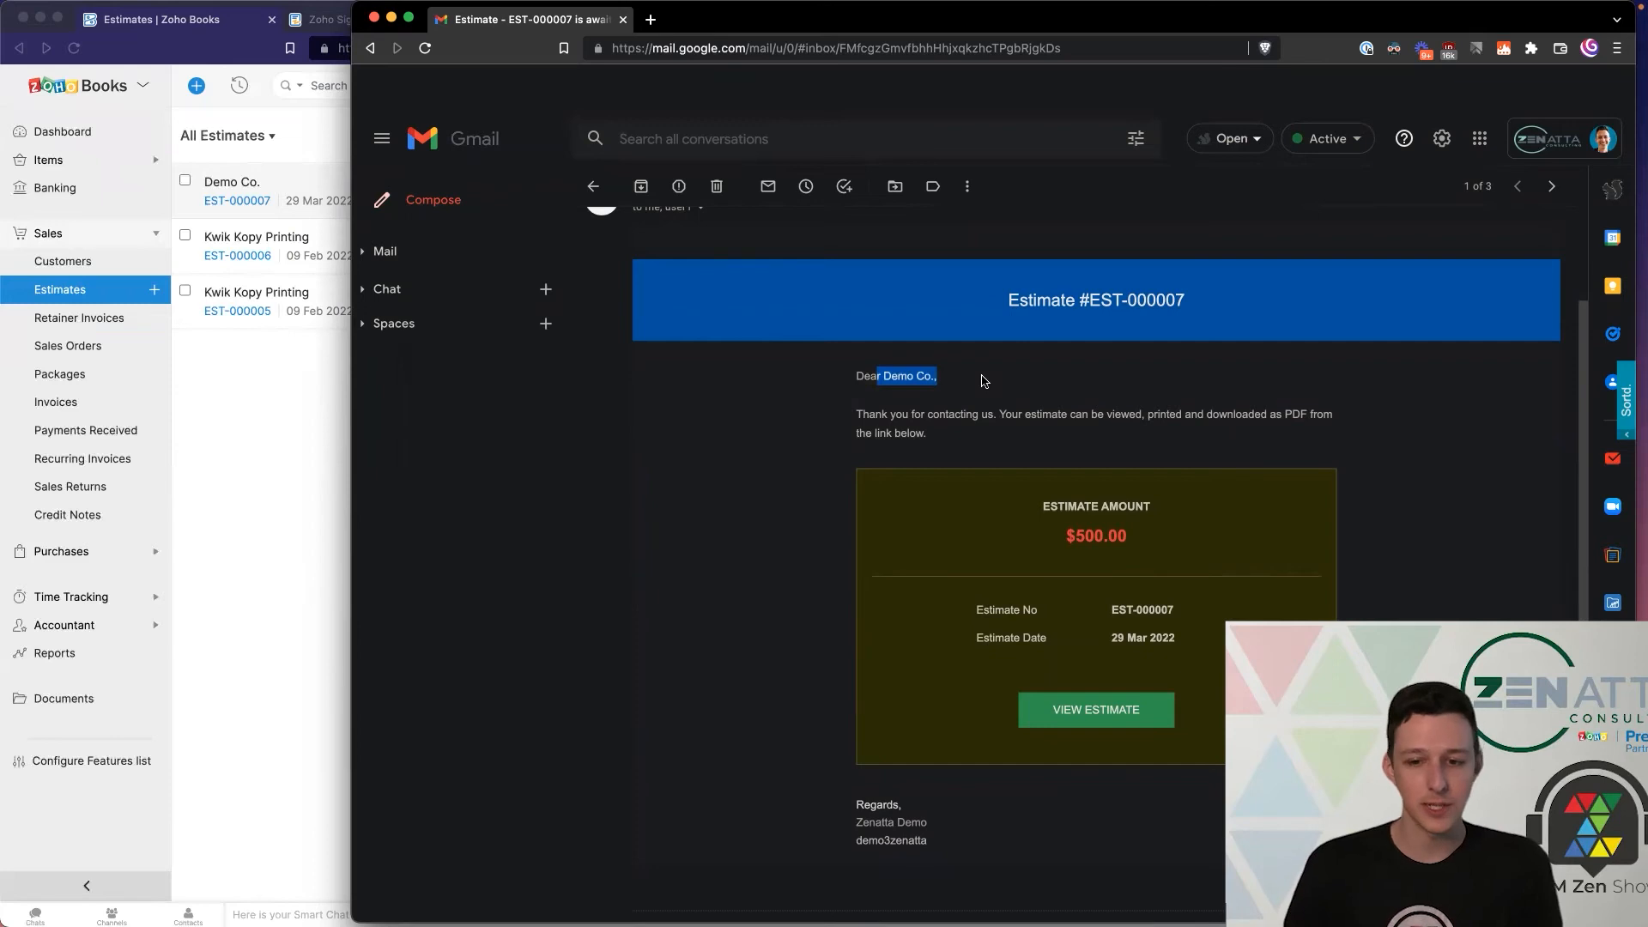
left_click(1115, 717)
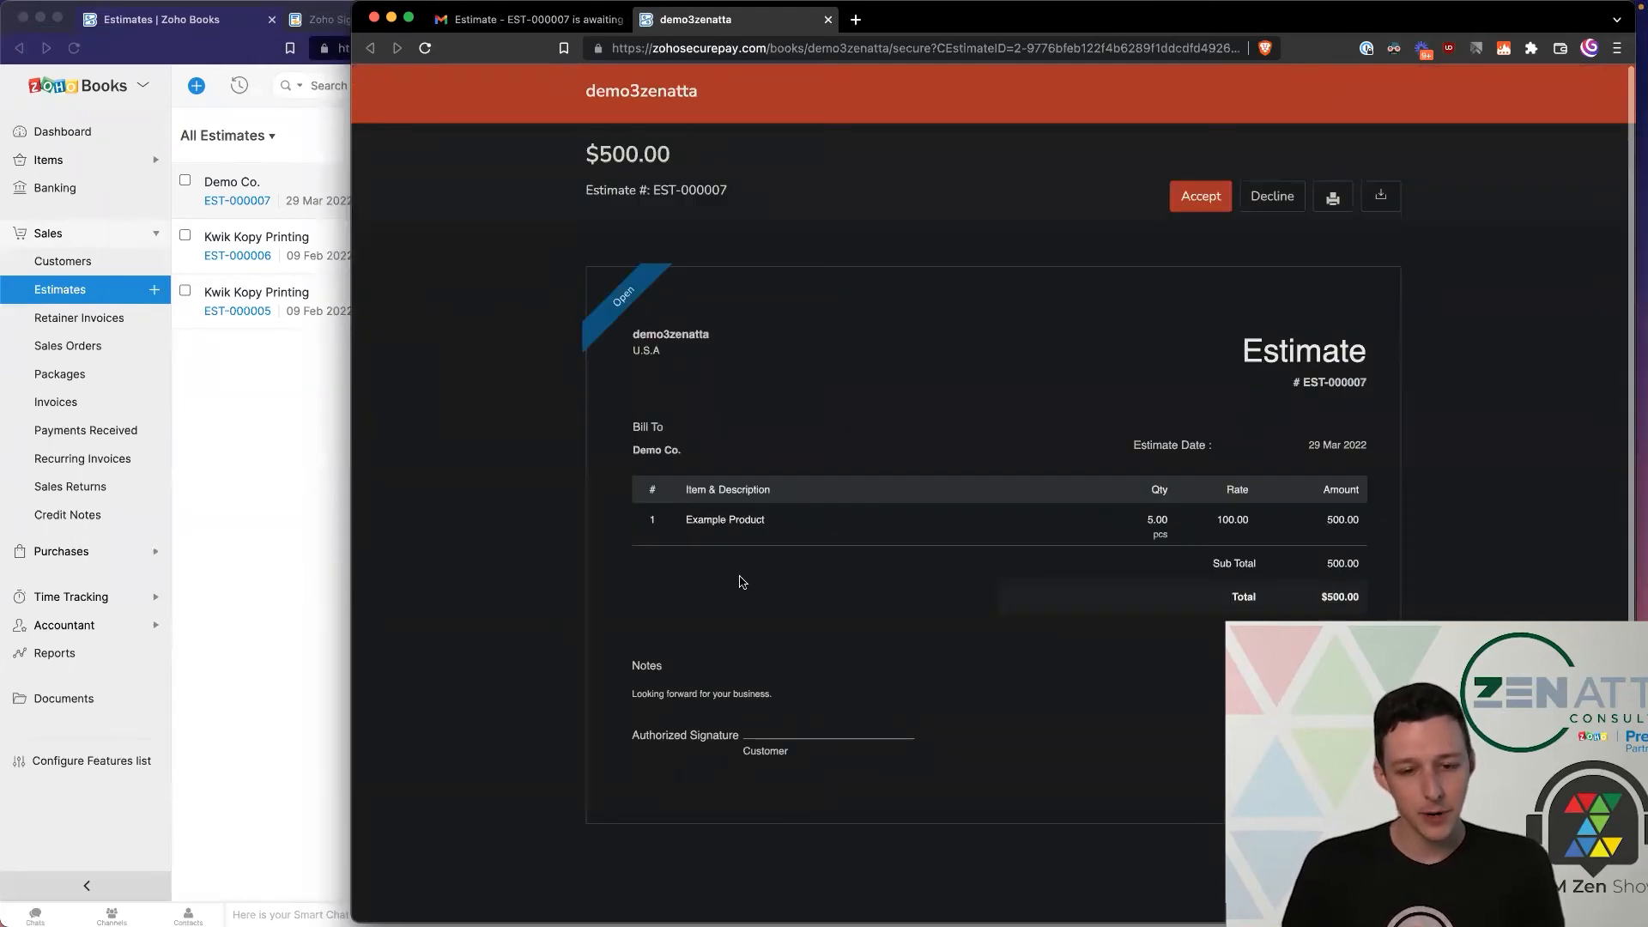
Step: Start accepting EST-000007 and choose the Type signature option
double_click(759, 751)
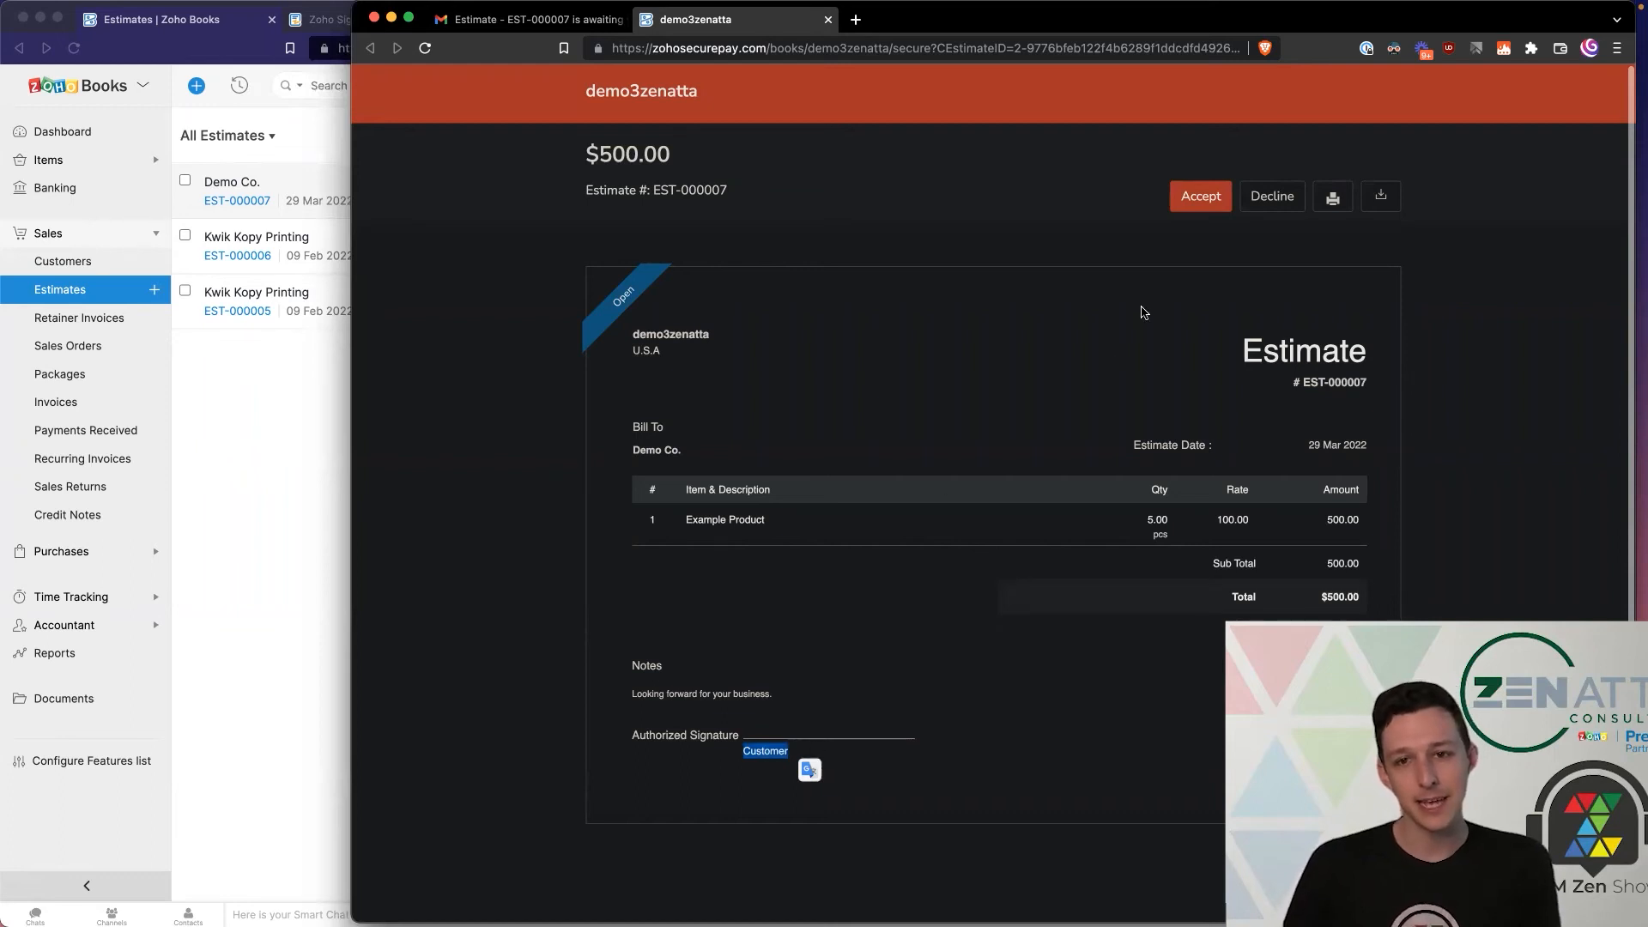
left_click(1202, 198)
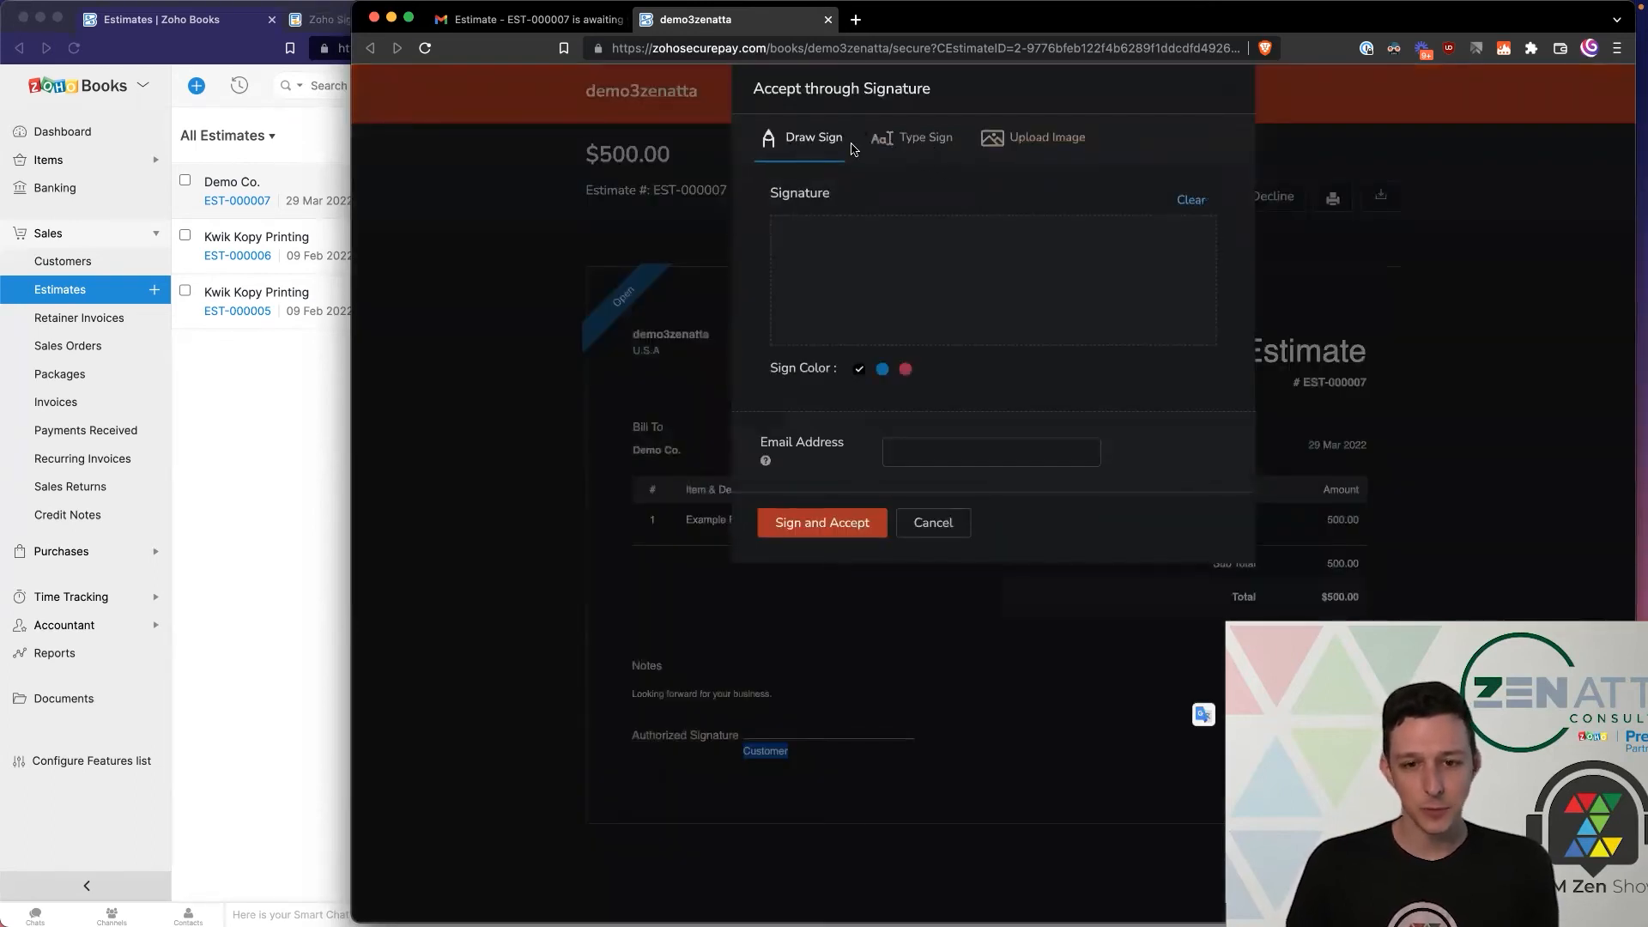
left_click(912, 153)
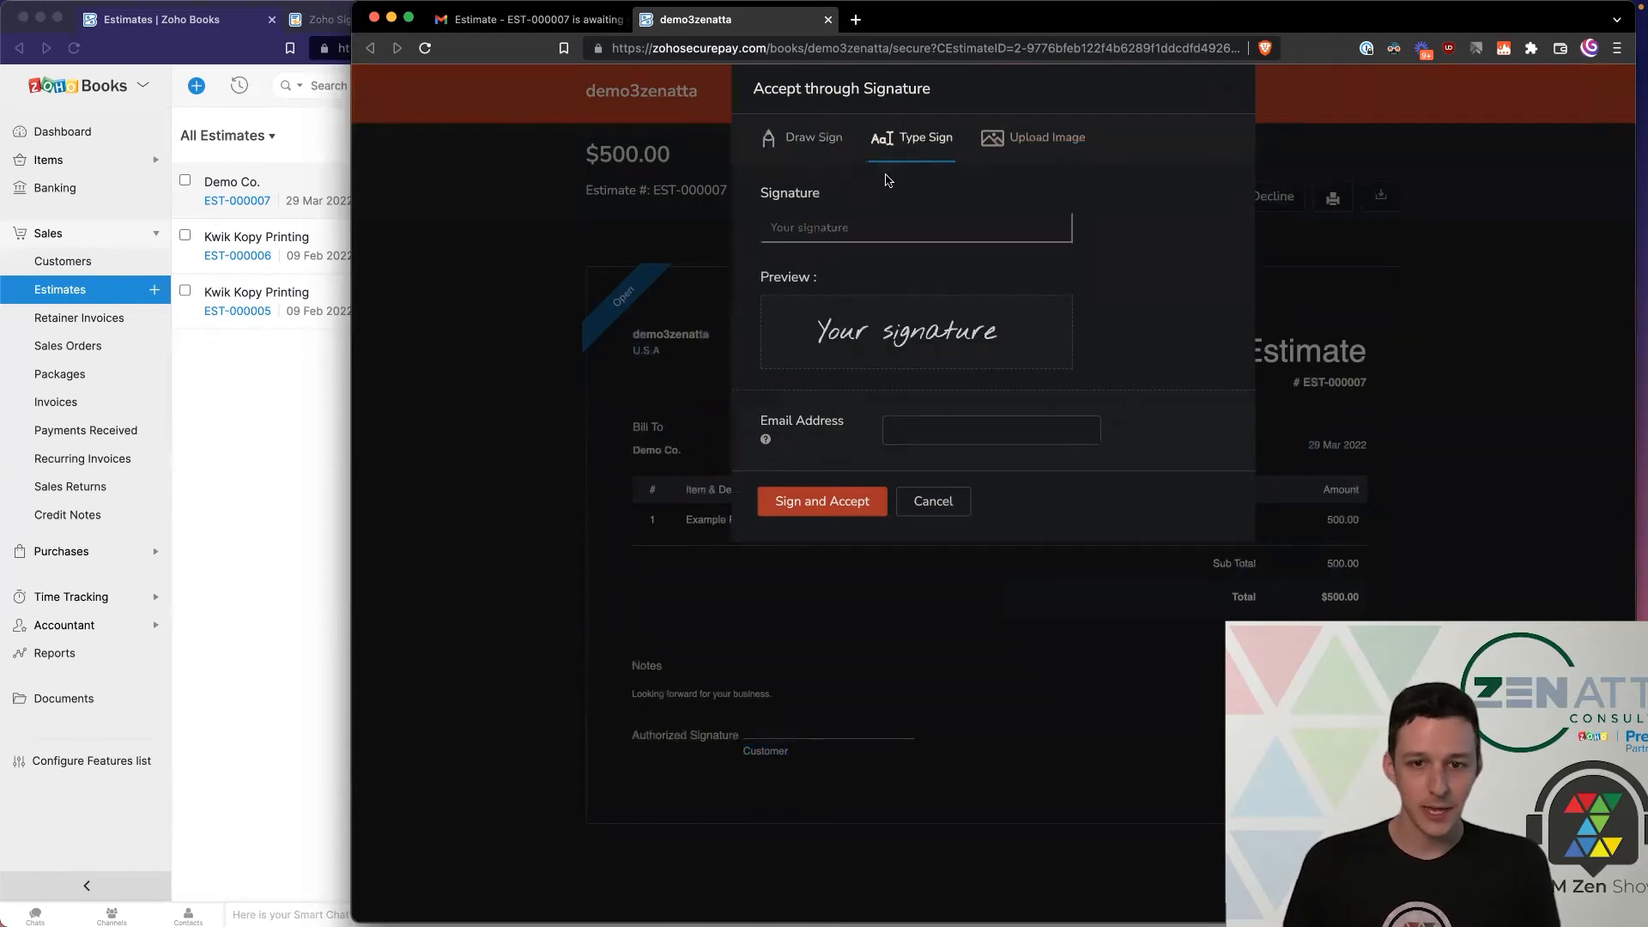
left_click(1022, 147)
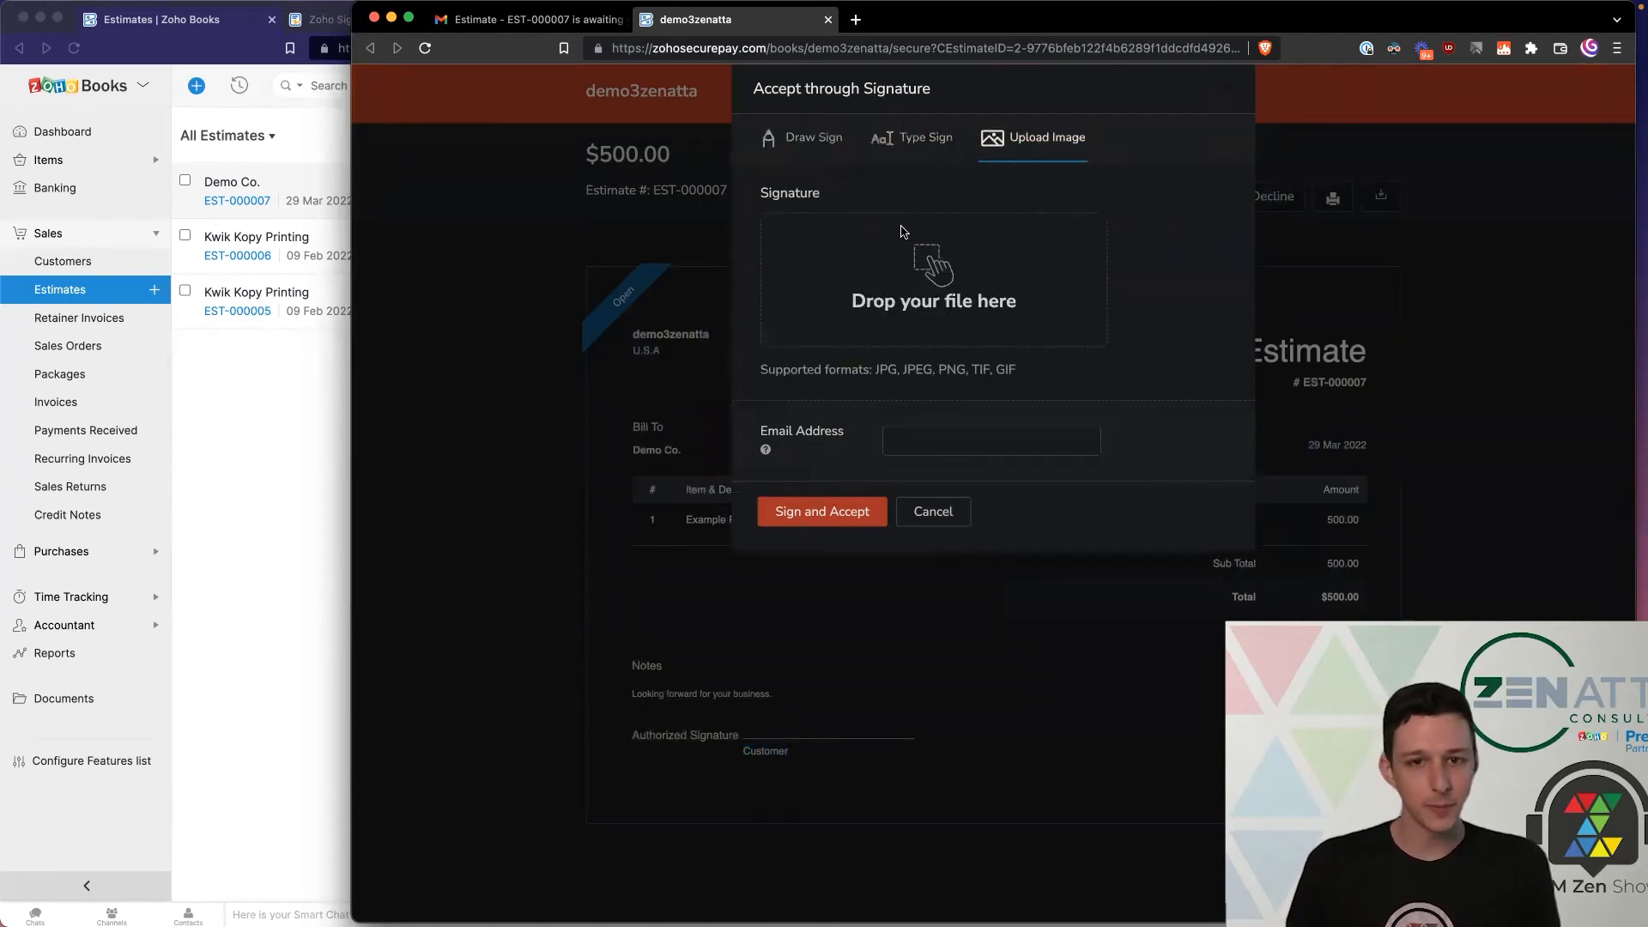
left_click(816, 143)
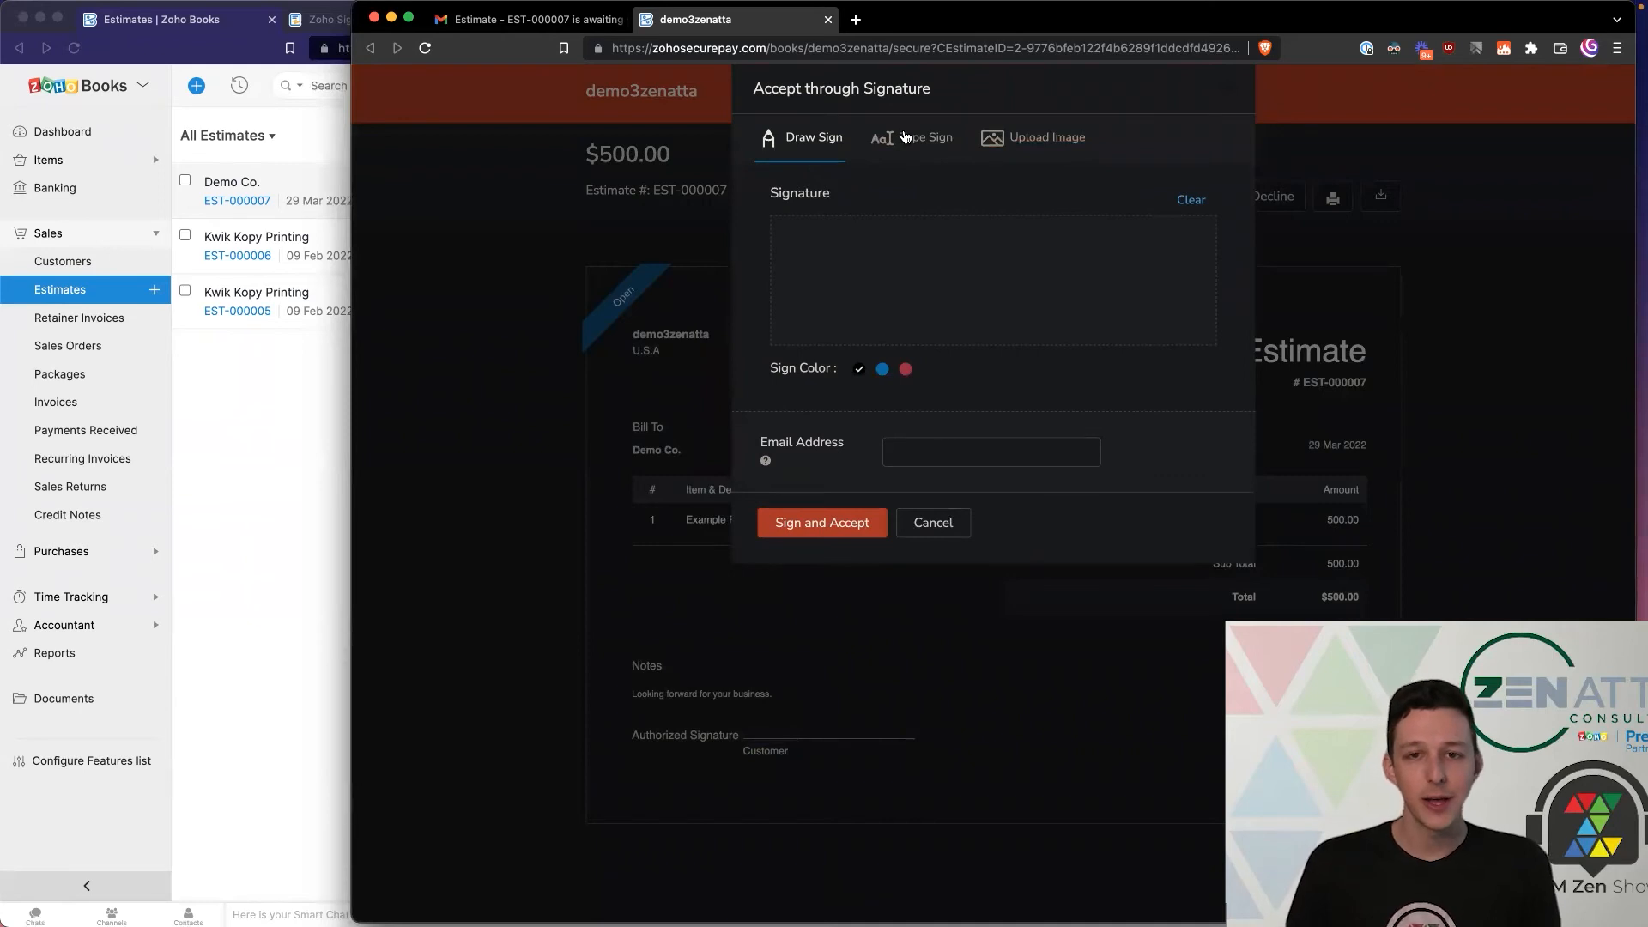
left_click(910, 137)
Step: Type the customer's name and e-mail, then sign and accept the estimate
left_click(839, 228)
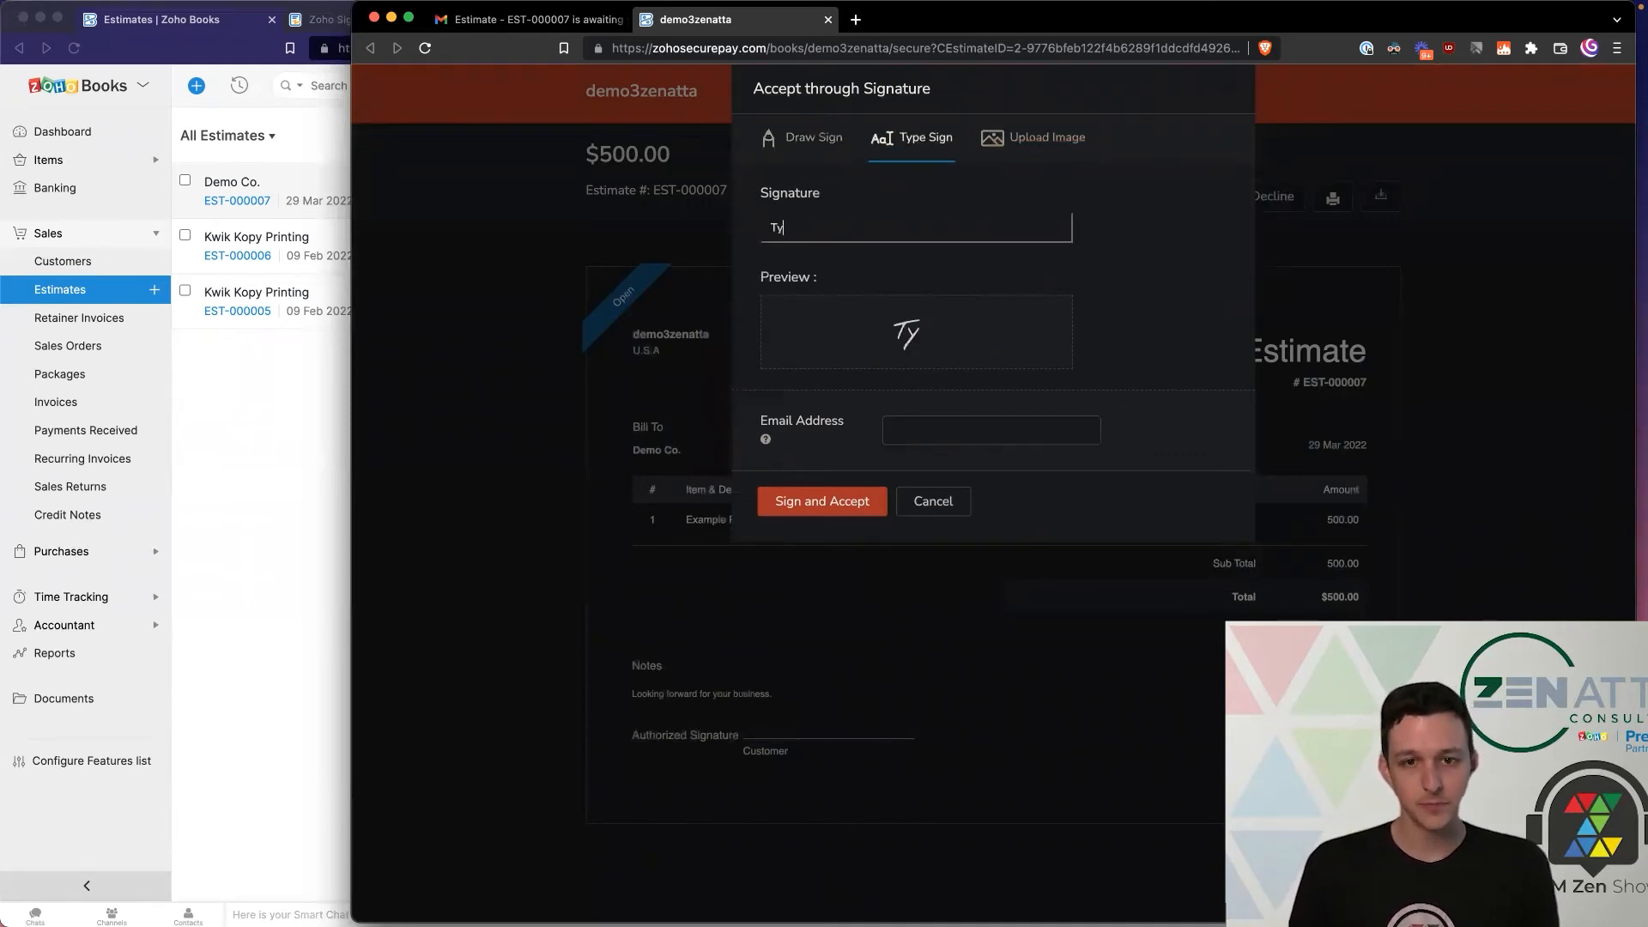
mouse_move(767, 440)
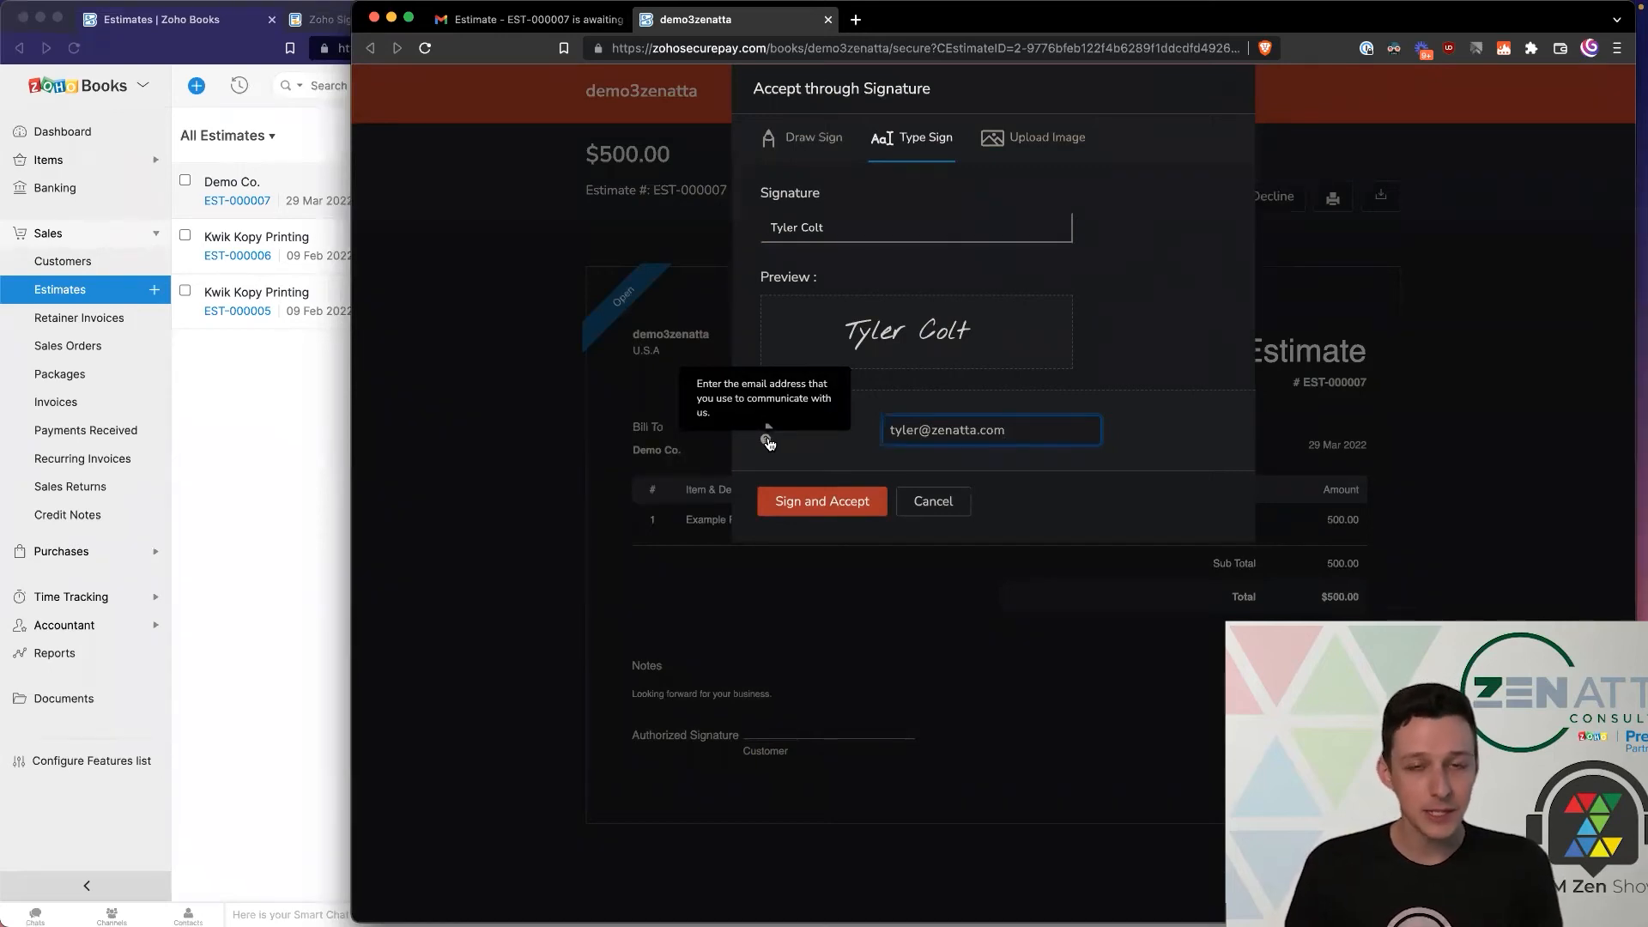
left_click(822, 503)
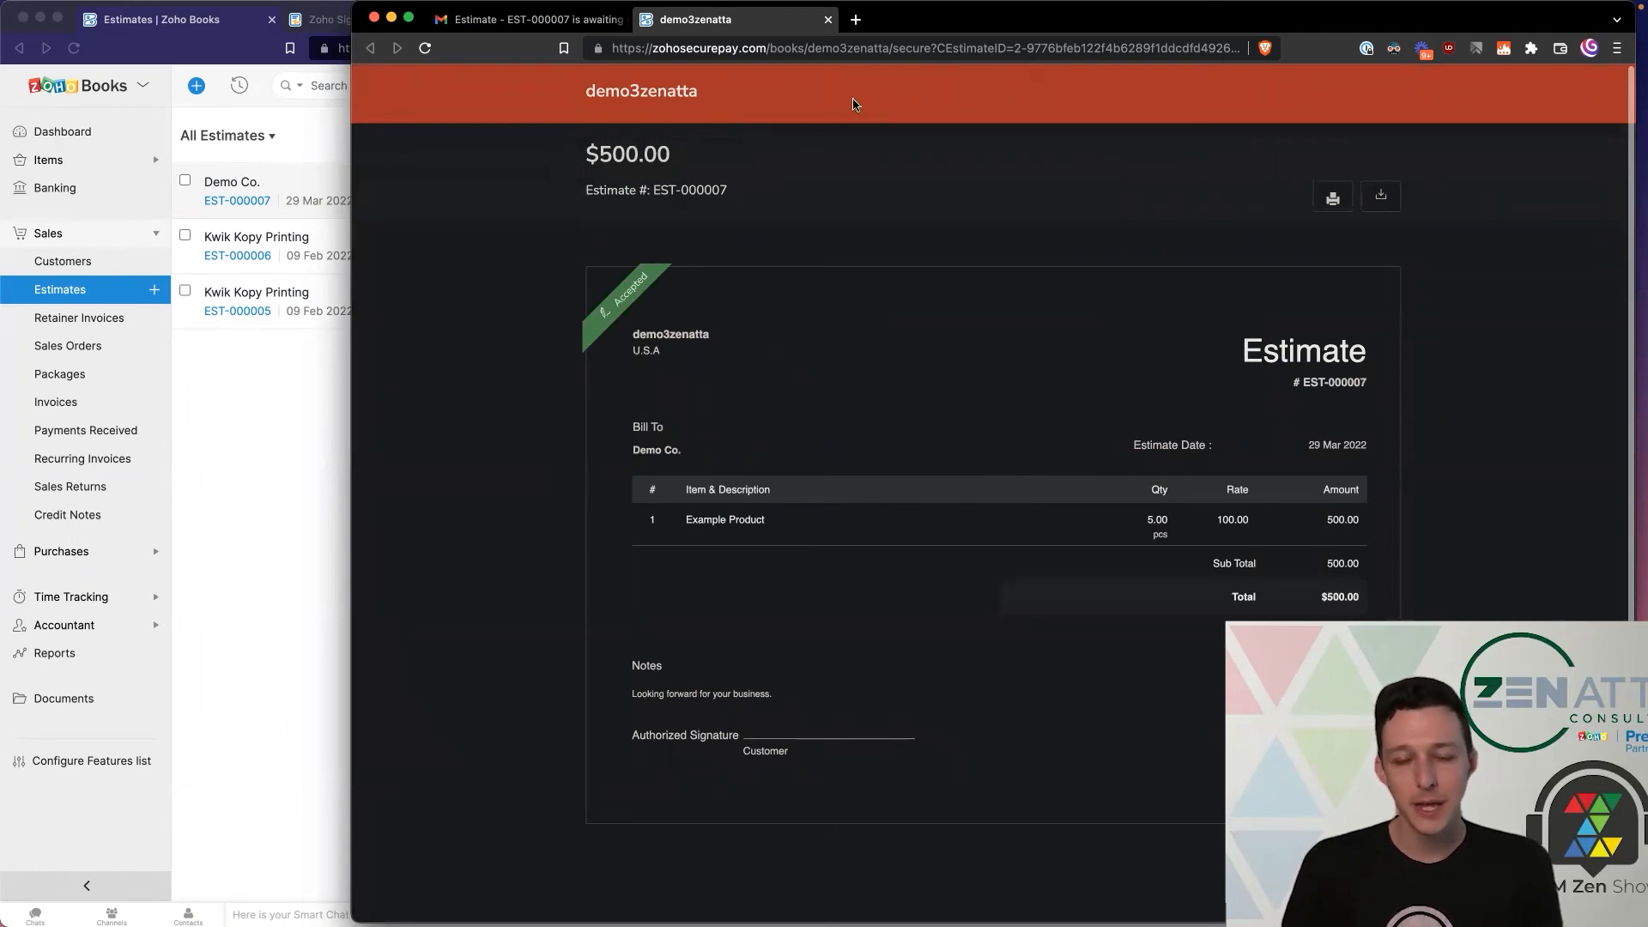
left_click(392, 18)
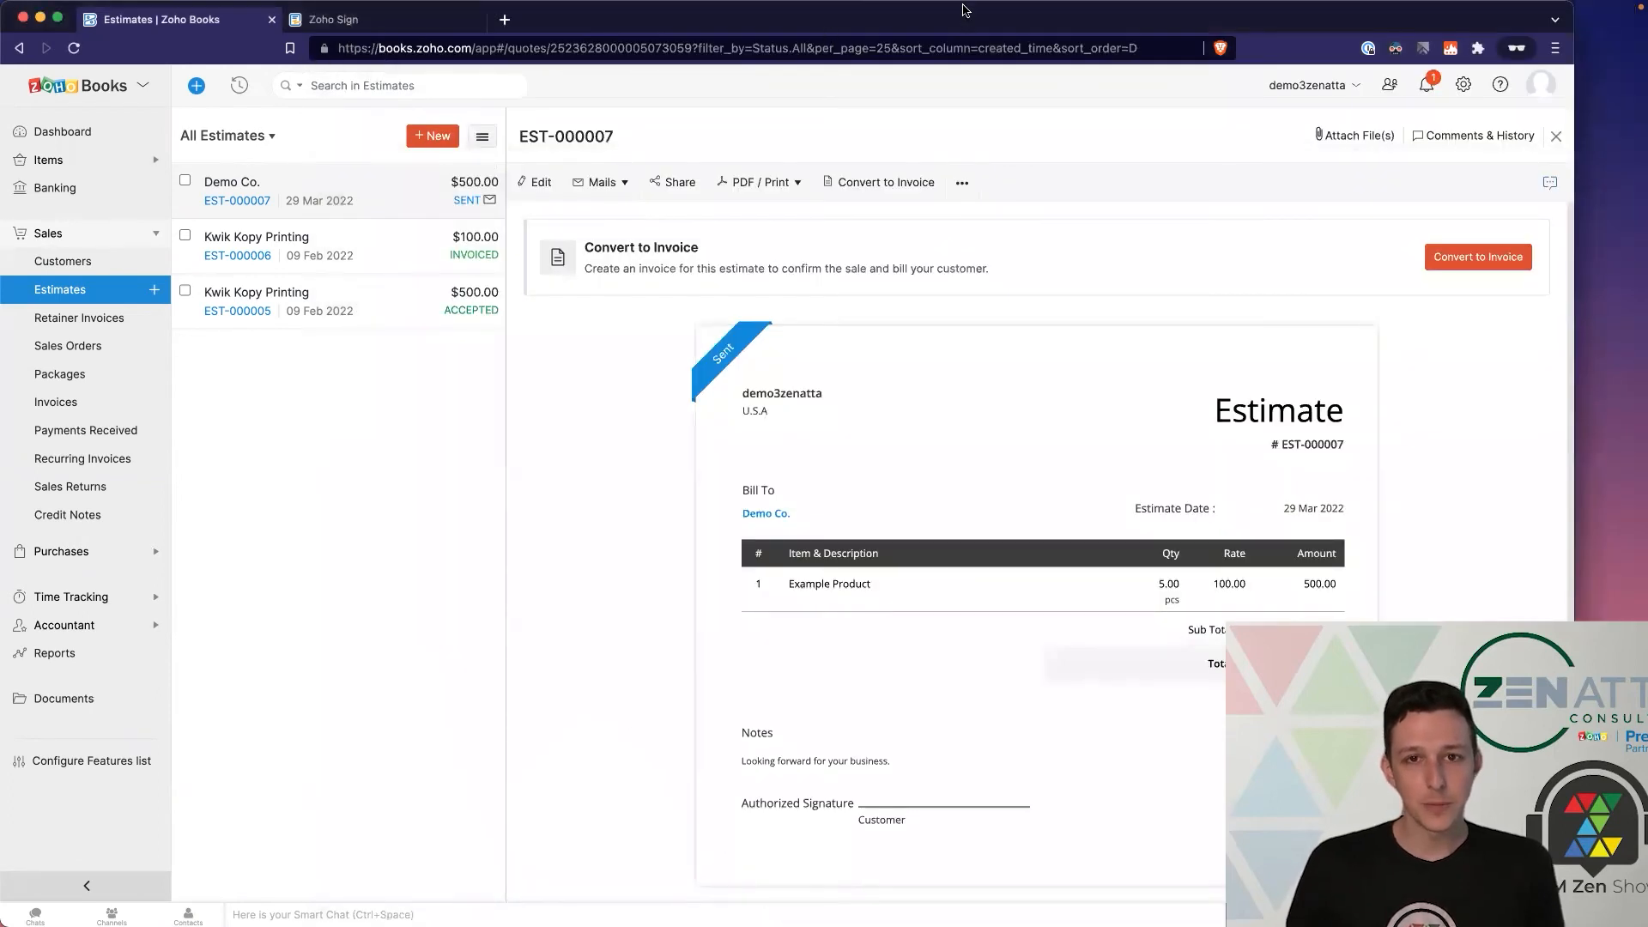
Step: Maximize Zoho Books, reload EST-000007 to confirm Accepted and Customer Signed, then open Settings
left_click_drag(963, 19, 965, 9)
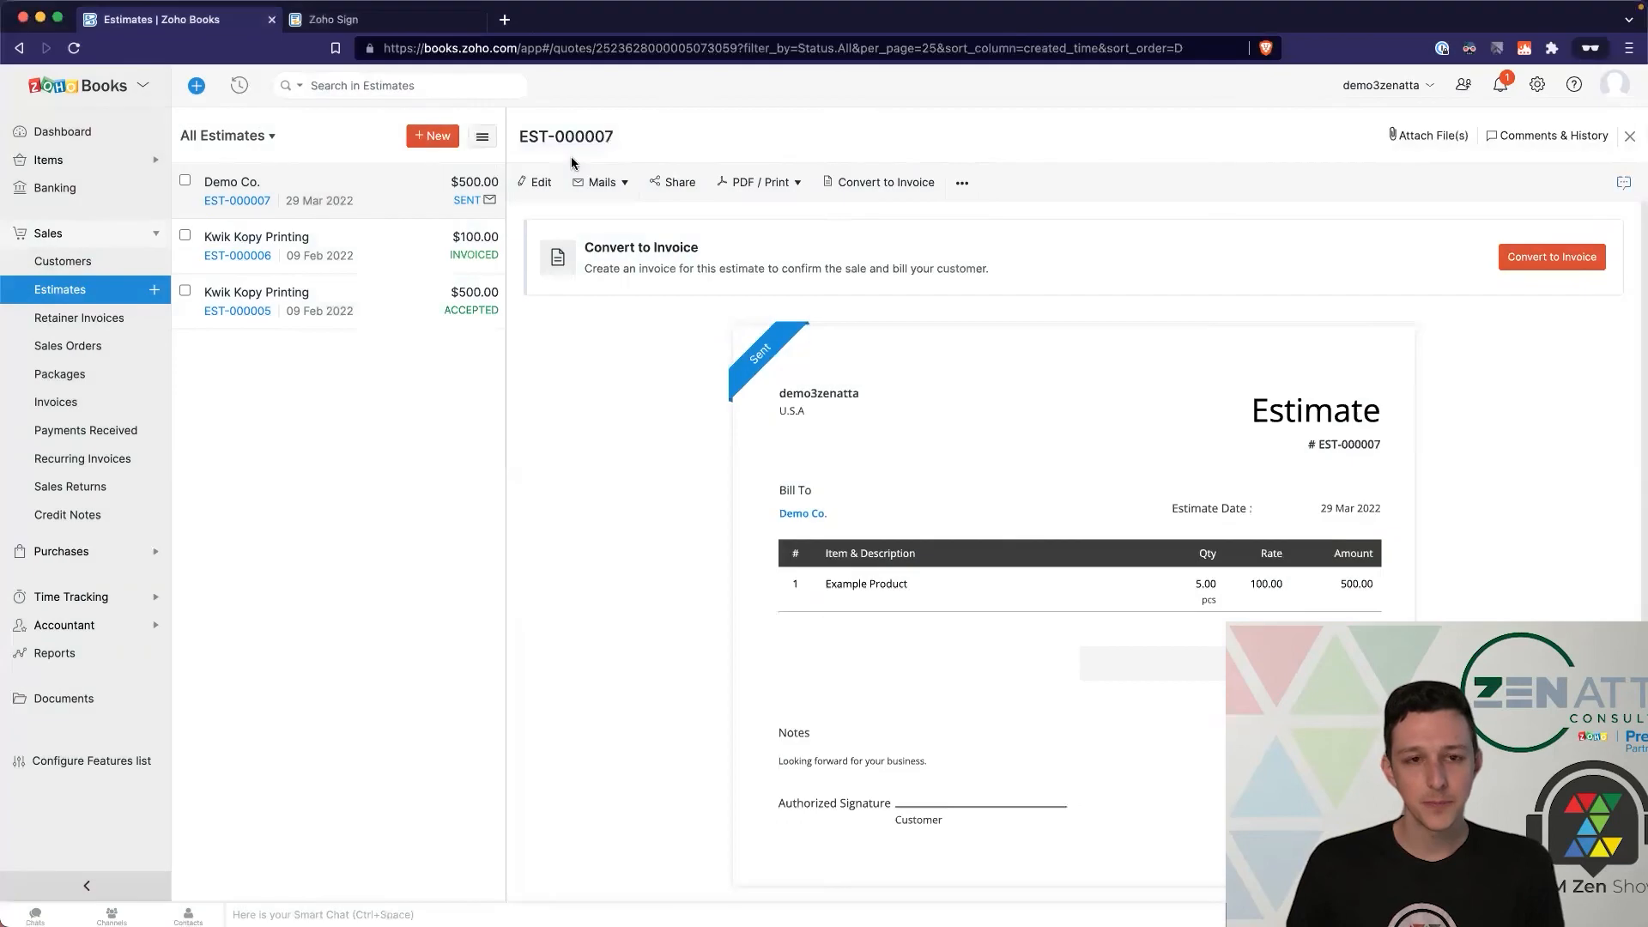
left_click(74, 47)
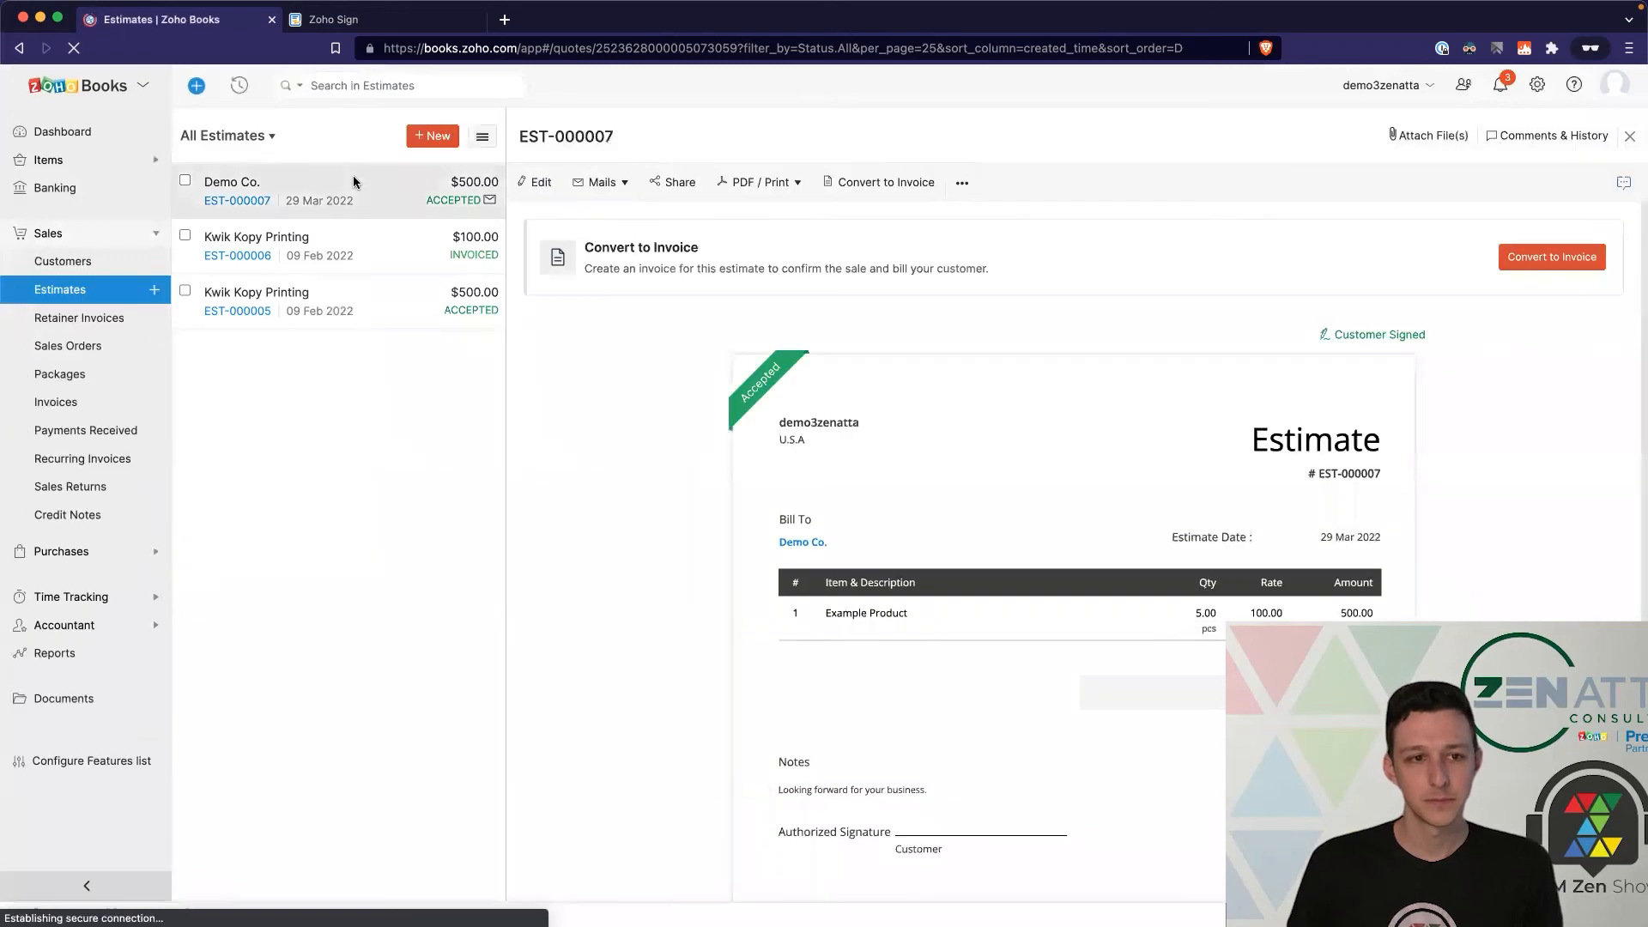
mouse_move(1339, 306)
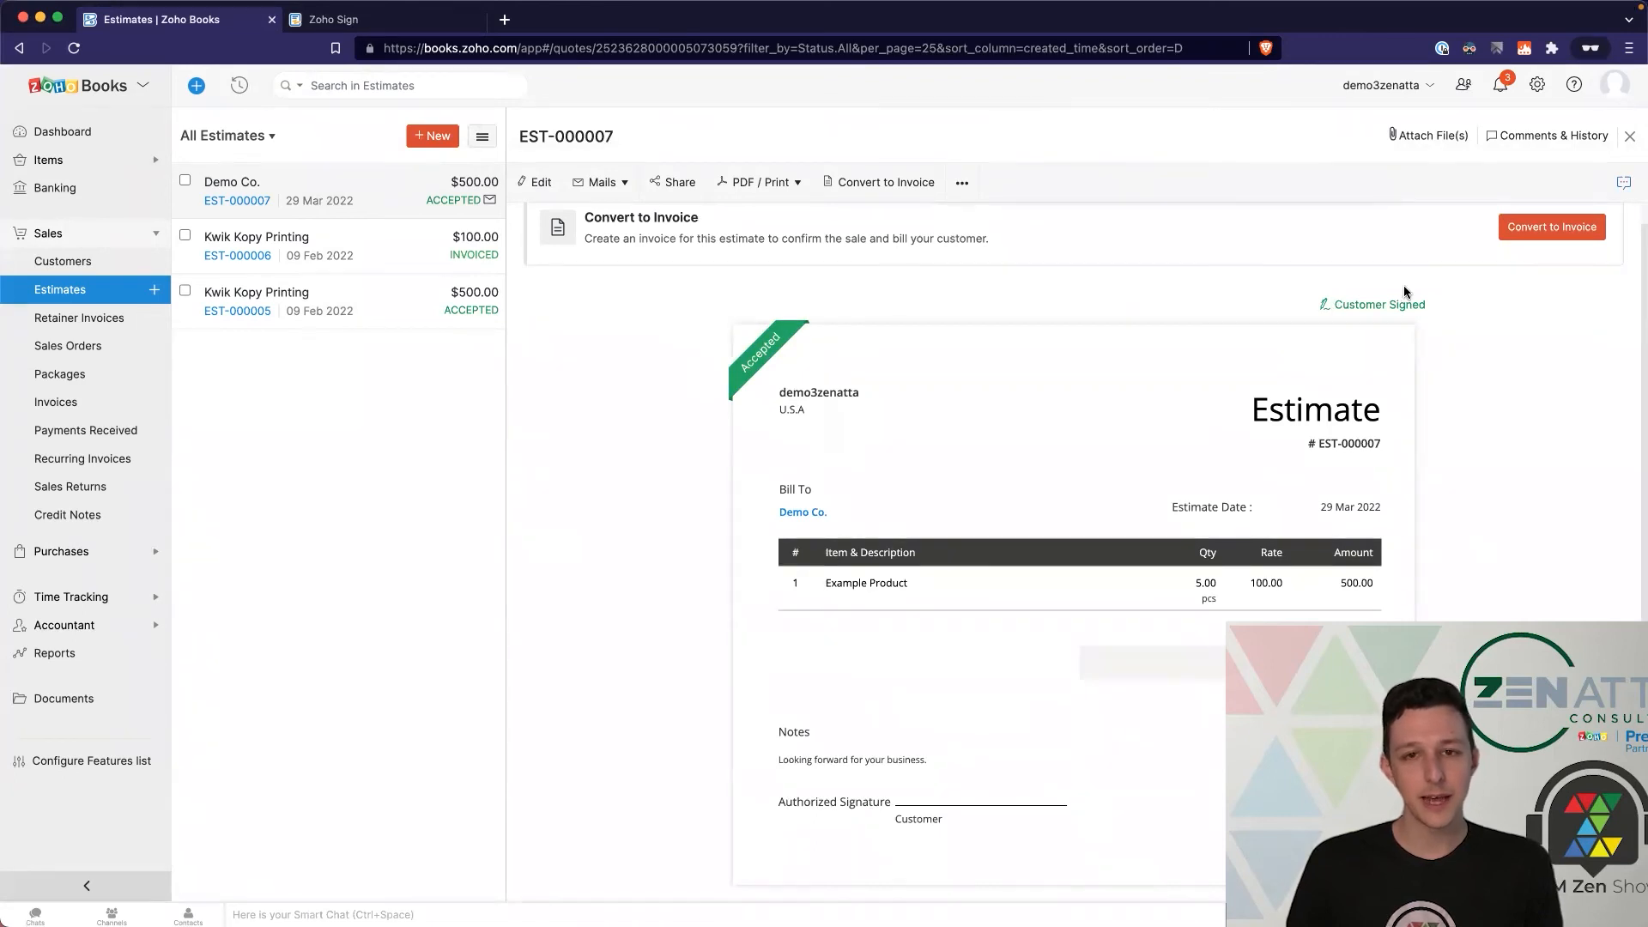
scroll(1356, 302, "up", 1)
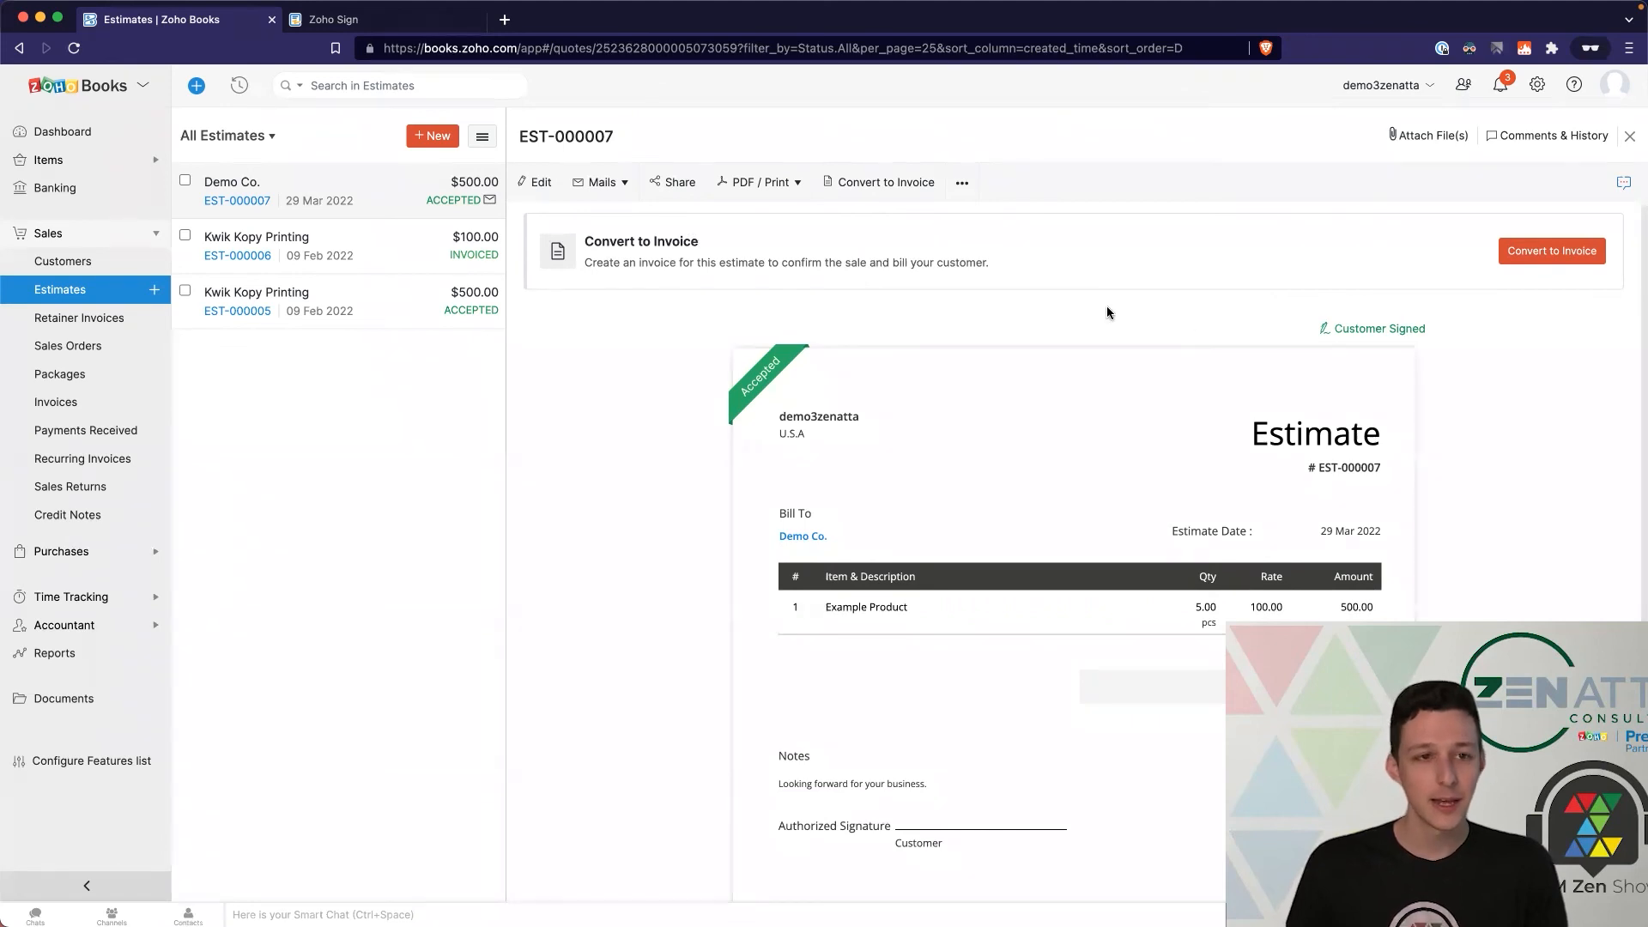
left_click(1536, 86)
left_click(1378, 754)
left_click(288, 350)
scroll(797, 651, "down", 5)
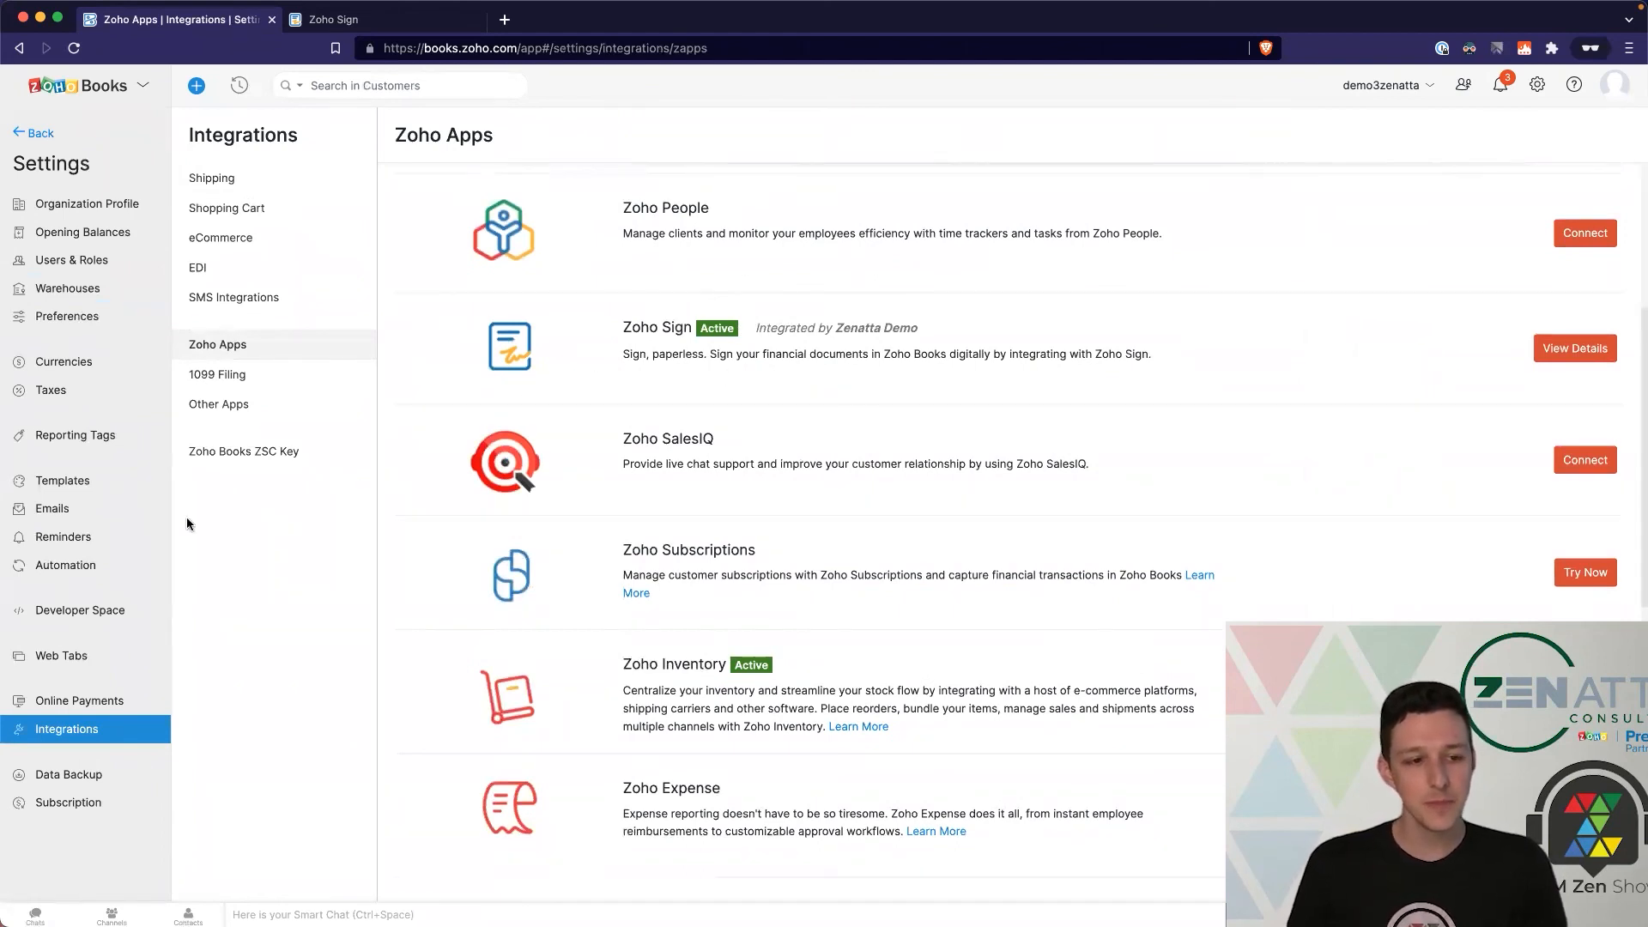
left_click(82, 482)
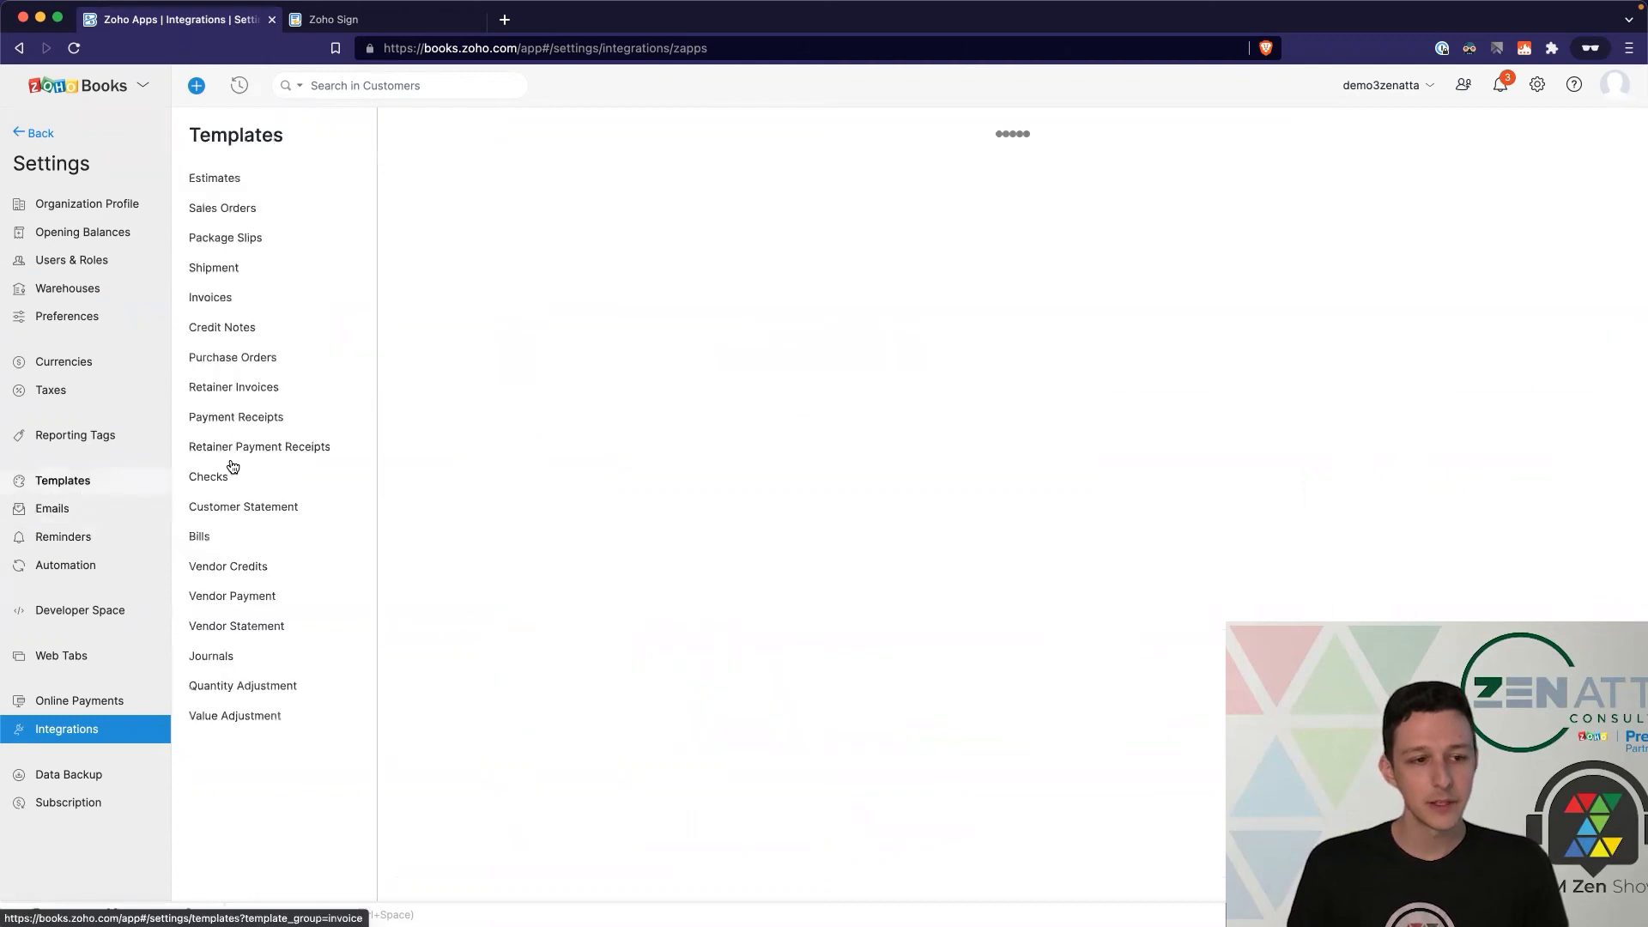
left_click(245, 178)
mouse_move(460, 317)
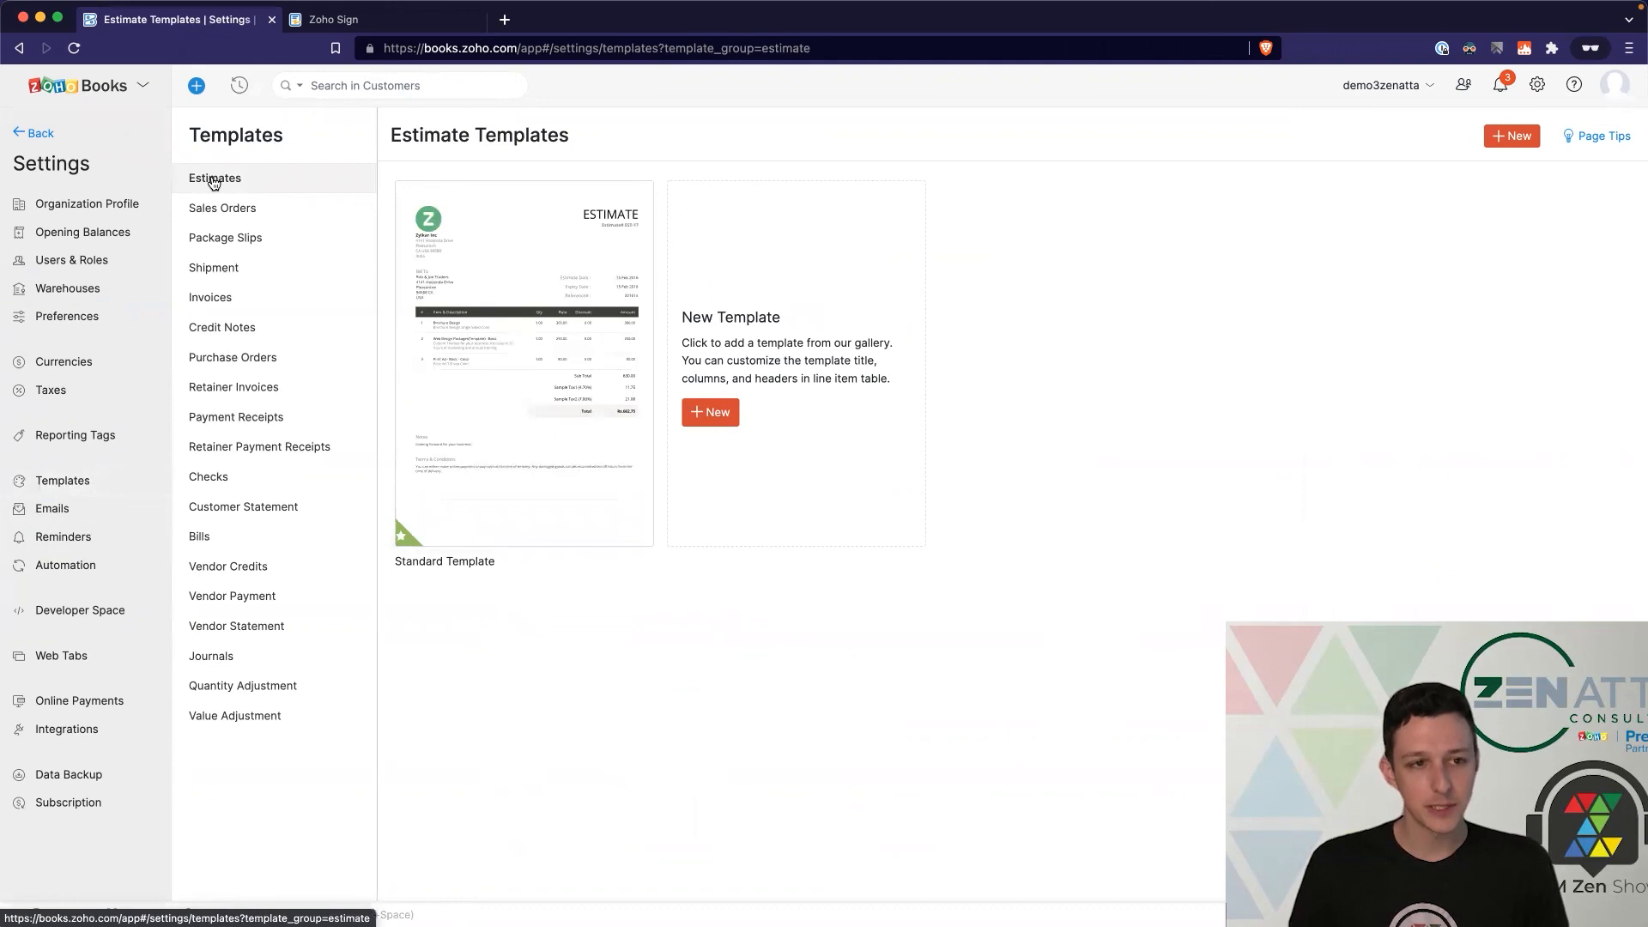
left_click(21, 132)
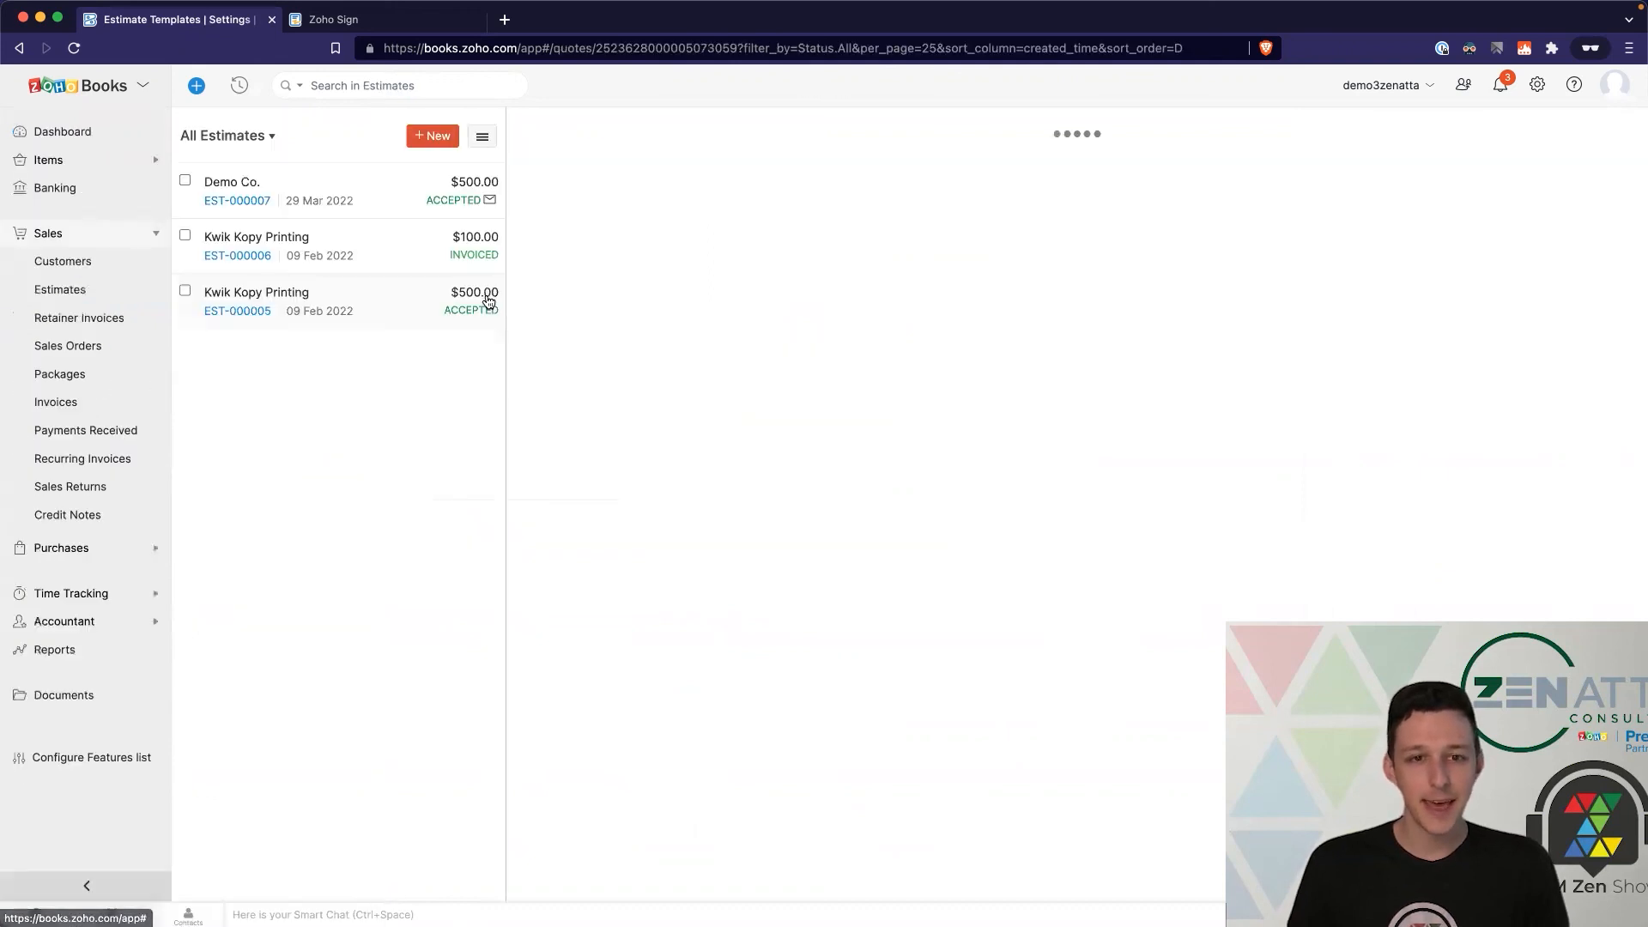